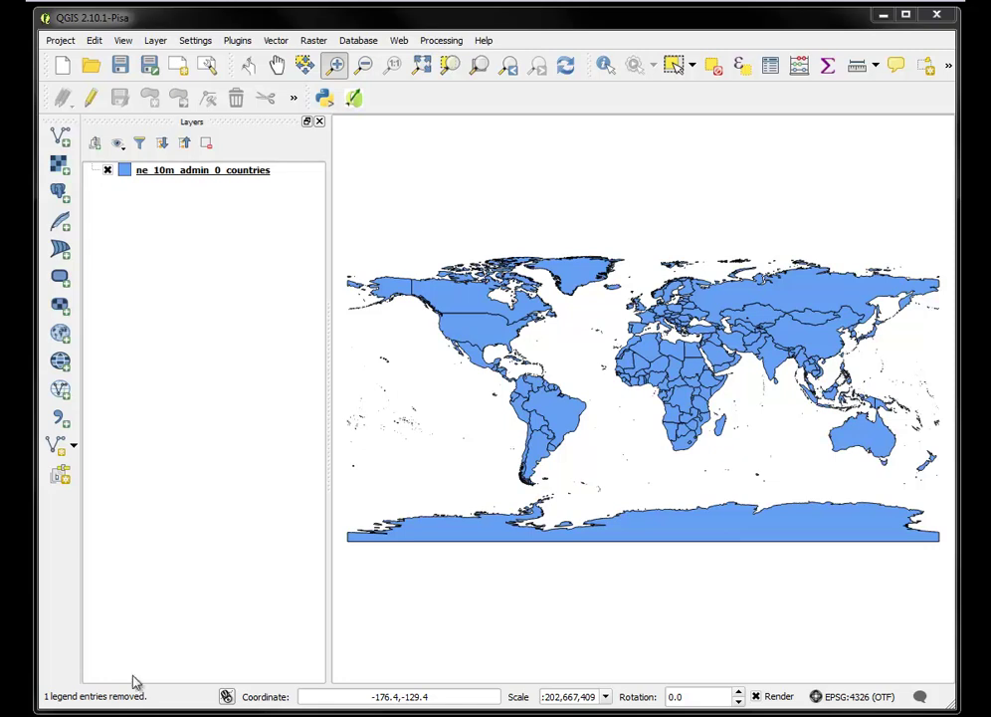
Add tw_st_big5_xian80.shp as a vector layer.
click(59, 134)
click(706, 289)
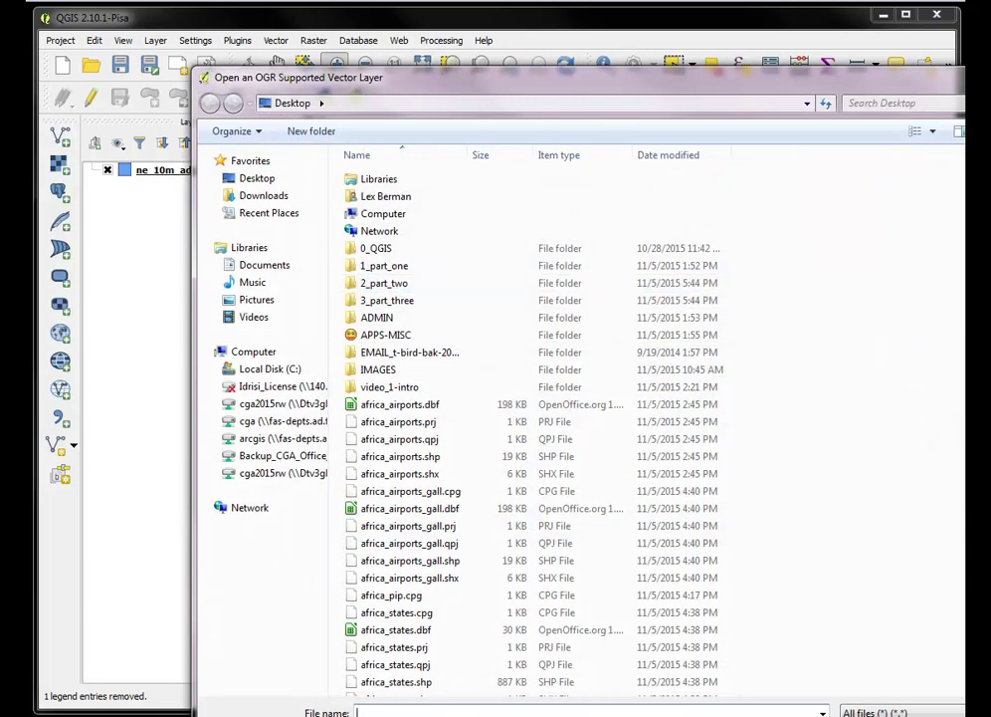
scroll(836, 254, down, 14)
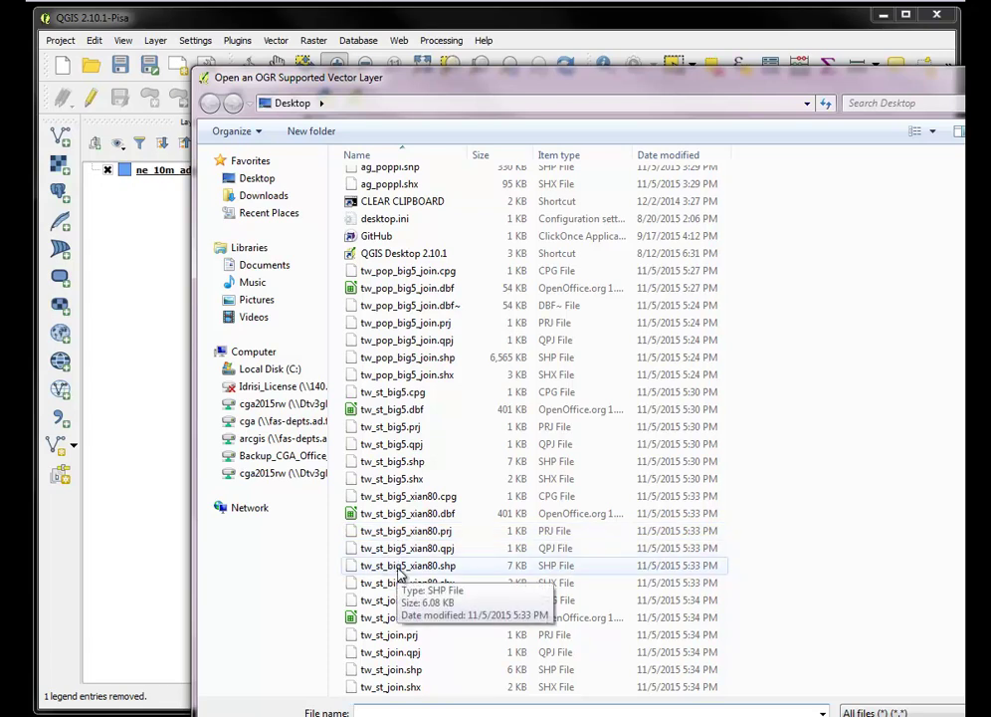
click(400, 570)
key(Return)
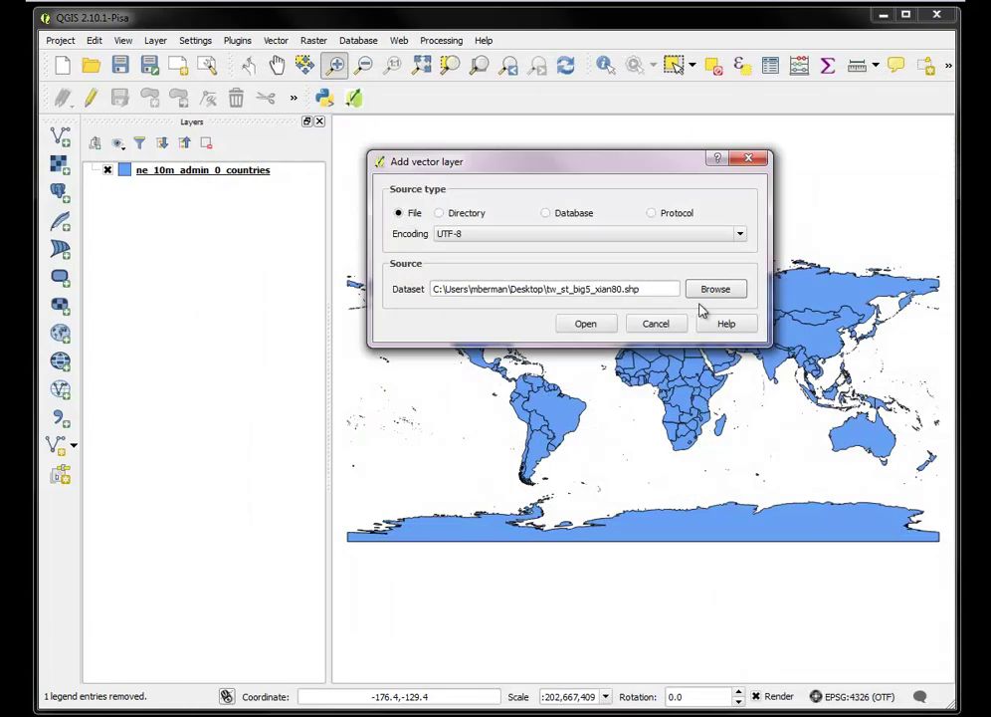
click(585, 324)
Zoom to the station layer and open its attribute table of 219 features.
right_click(193, 173)
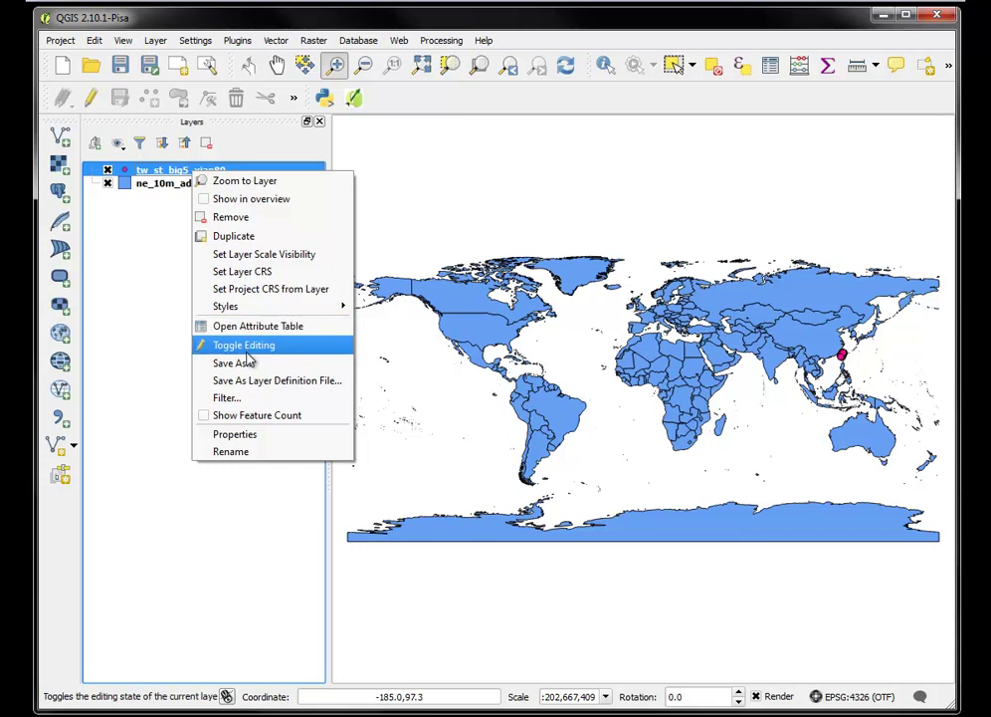
click(253, 182)
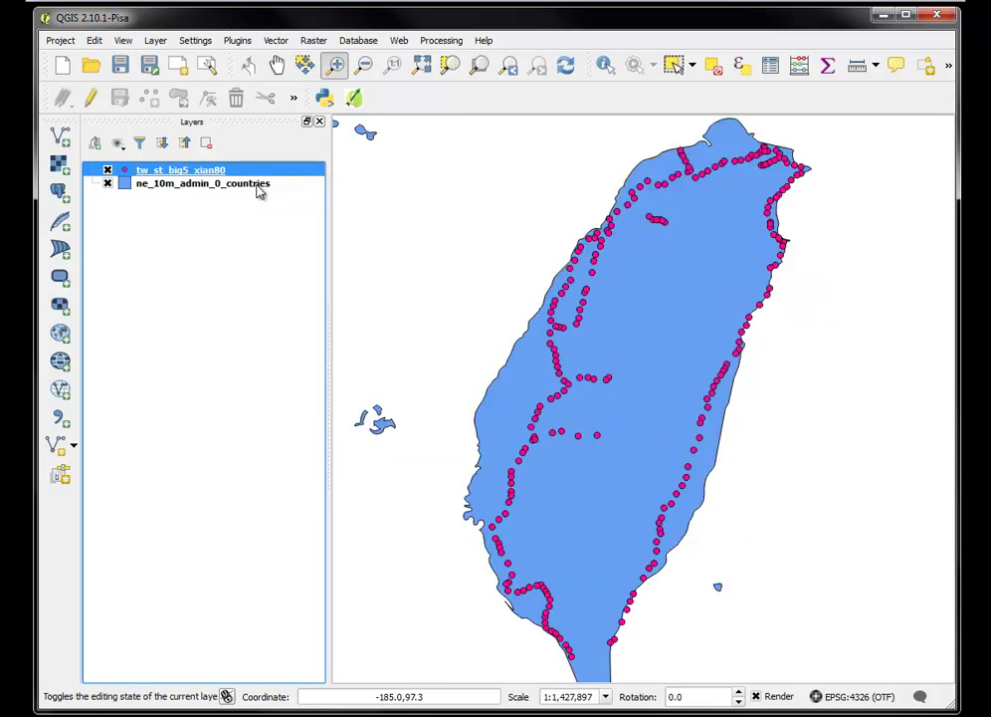
right_click(154, 175)
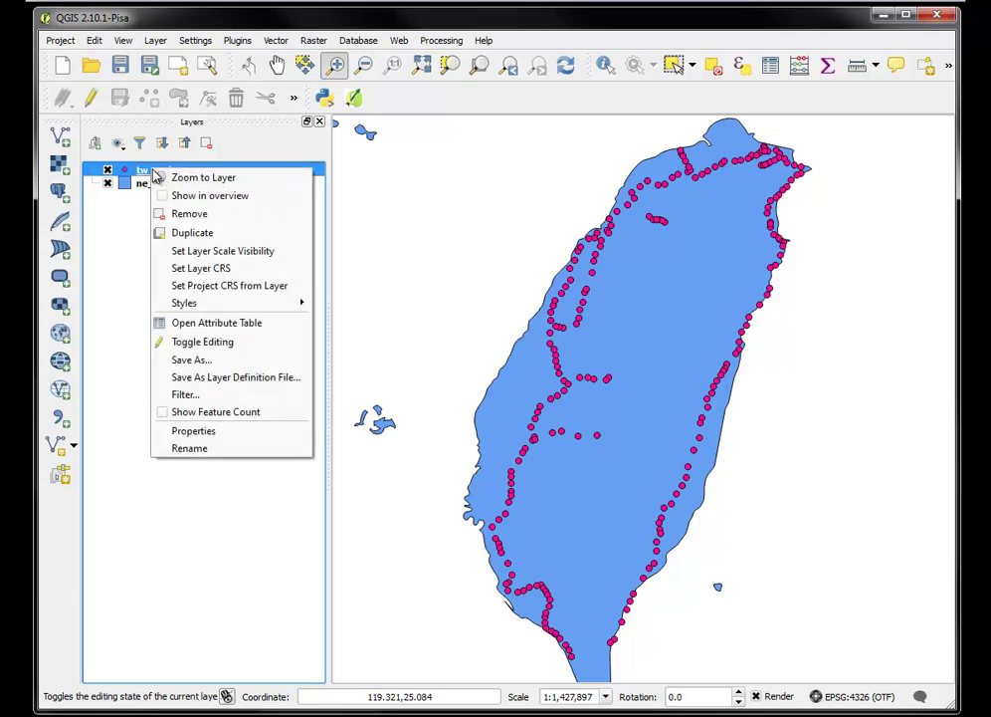
click(206, 324)
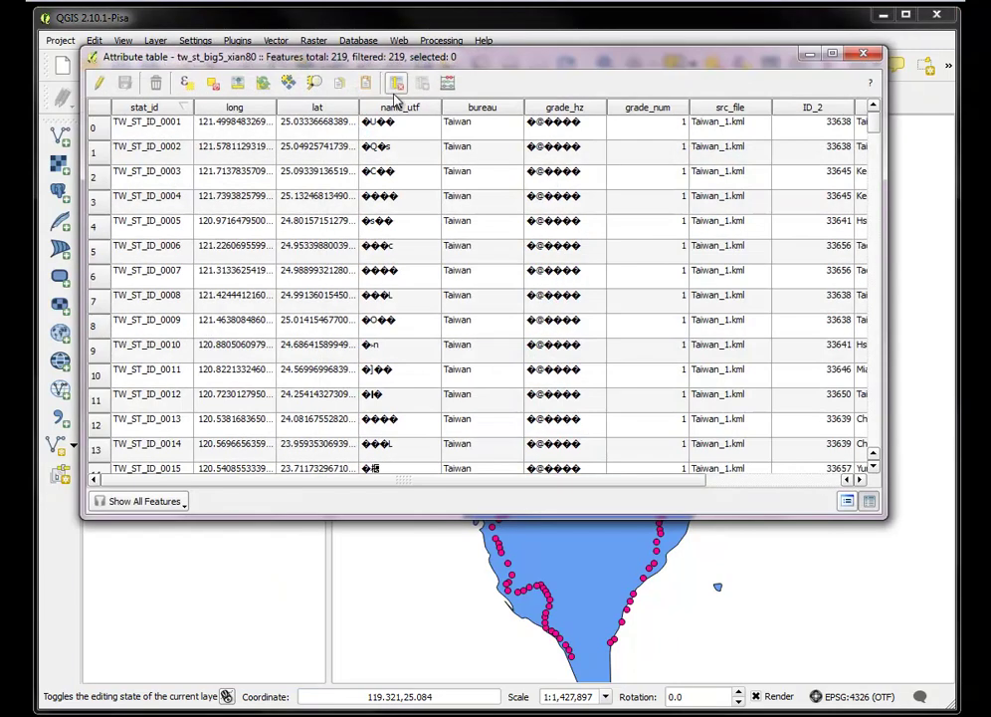
Add tw_st_big5_xian80.shp again as a vector layer with Big5 encoding.
click(863, 53)
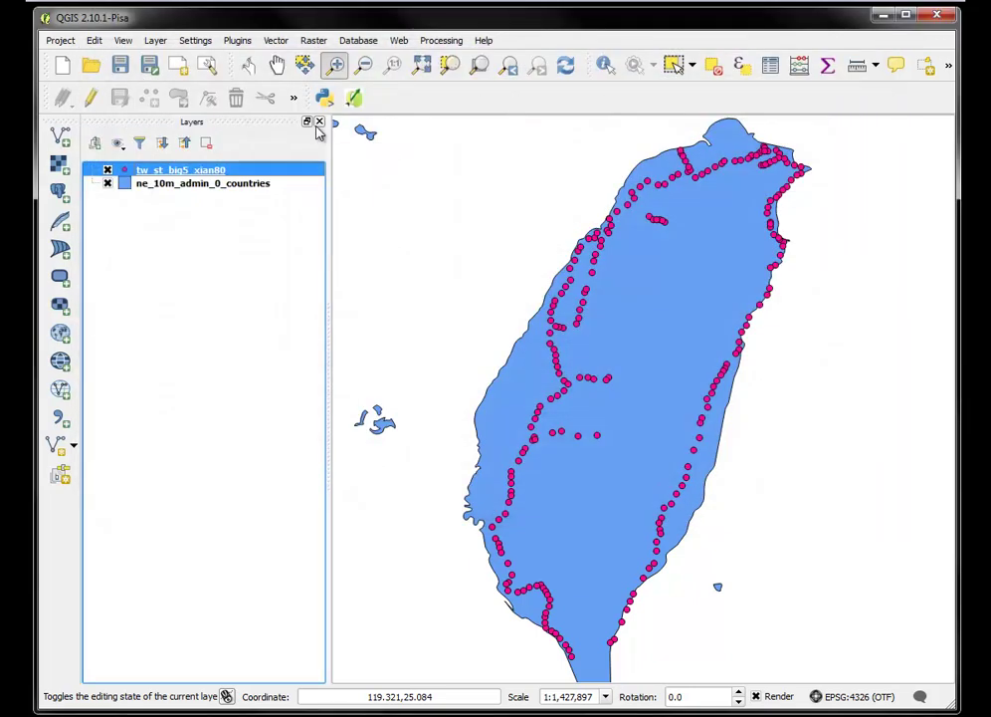
click(62, 135)
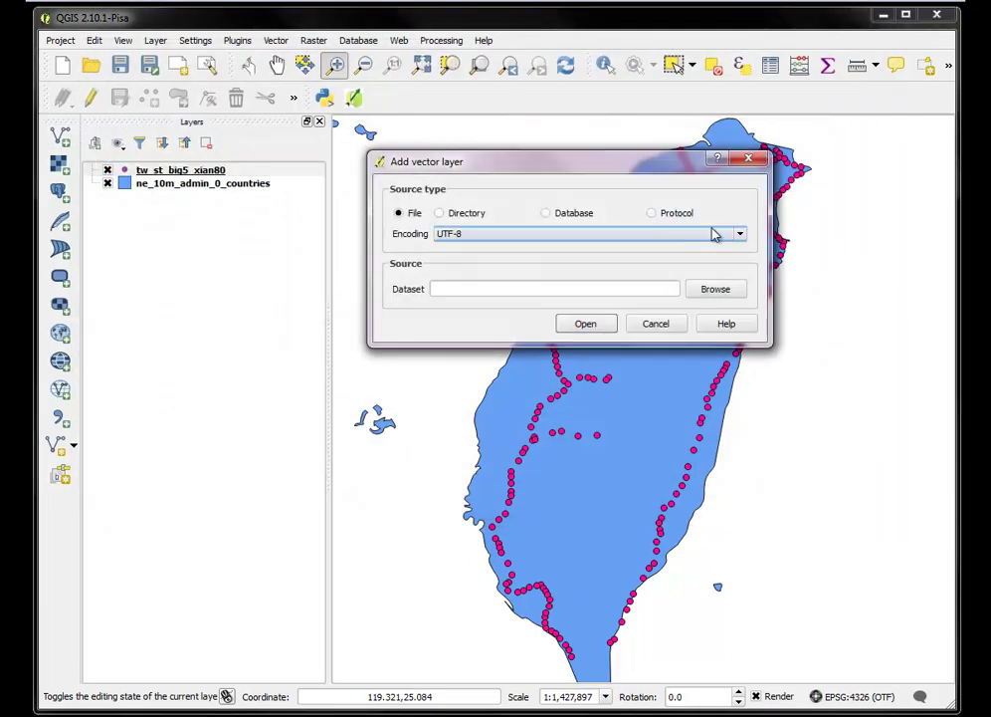
click(741, 237)
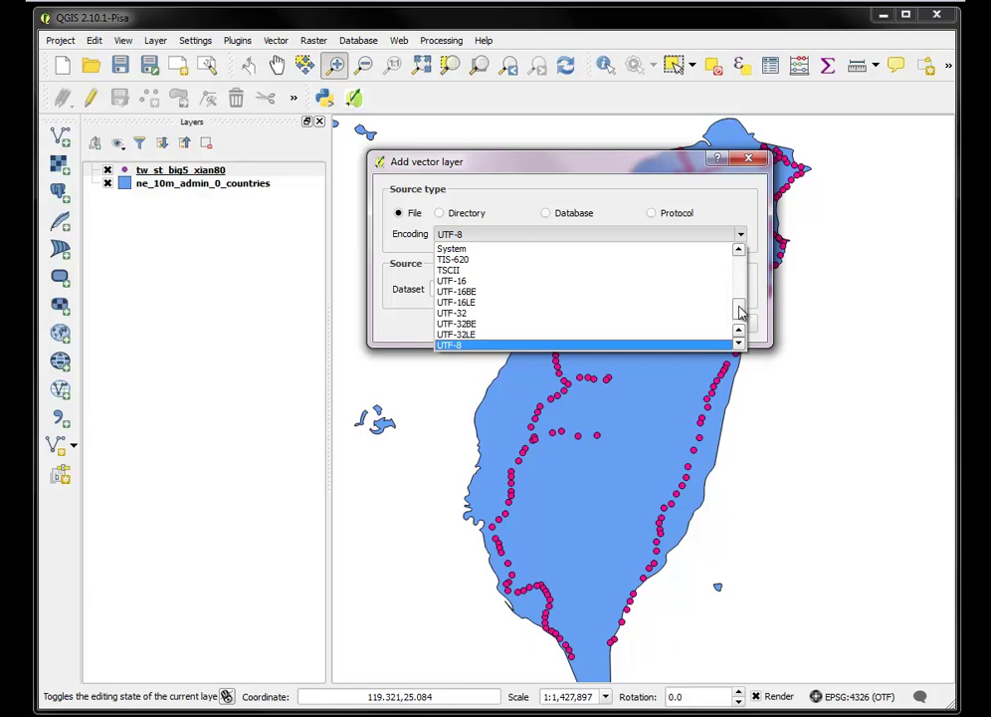
drag(742, 306, 735, 271)
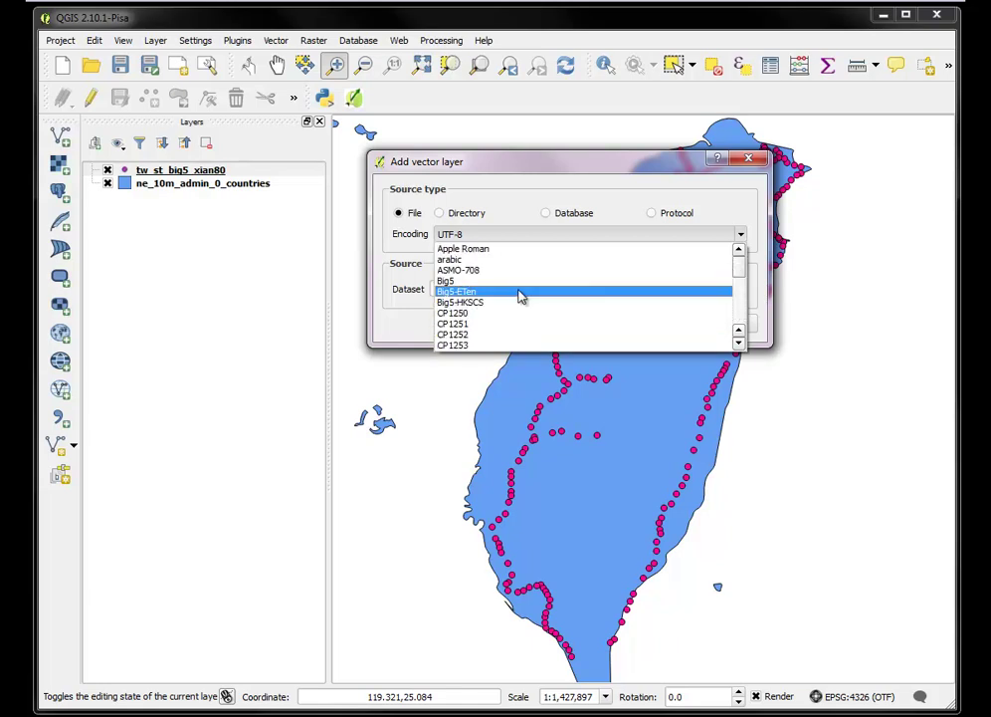
click(499, 282)
click(716, 288)
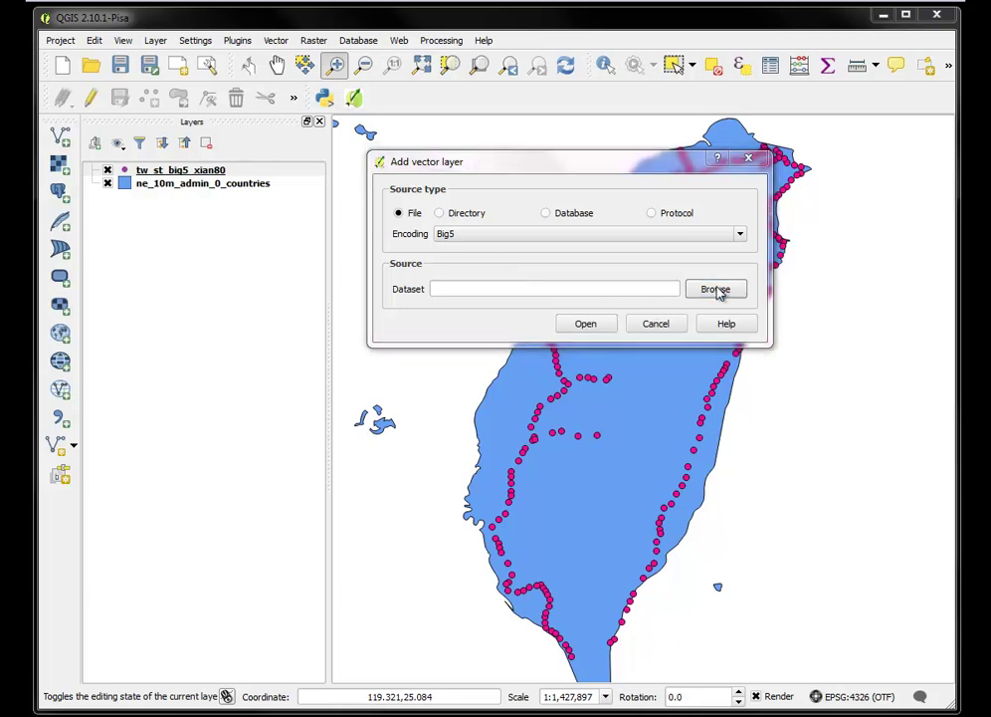
scroll(719, 515, down, 13)
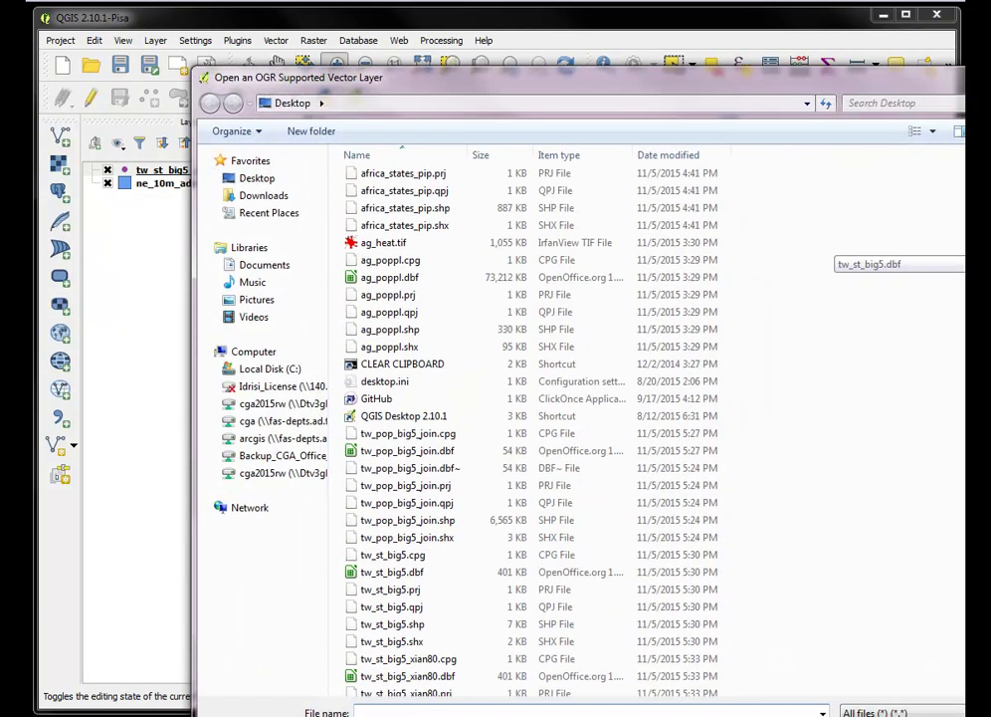
click(443, 564)
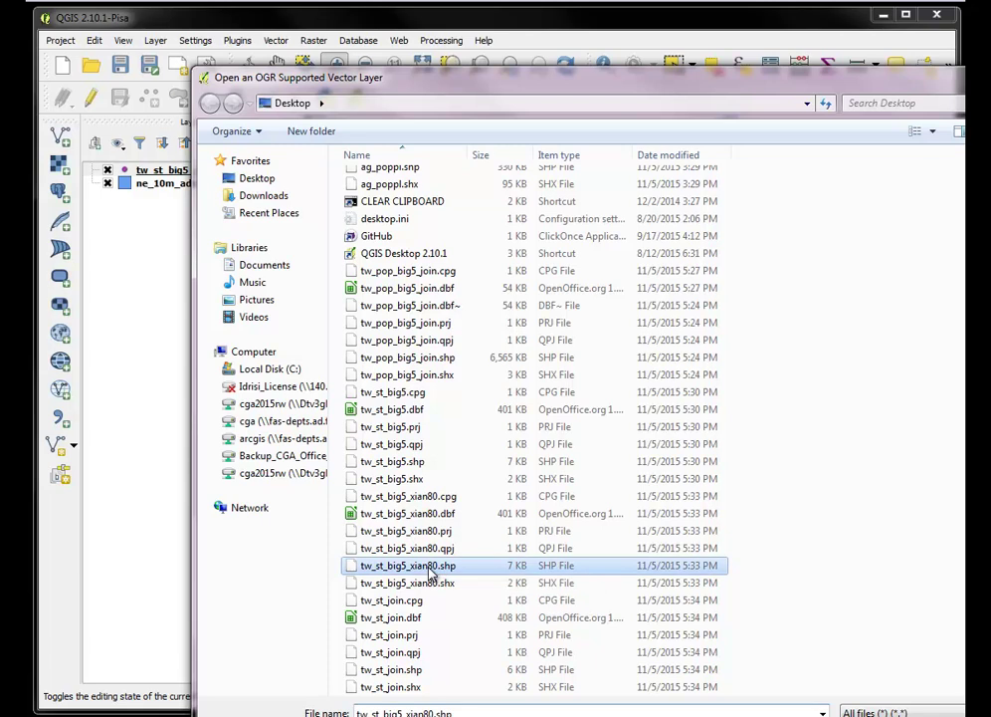
double_click(443, 564)
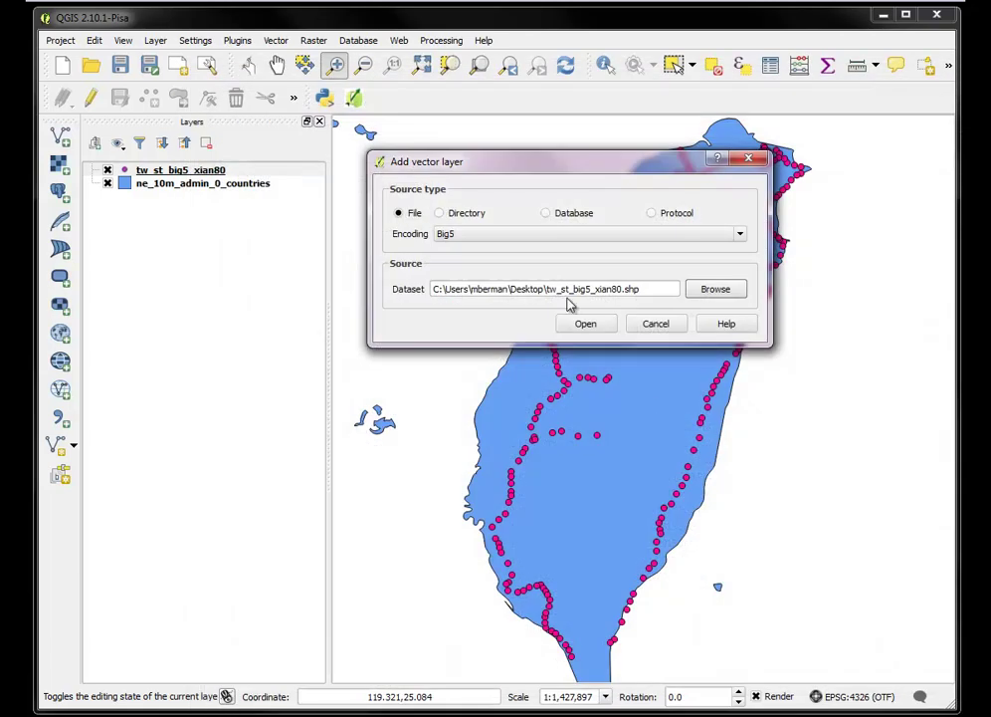
click(582, 323)
Open the new layer's attribute table to check the Chinese station names.
right_click(200, 174)
click(261, 327)
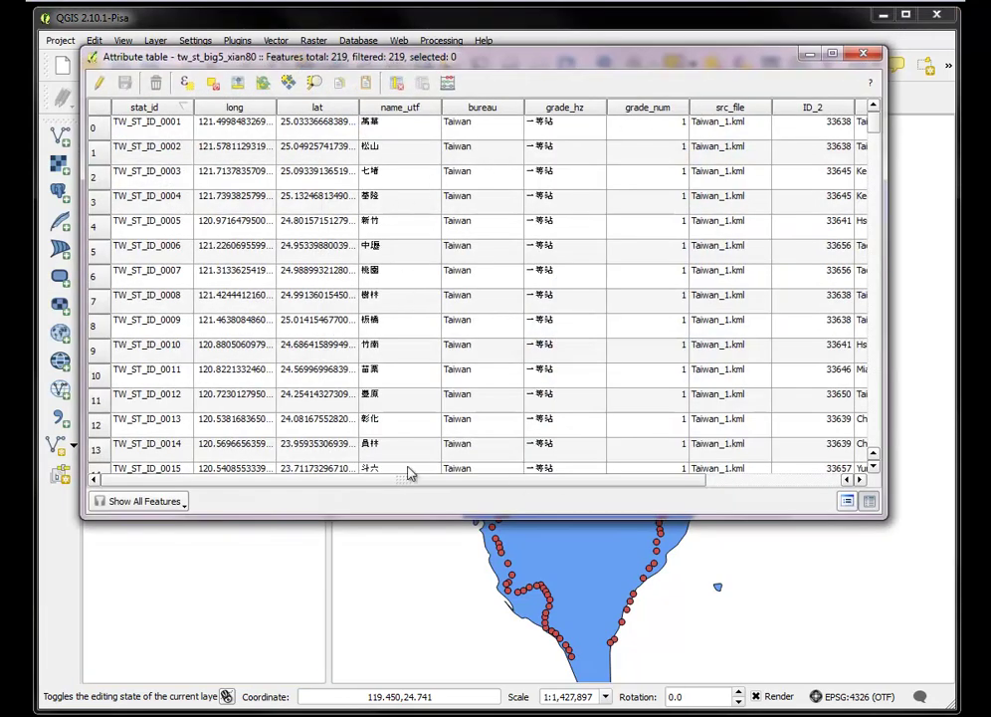
drag(227, 481, 492, 469)
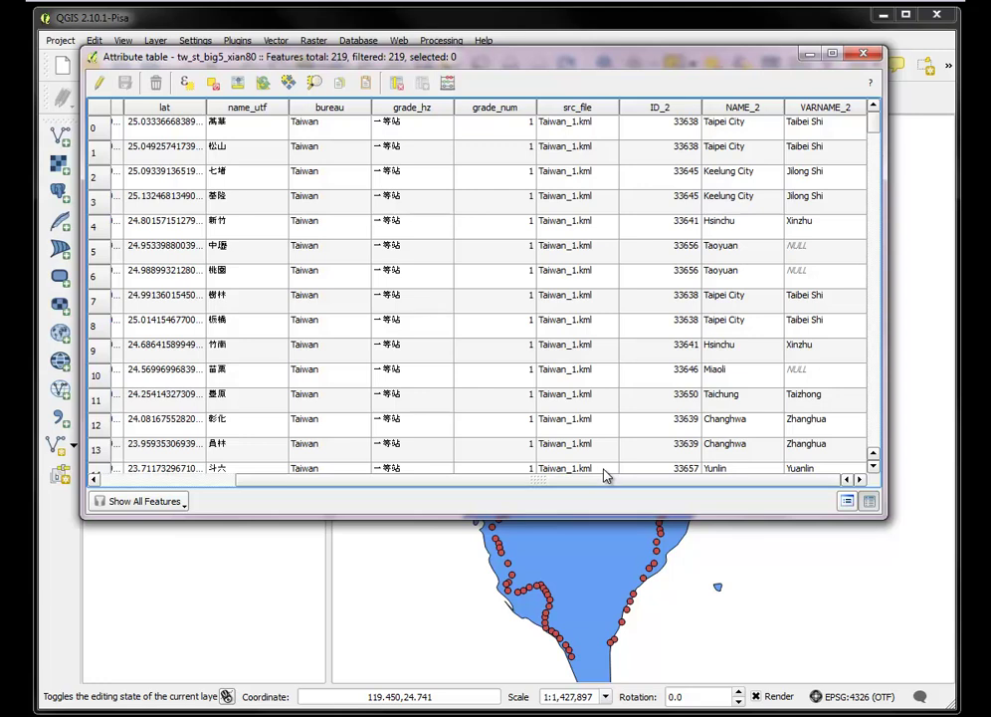
Remove the older, lower tw_st_big5_xian80 layer.
click(864, 53)
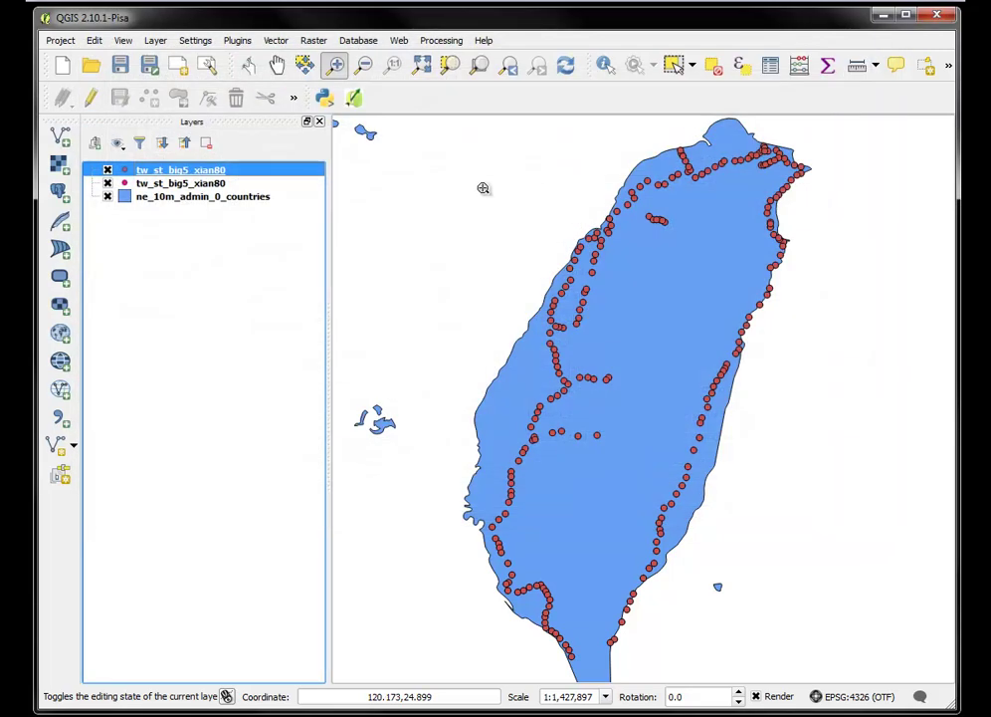
right_click(204, 188)
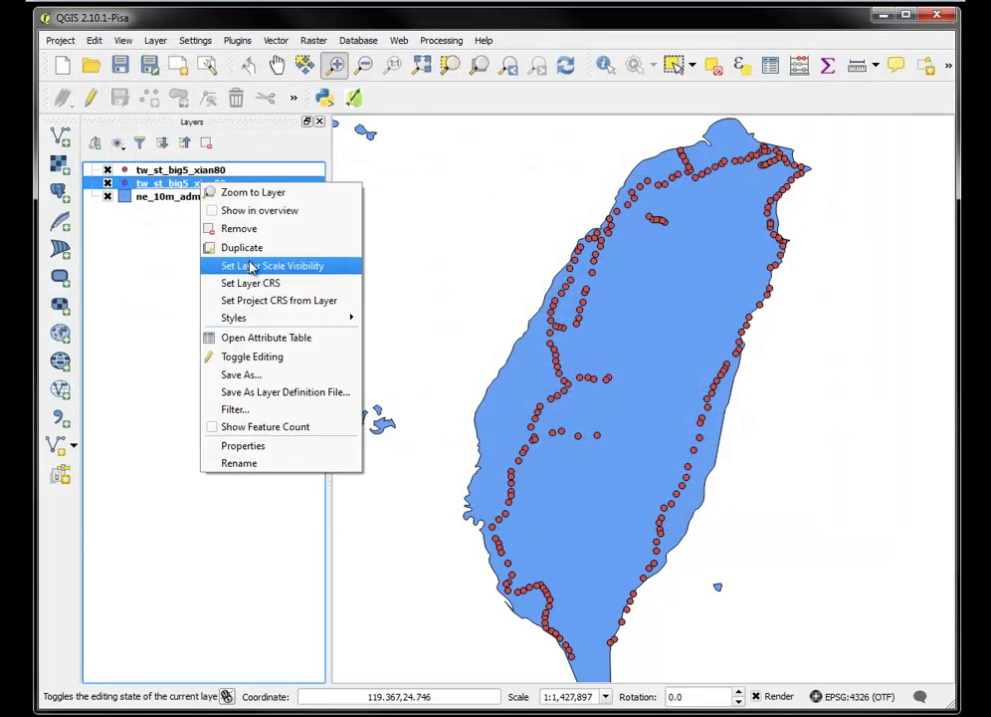
click(244, 230)
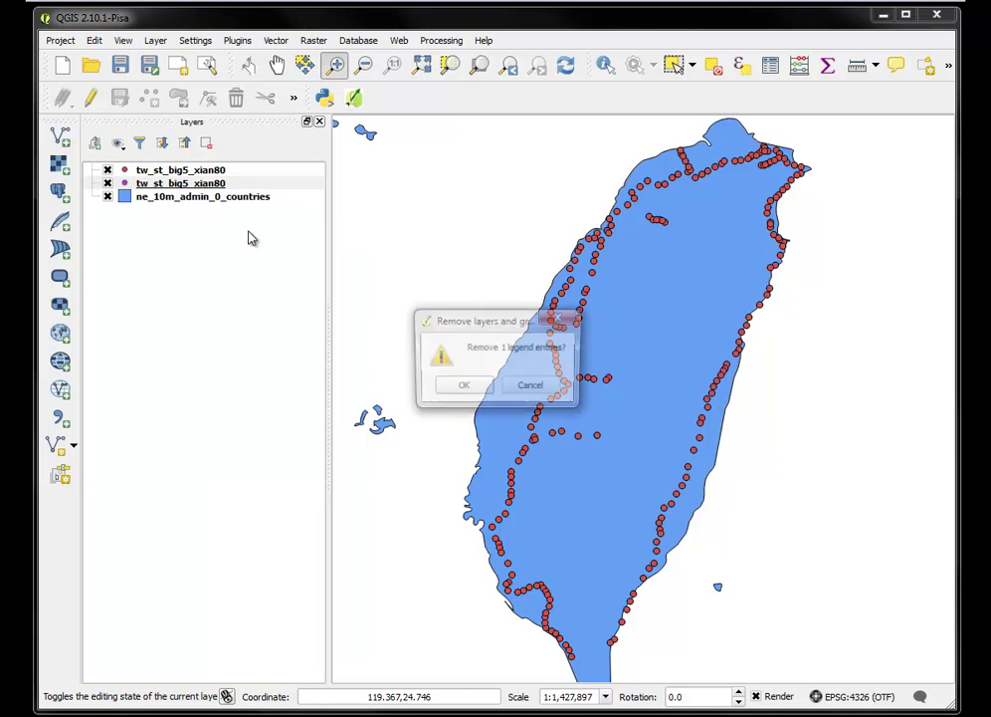
click(465, 388)
Check the Big5 encoding in the remaining station layer's General properties.
right_click(186, 171)
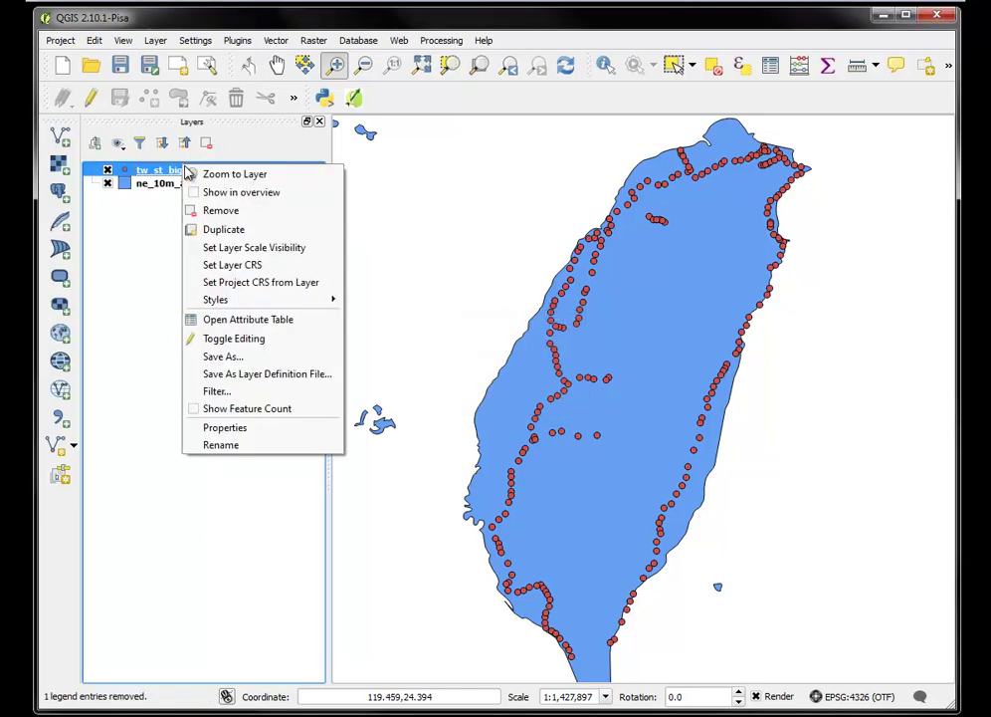
click(241, 427)
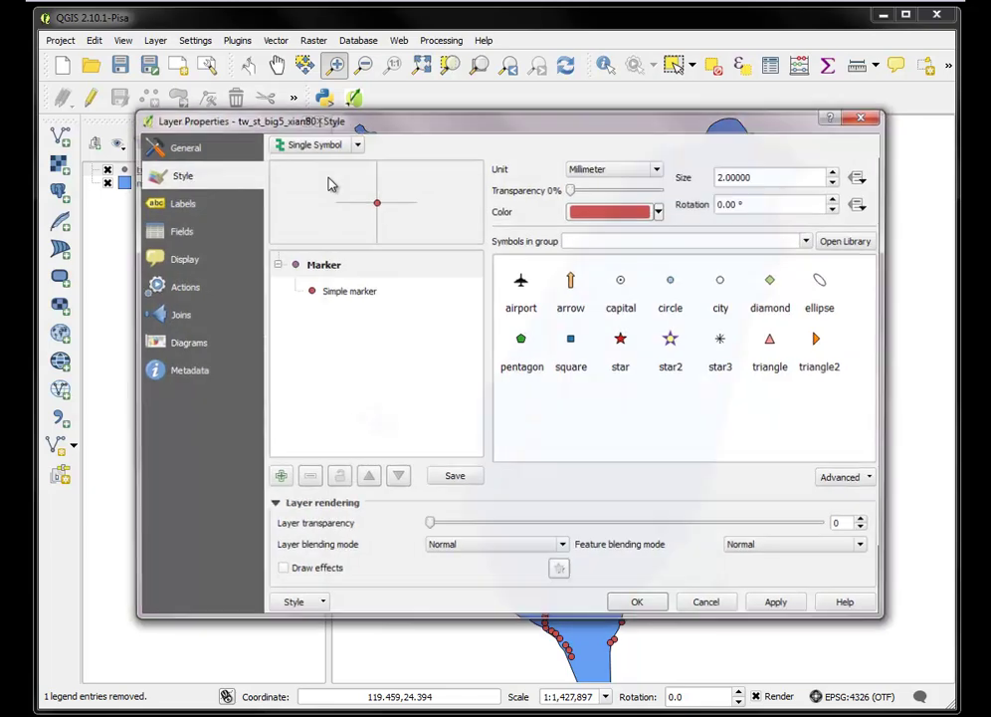
click(180, 145)
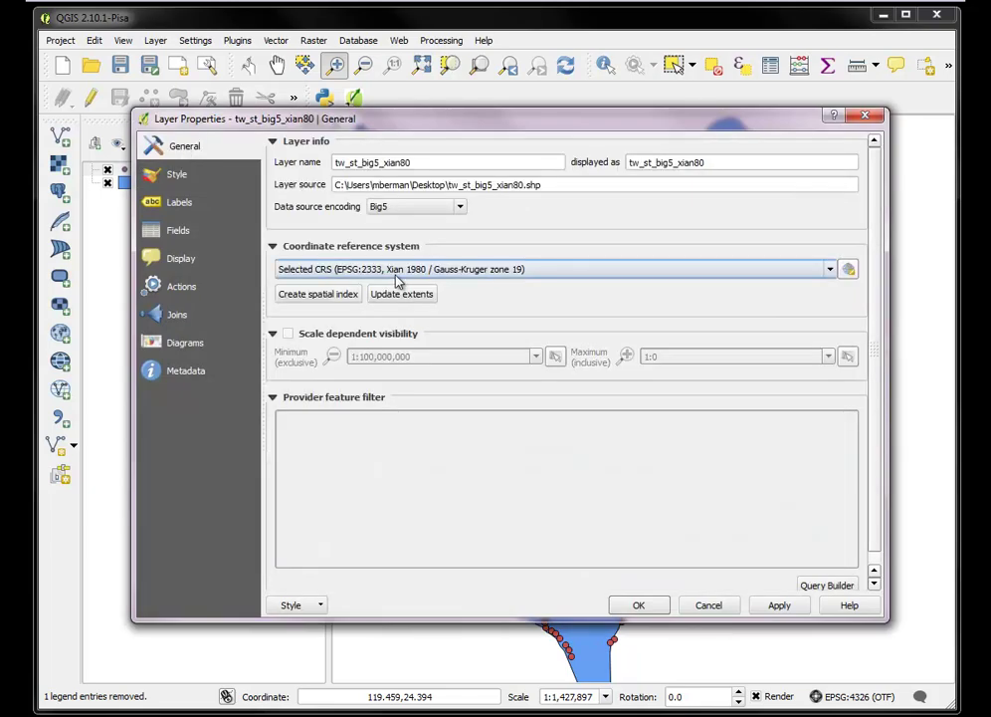
click(865, 118)
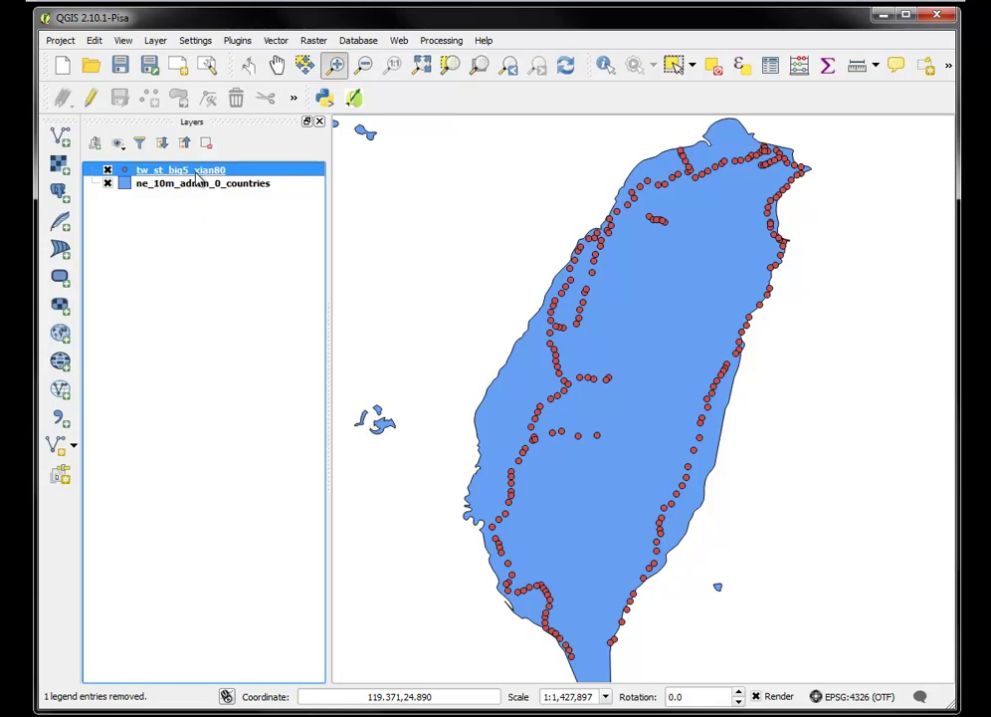
Add 3_part_three/Taiwan_CARMA_Xian80.shp as a vector layer with UTF-8 encoding.
click(59, 135)
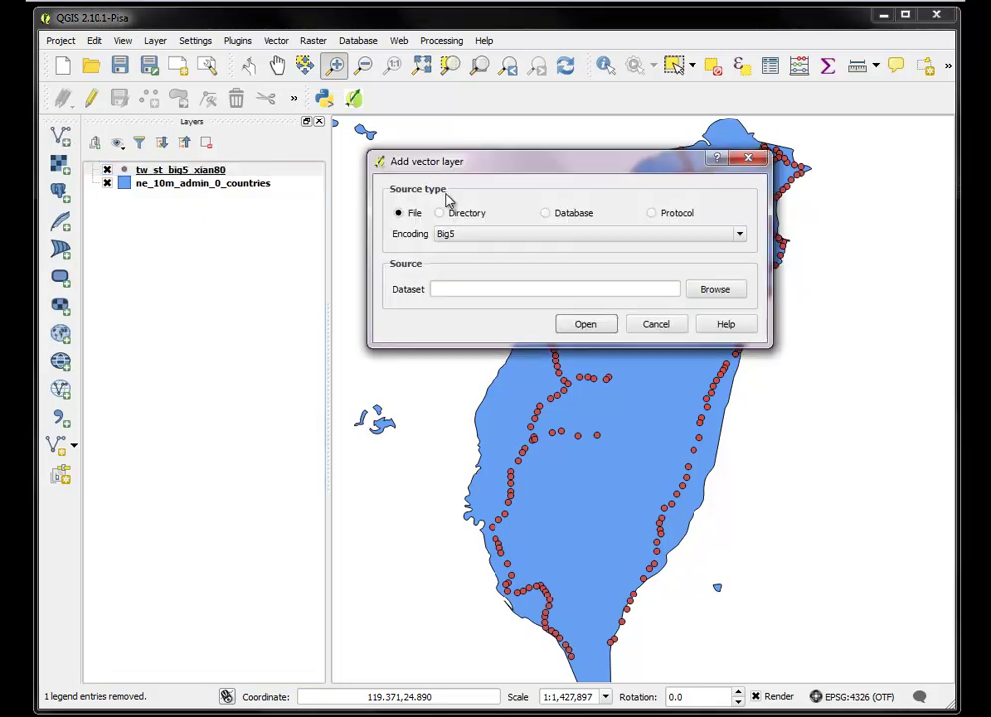
click(737, 237)
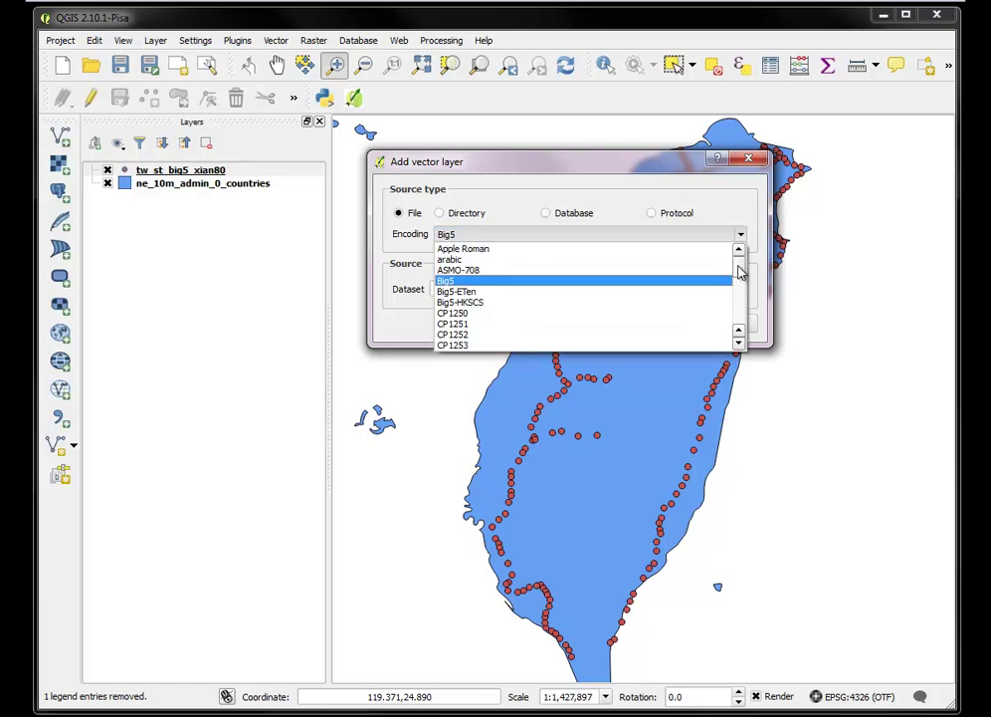
drag(740, 272, 736, 317)
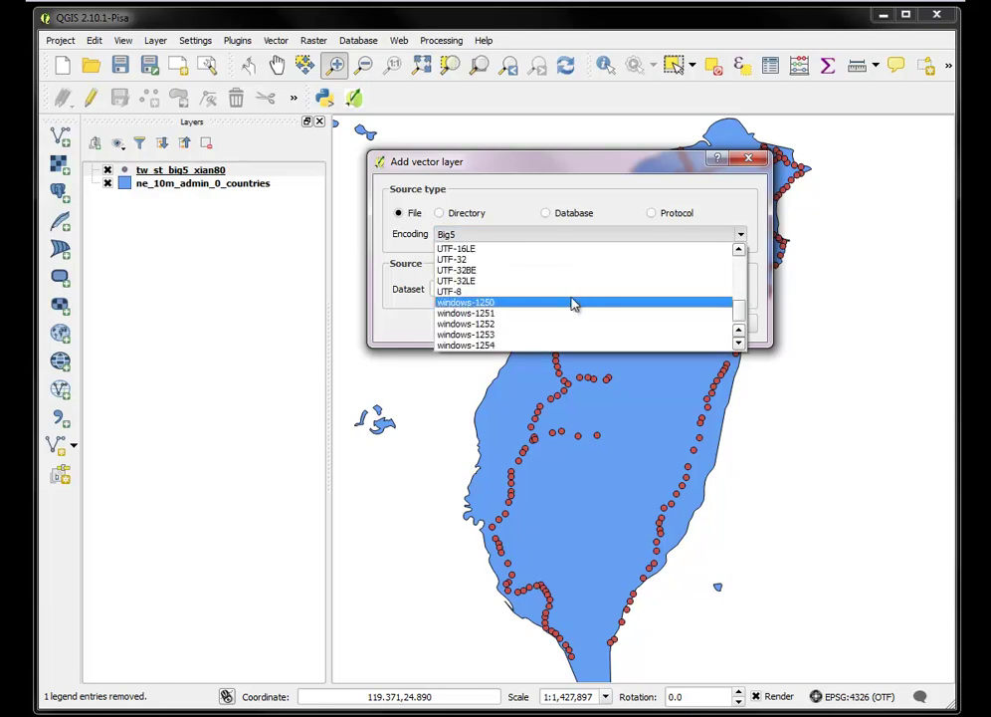
click(570, 292)
click(715, 290)
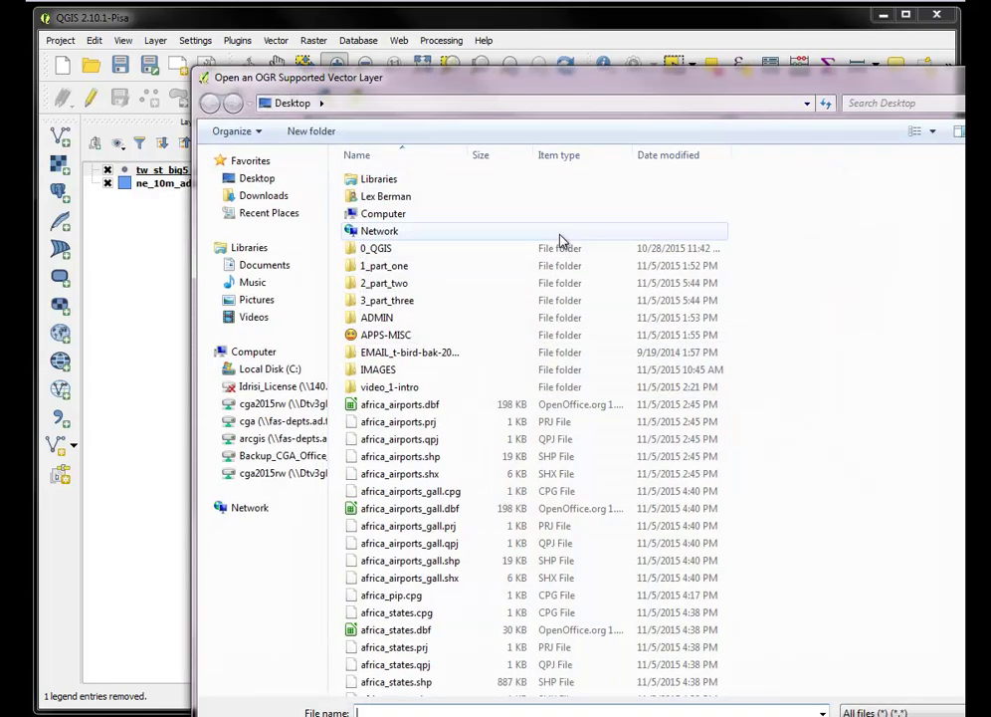
click(406, 300)
double_click(406, 301)
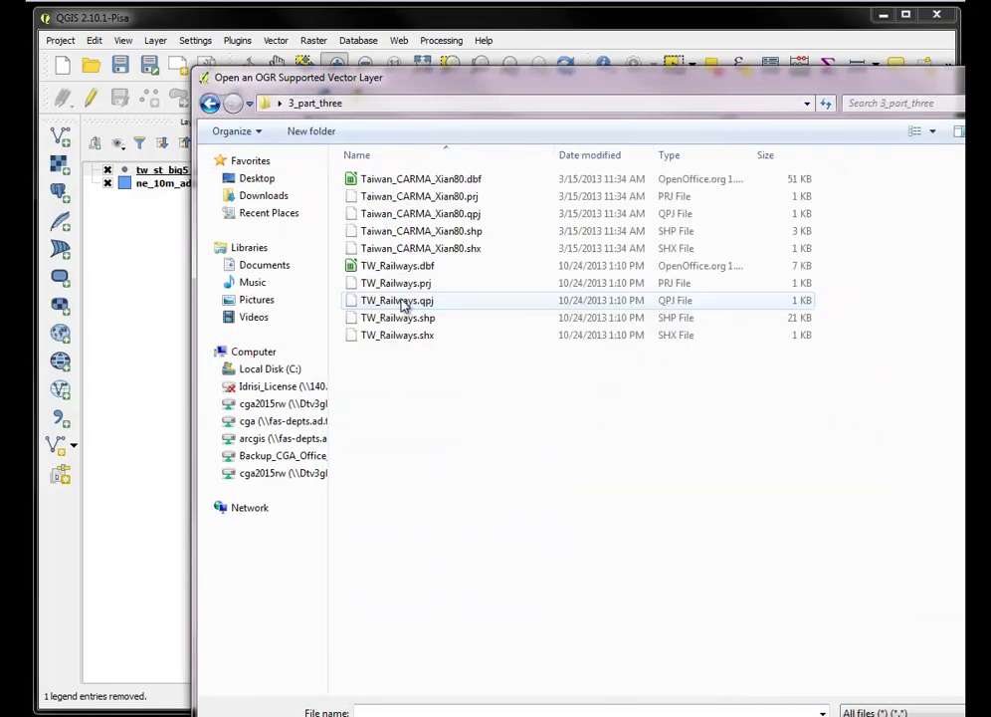
click(423, 232)
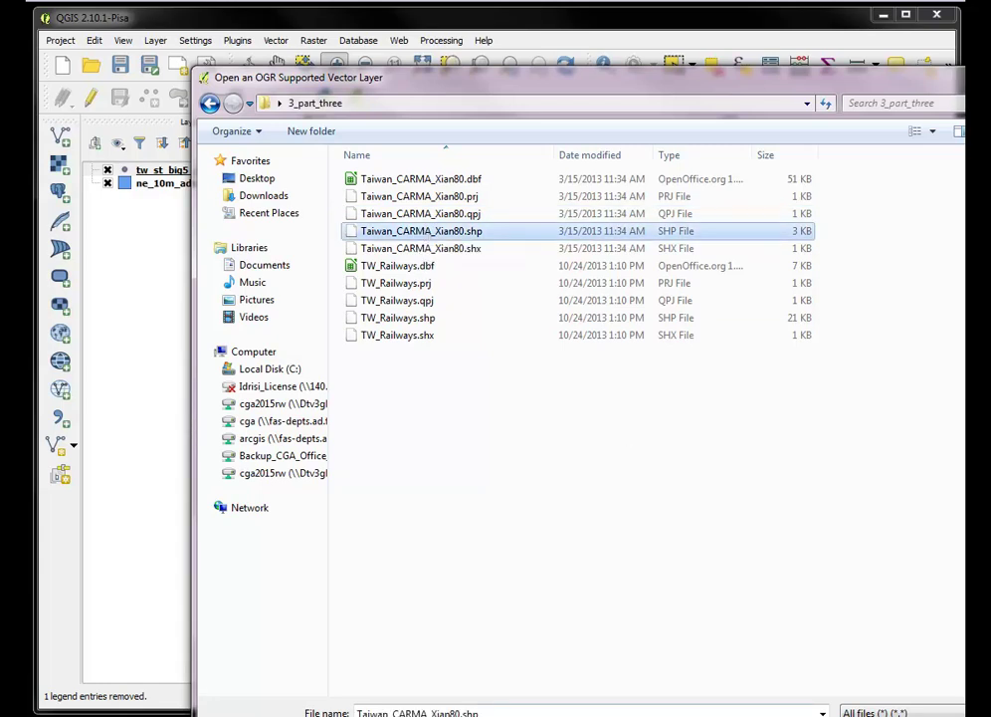
key(Return)
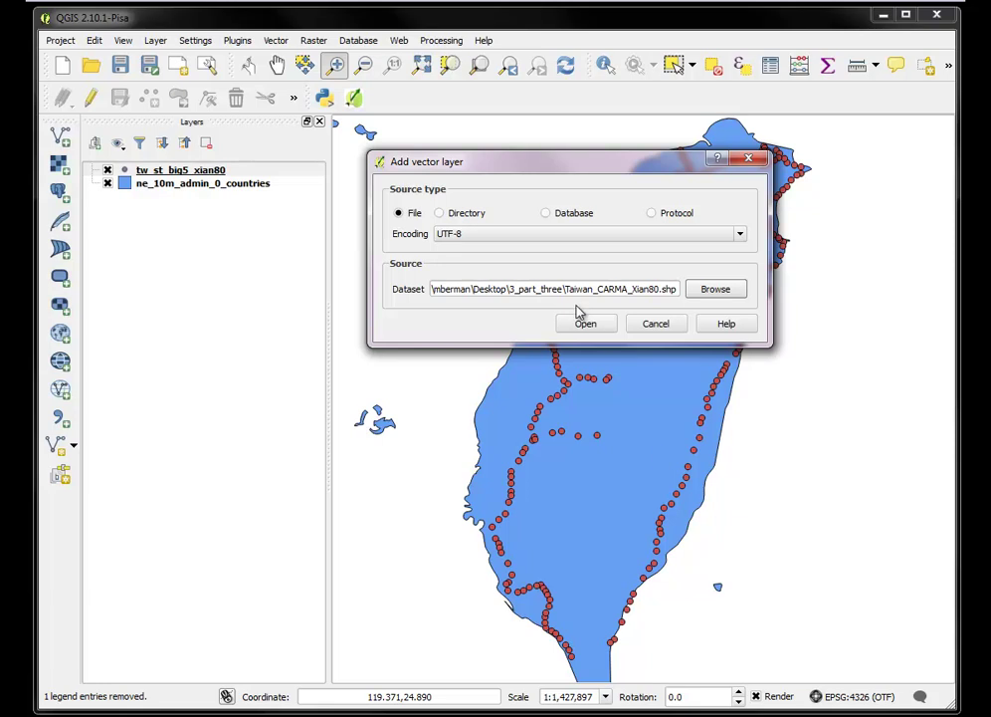
click(584, 323)
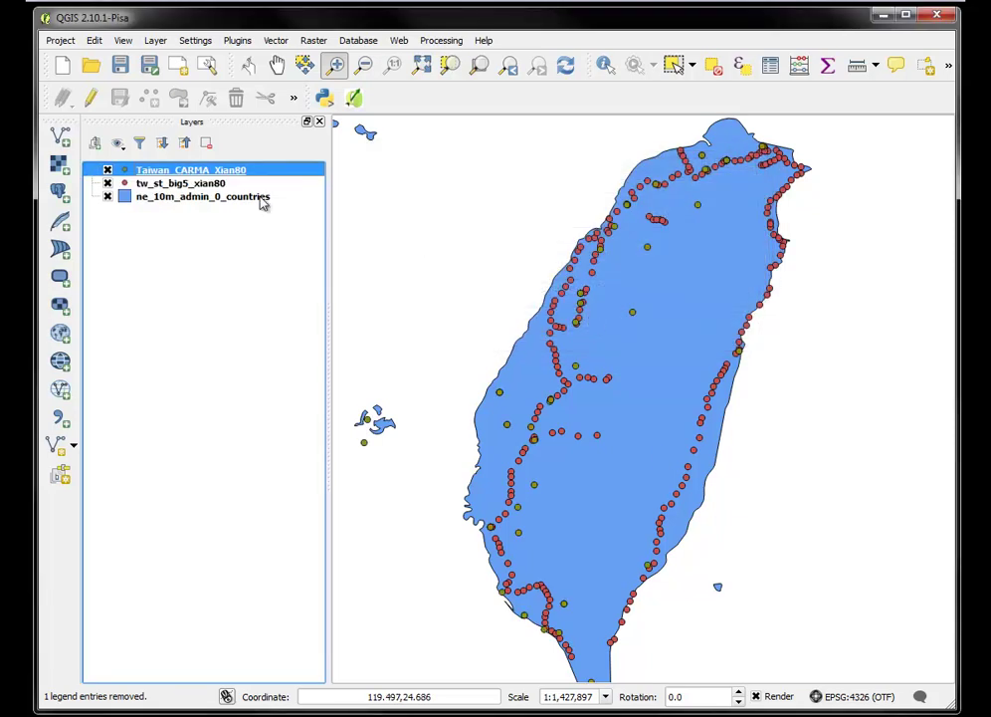
Review the Taiwan_CARMA_Xian80 attribute table.
right_click(167, 173)
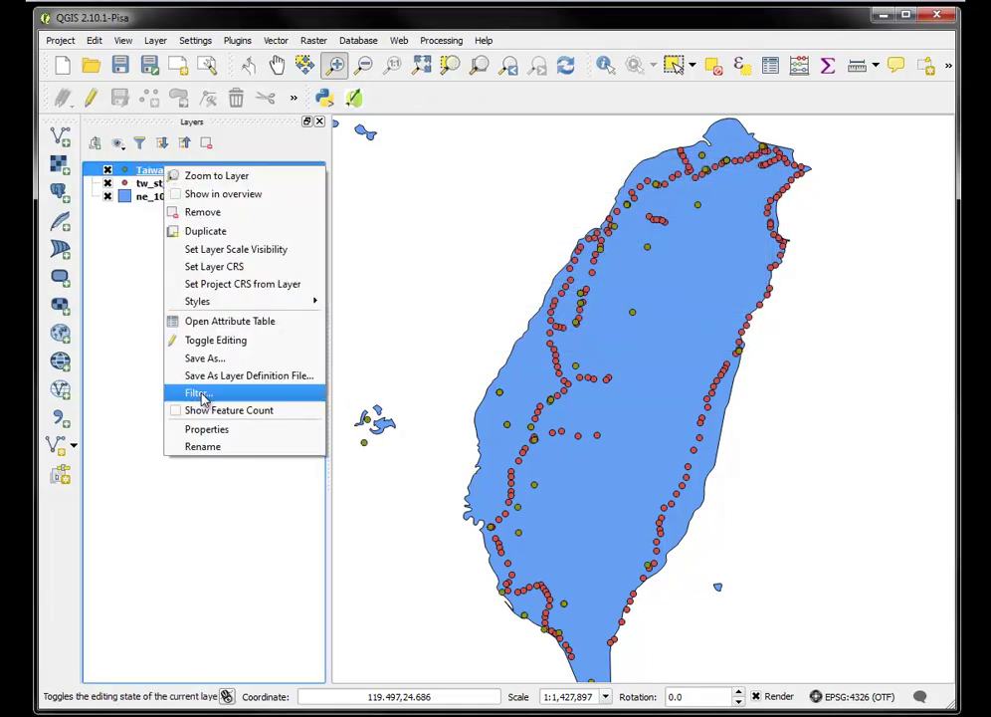
click(200, 323)
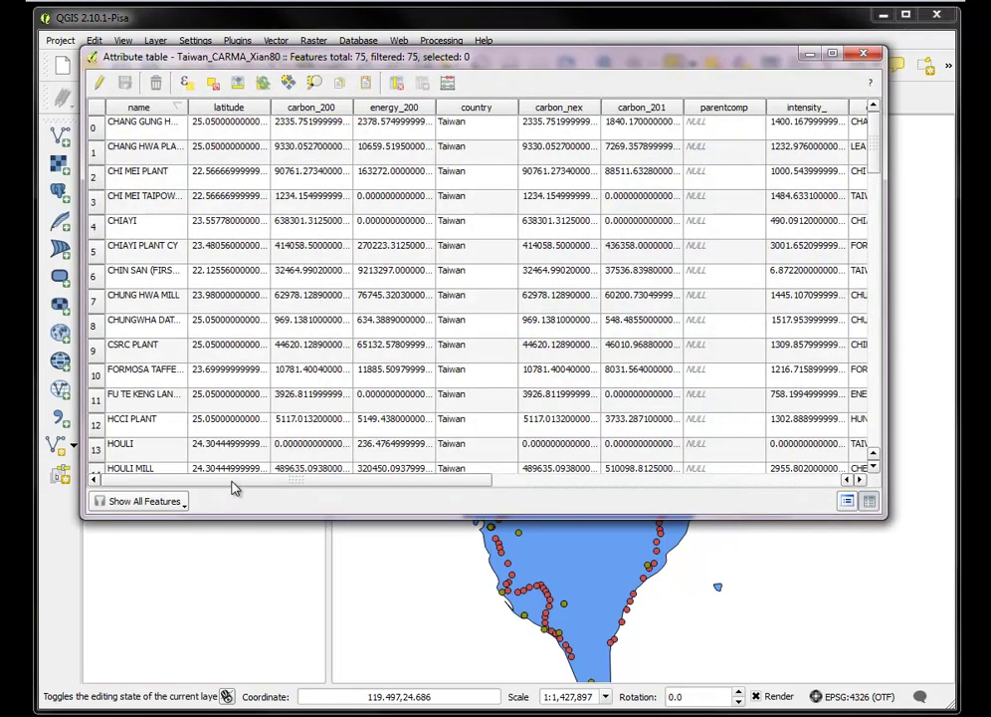
mouse_move(232, 487)
mouse_down()
mouse_move(387, 467)
mouse_move(653, 469)
mouse_move(239, 475)
mouse_up()
click(865, 57)
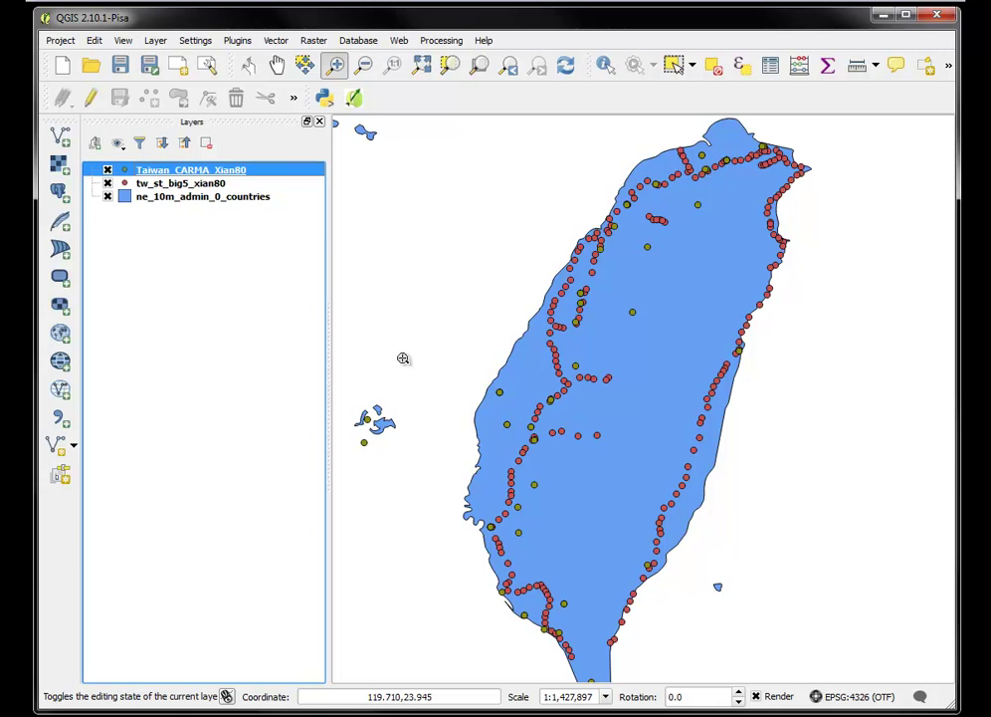
Check the power plant layer's properties and coordinate system.
right_click(203, 174)
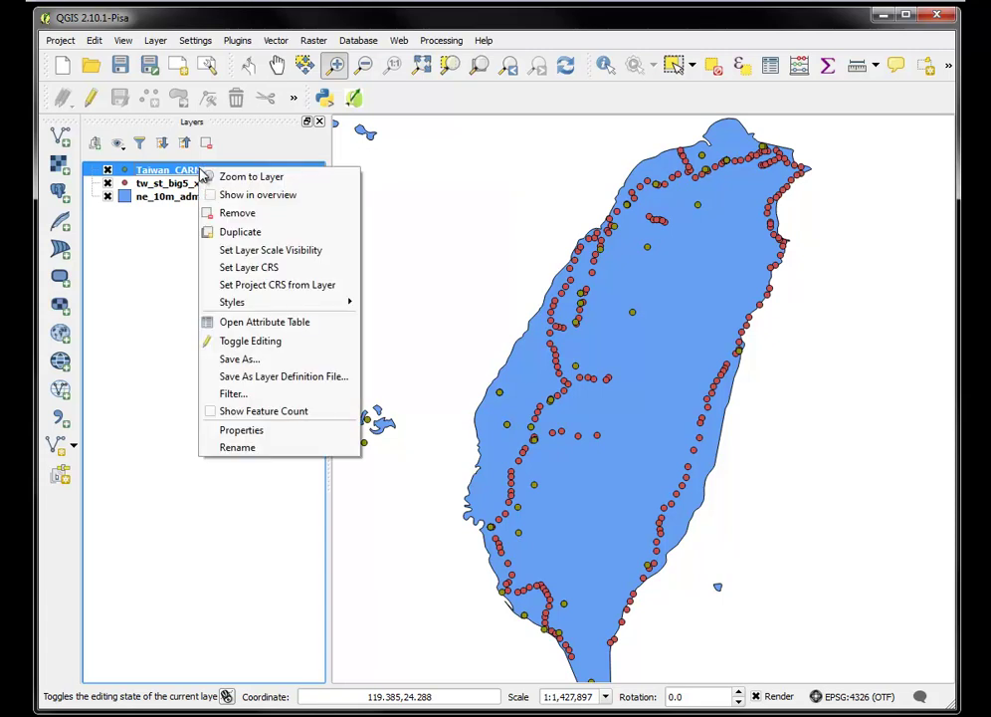
click(244, 429)
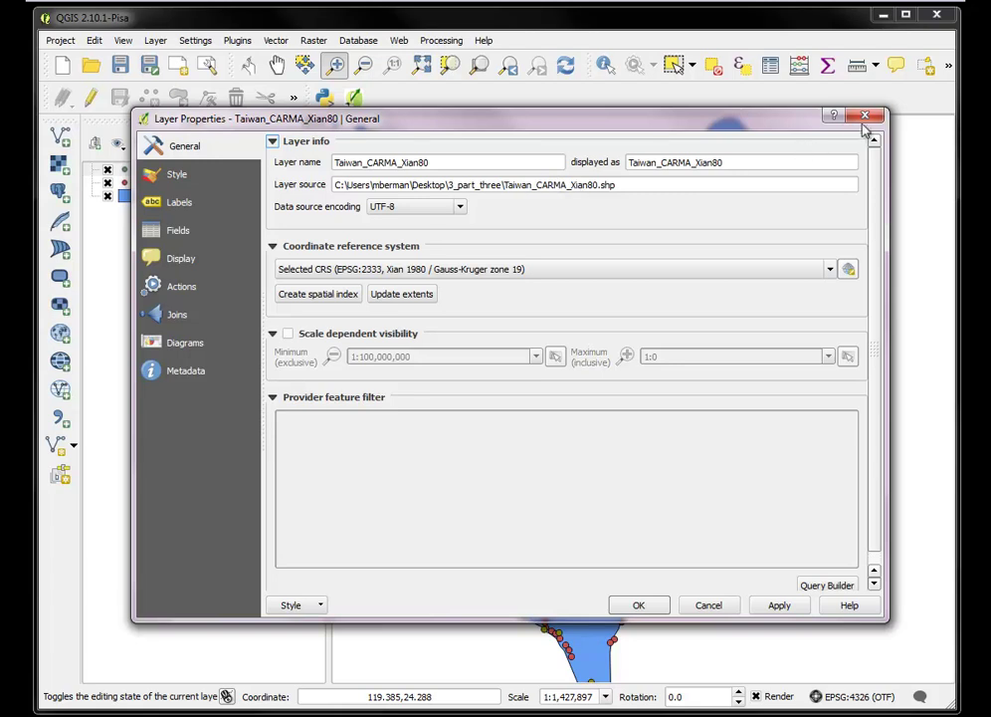
click(865, 118)
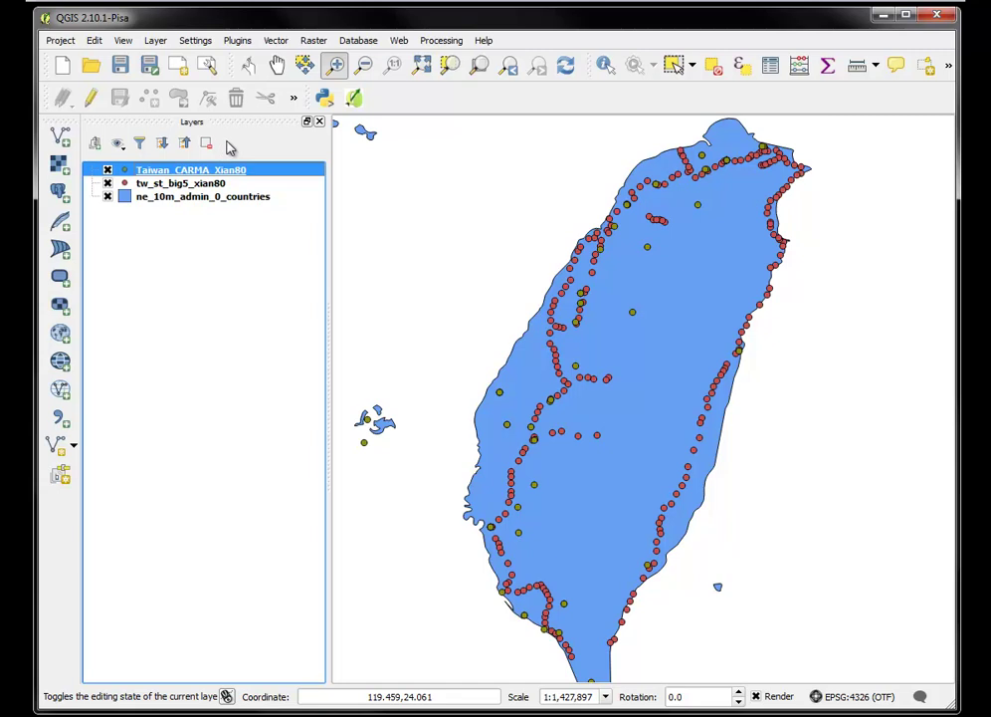
Open the Distance Matrix tool with plant_id as the input unique ID.
click(275, 40)
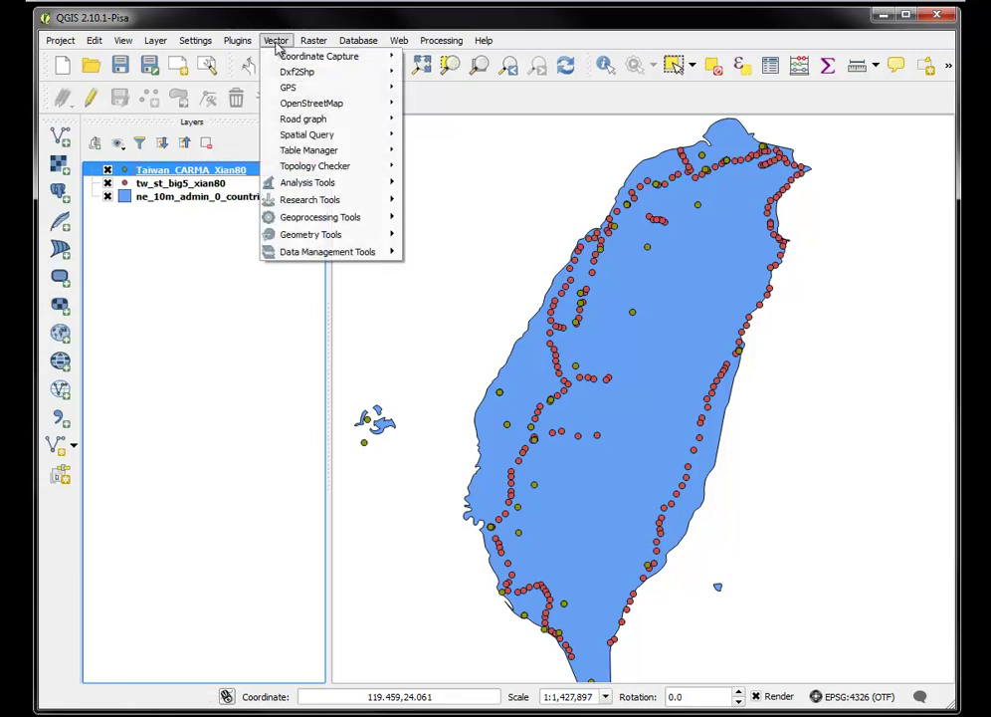
mouse_move(320, 253)
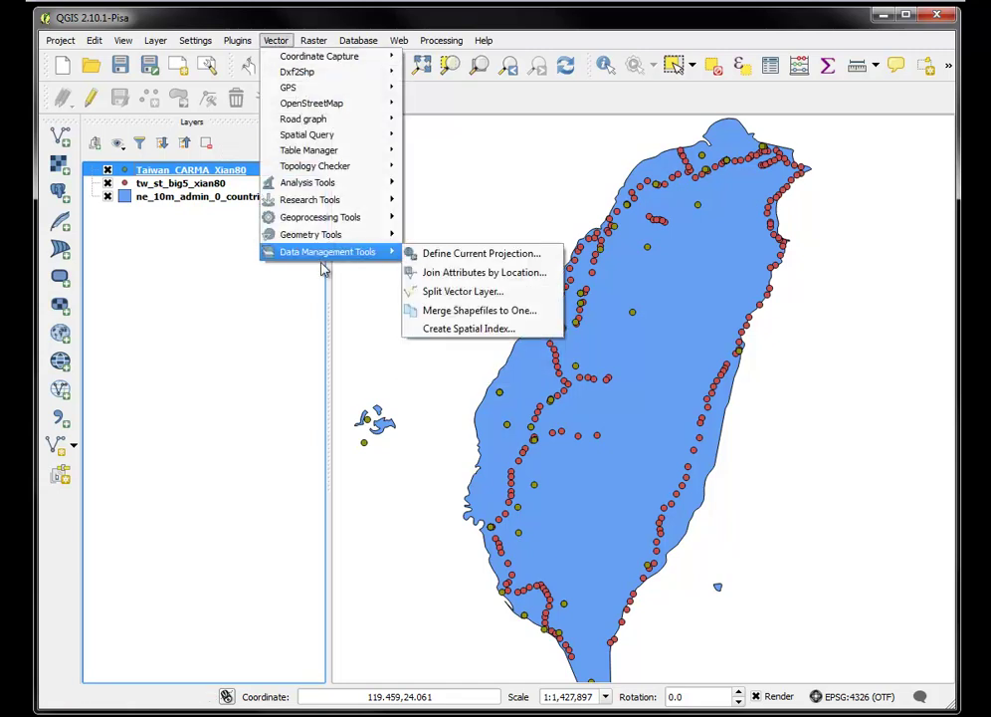
mouse_move(319, 184)
click(434, 188)
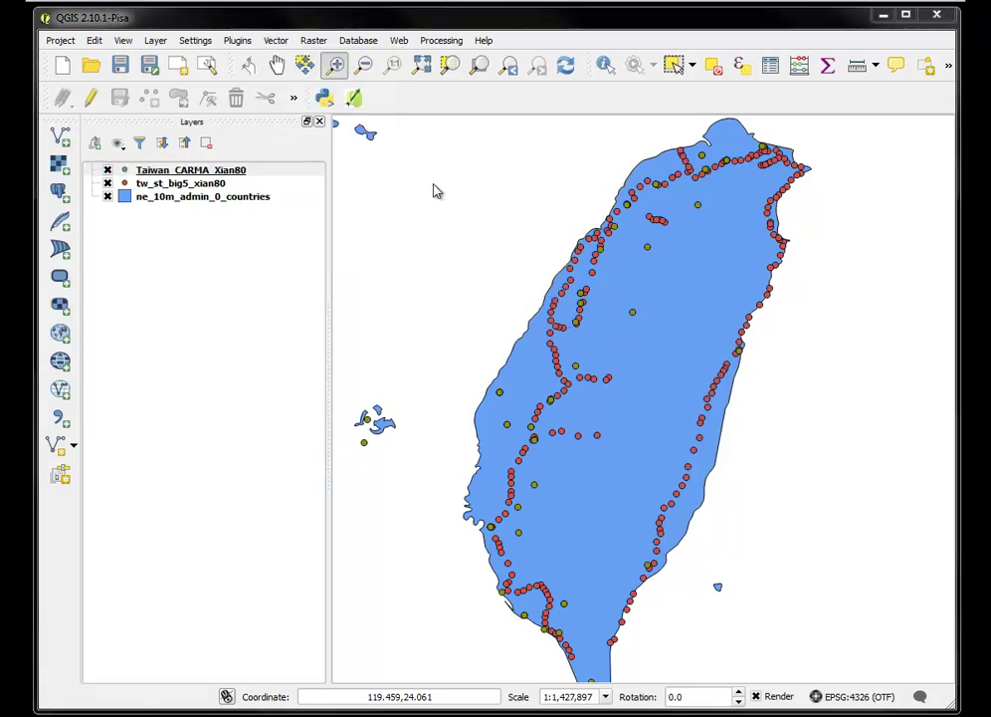
drag(483, 159, 504, 129)
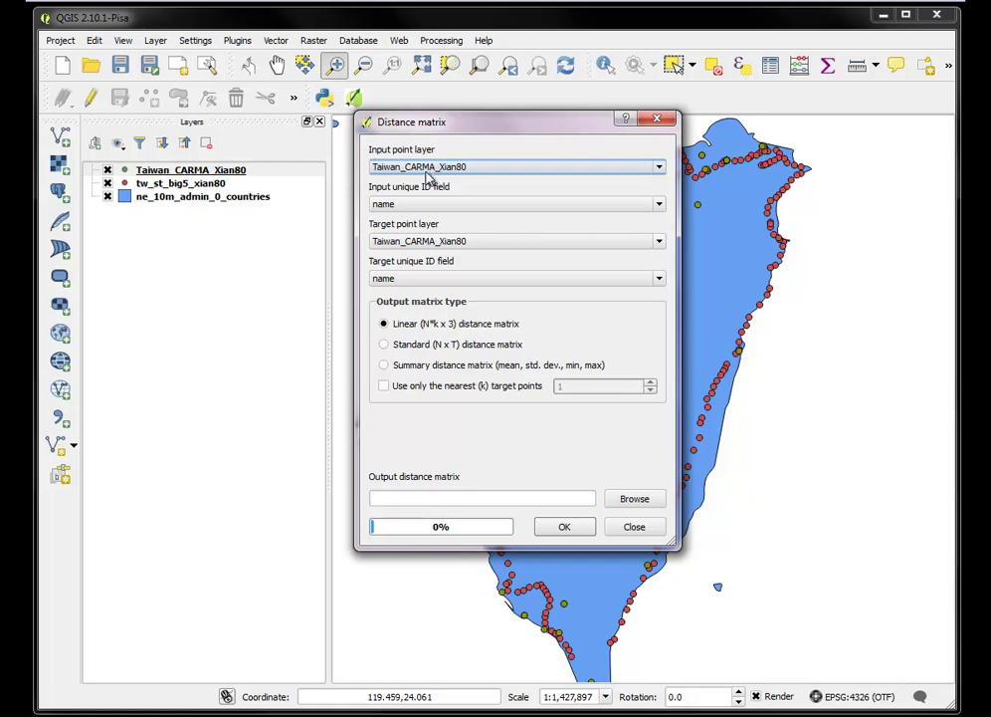
click(655, 204)
click(527, 262)
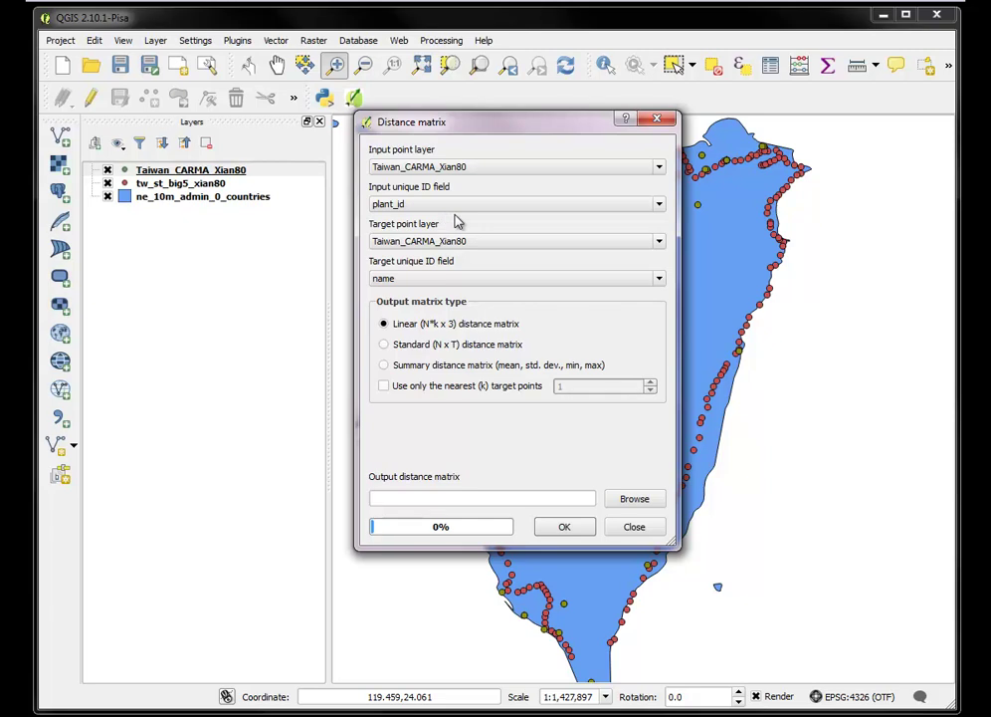
Set tw_st_big5_xian80 as the target layer with stat_id as its unique ID.
click(659, 246)
click(491, 280)
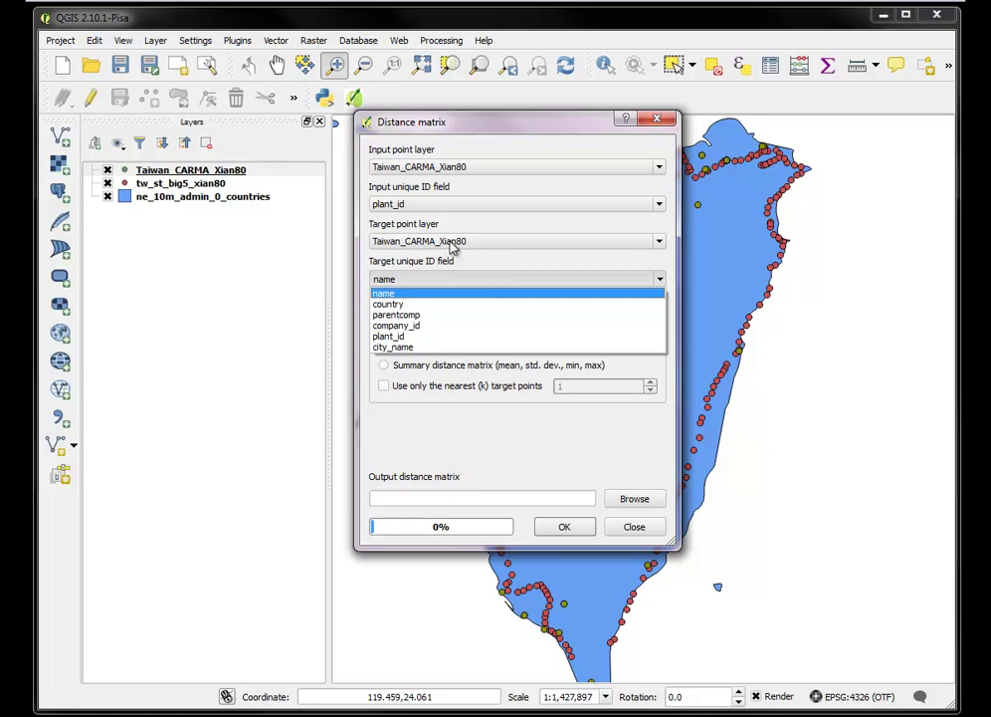
click(456, 246)
click(523, 267)
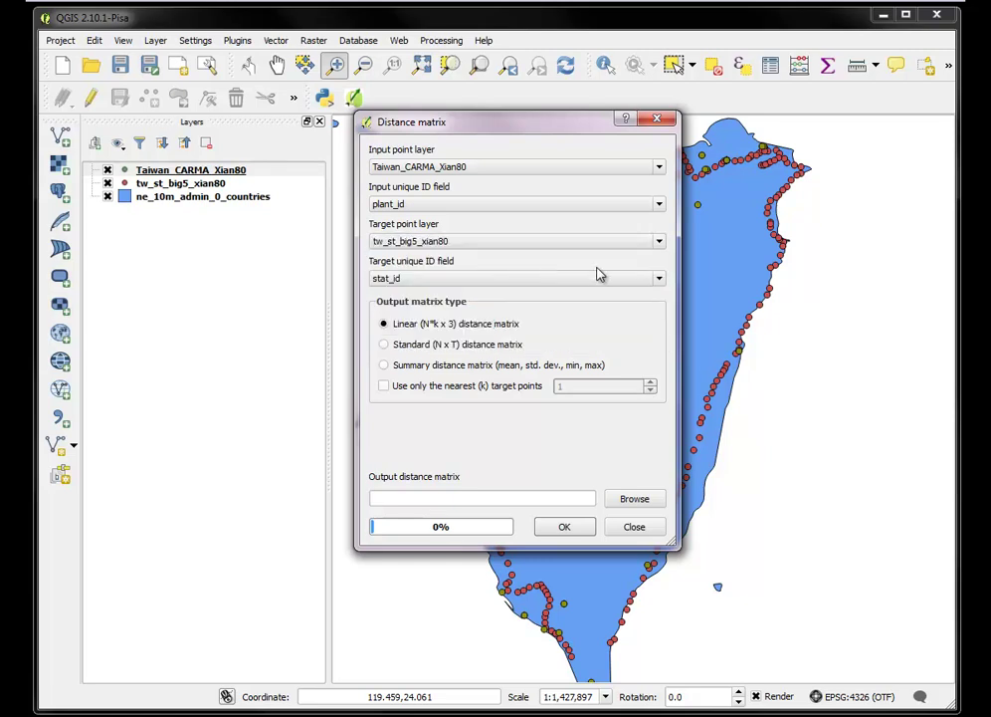
click(659, 280)
click(386, 294)
Limit the matrix to the nearest 5 target stations.
click(384, 386)
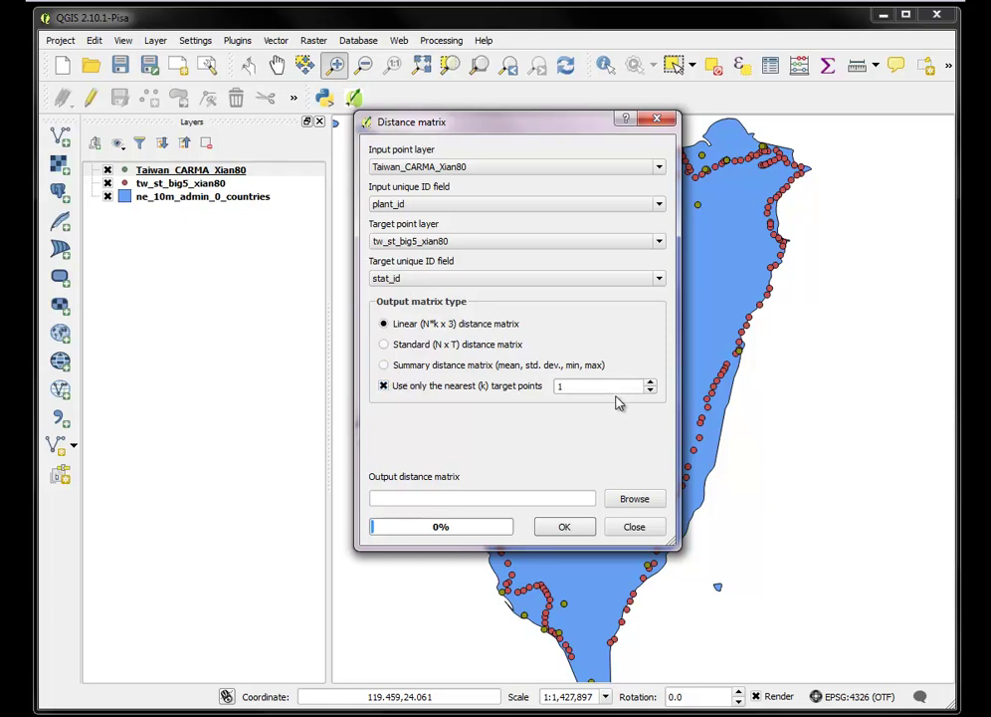
click(650, 383)
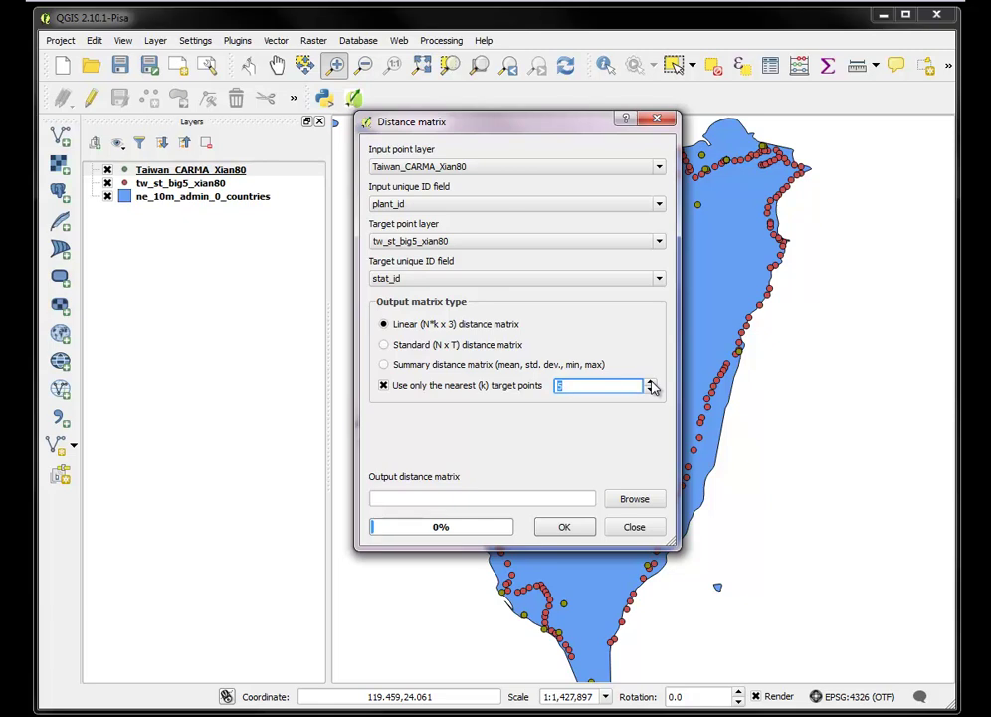
click(651, 383)
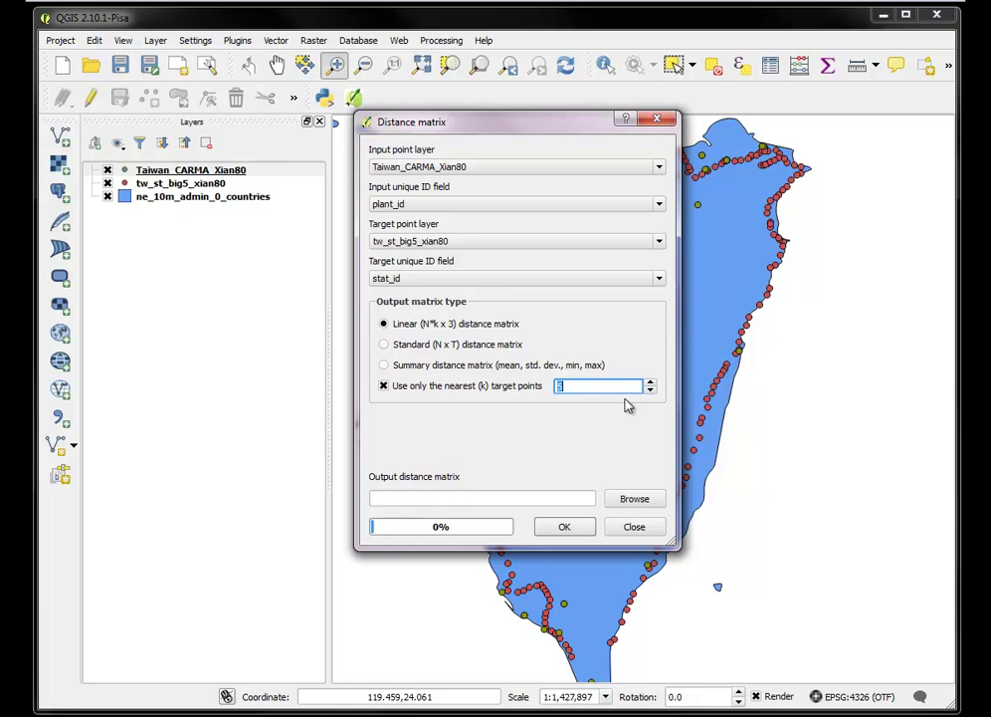
click(523, 394)
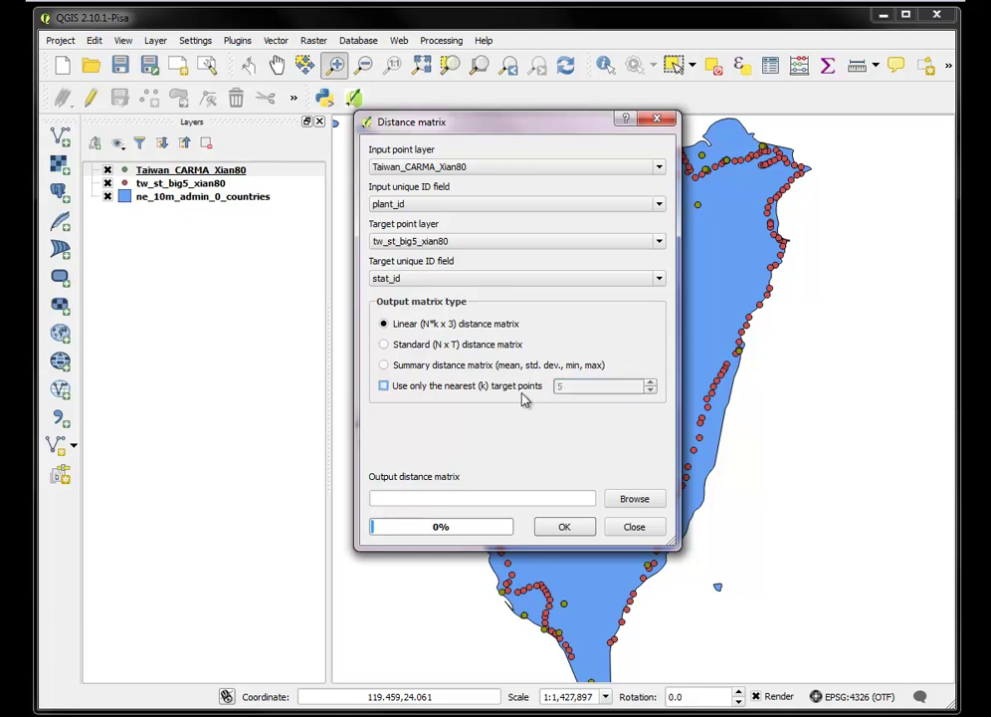
click(385, 387)
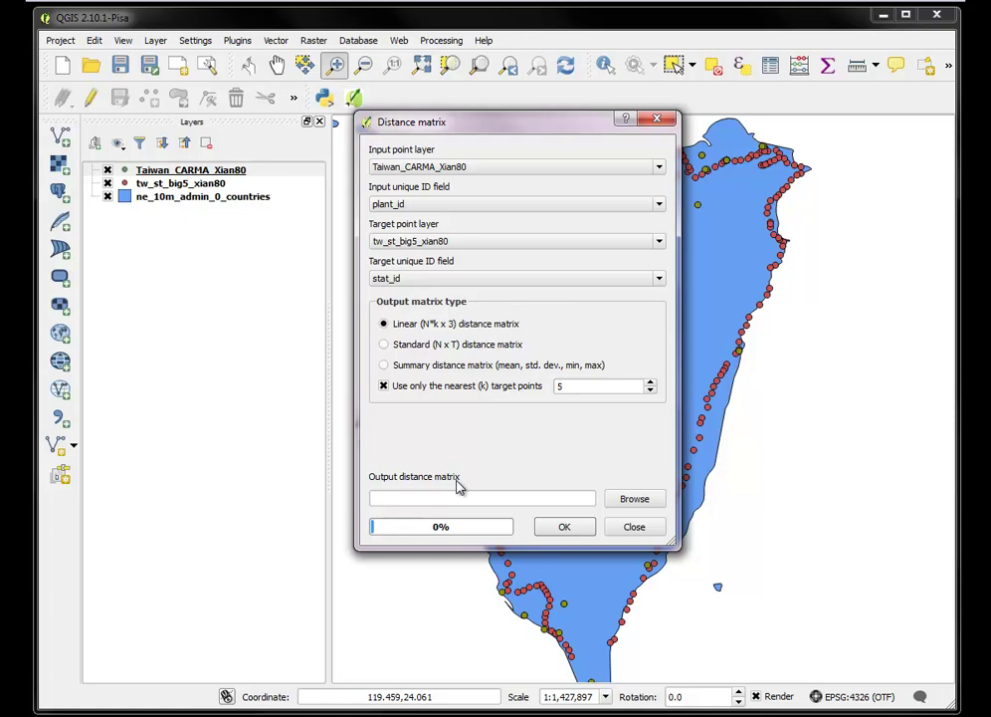
Save the output as matrix1.csv on the Desktop and run the distance matrix.
click(637, 500)
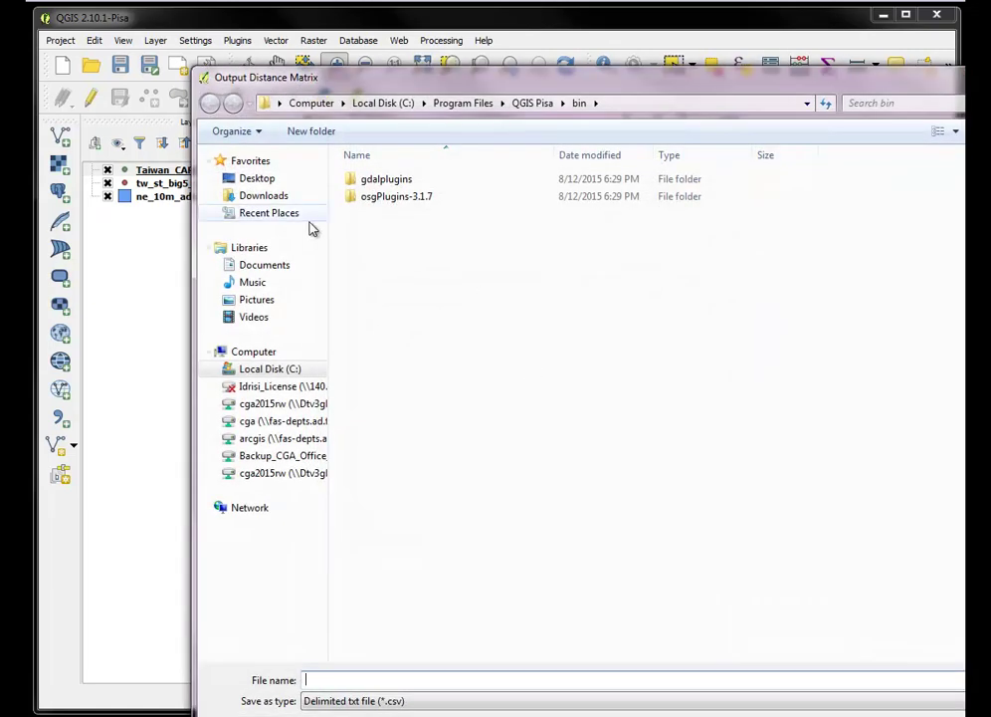
click(257, 178)
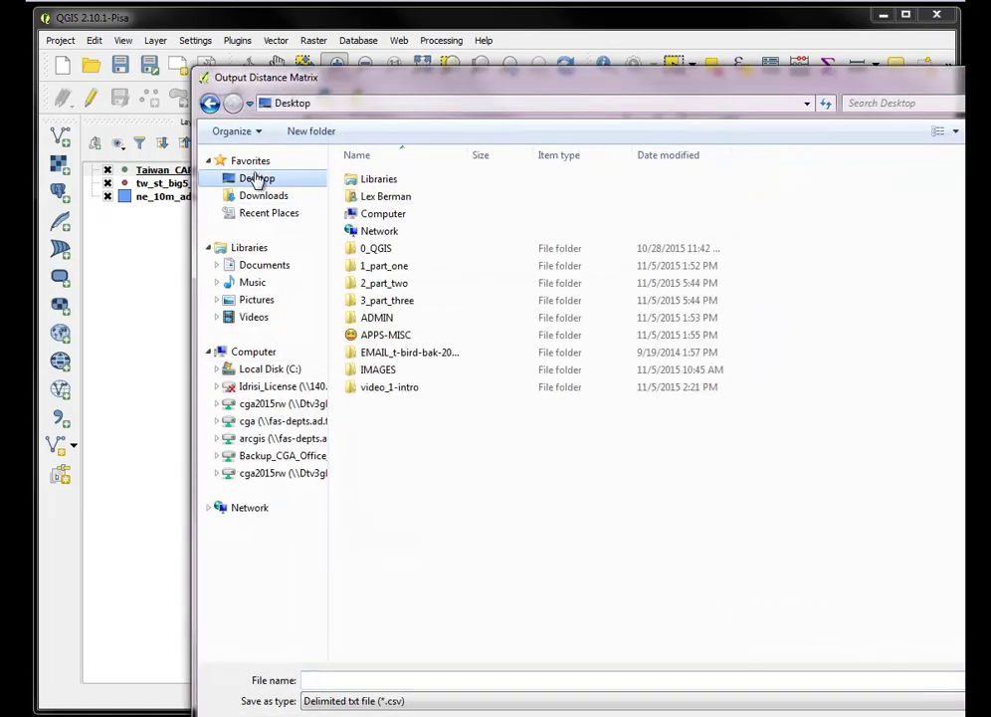
click(320, 680)
text(matrix1)
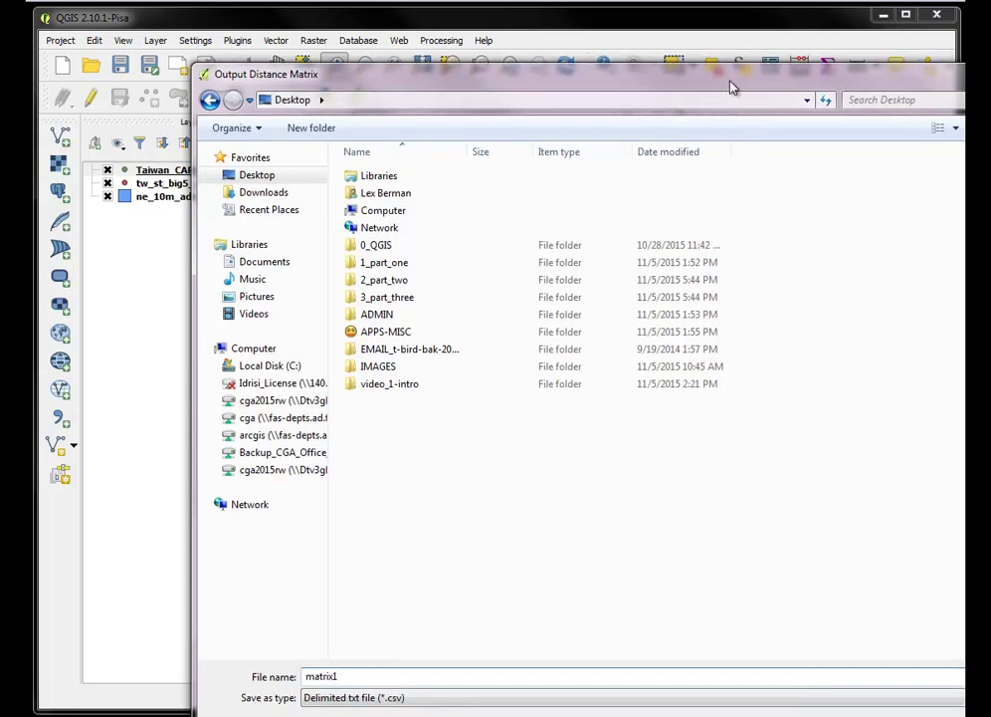
drag(730, 84, 660, 32)
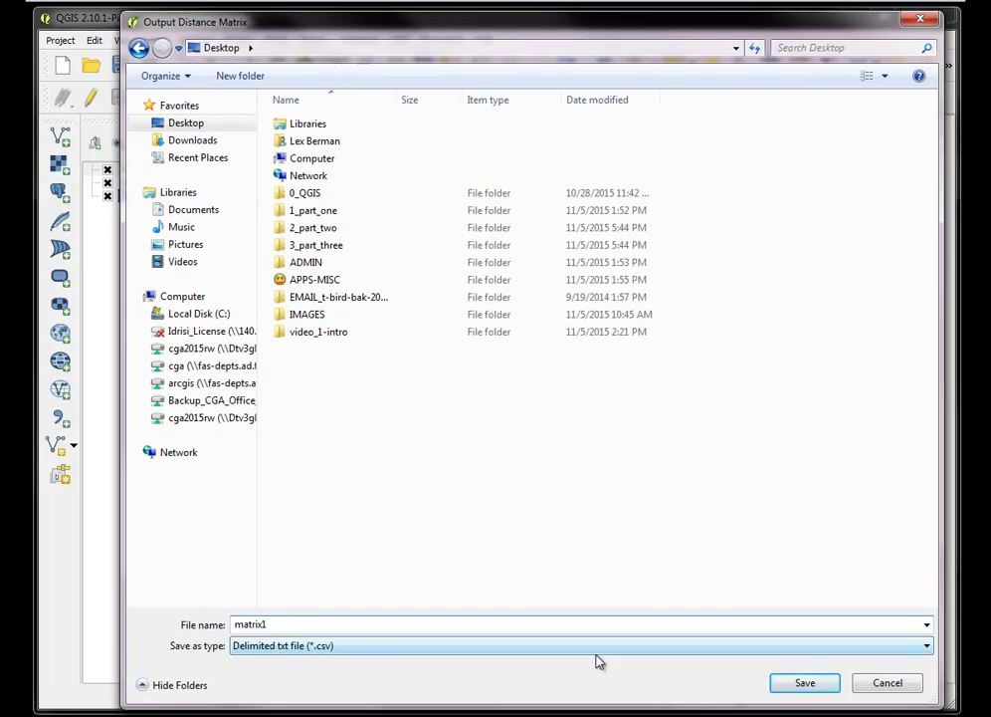
click(804, 683)
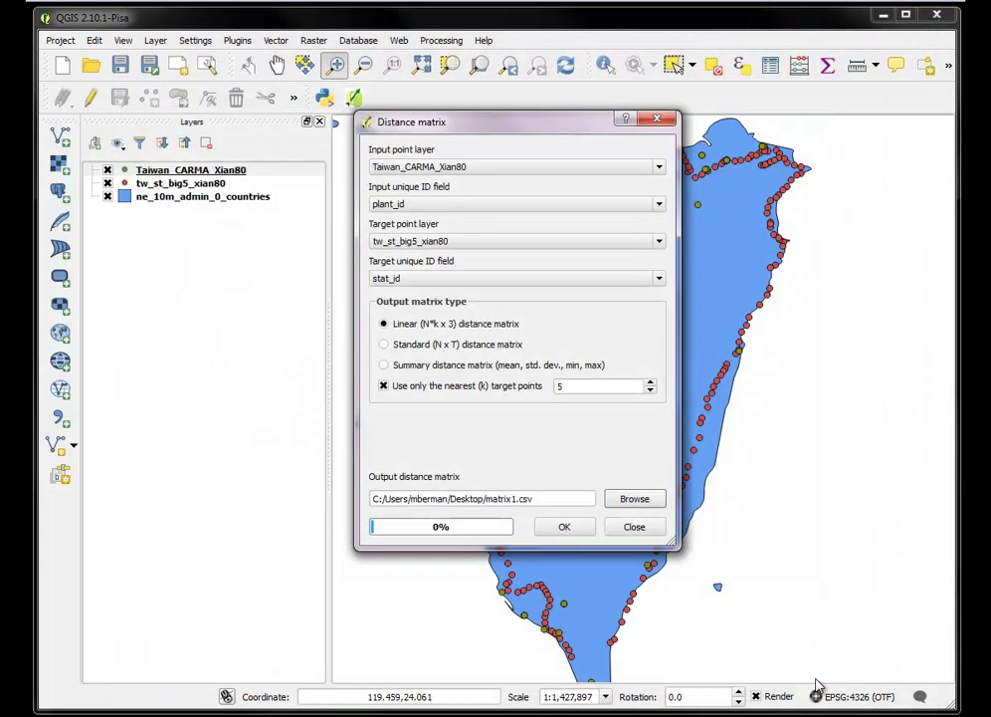
click(565, 527)
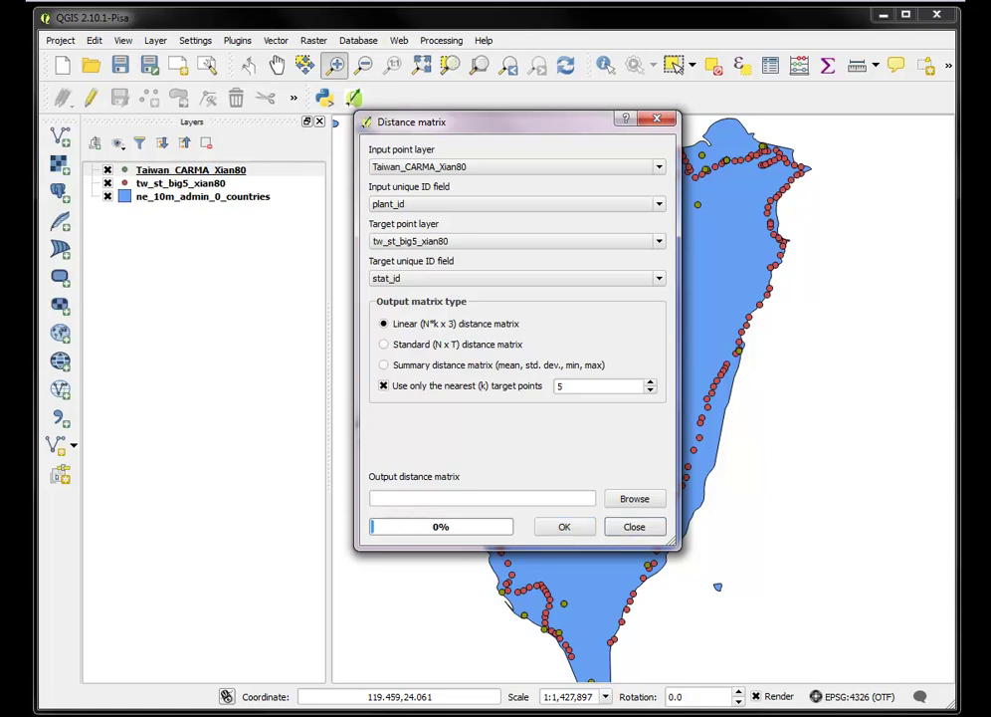
Locate the 13 KB matrix1.csv on the Desktop in Explorer and show its context menu.
key(alt+Tab)
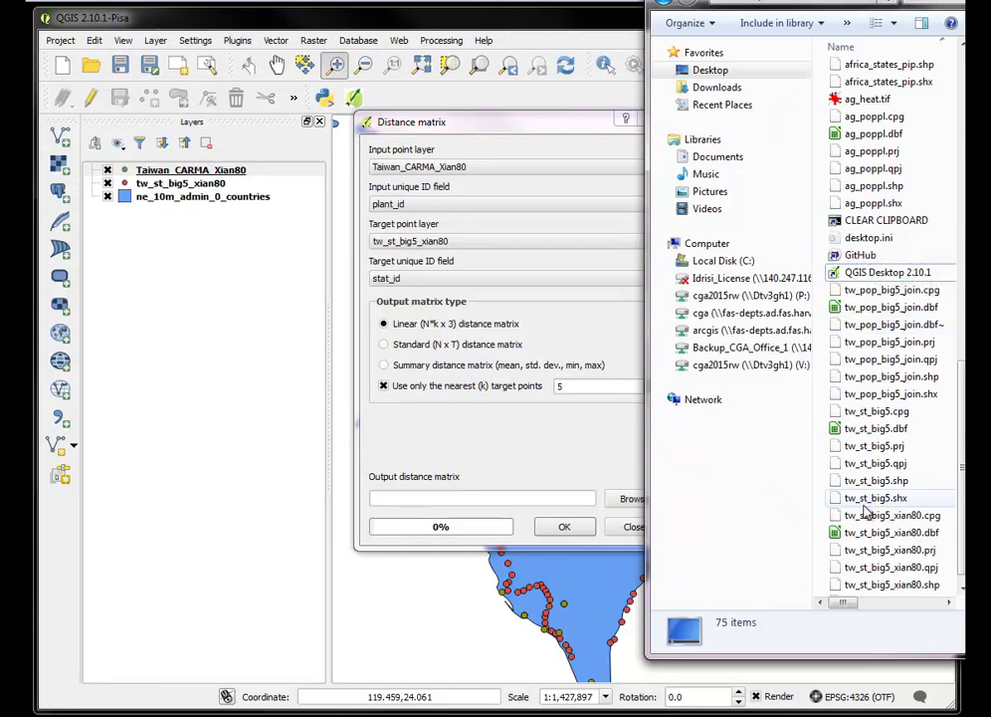
drag(757, 3, 497, 40)
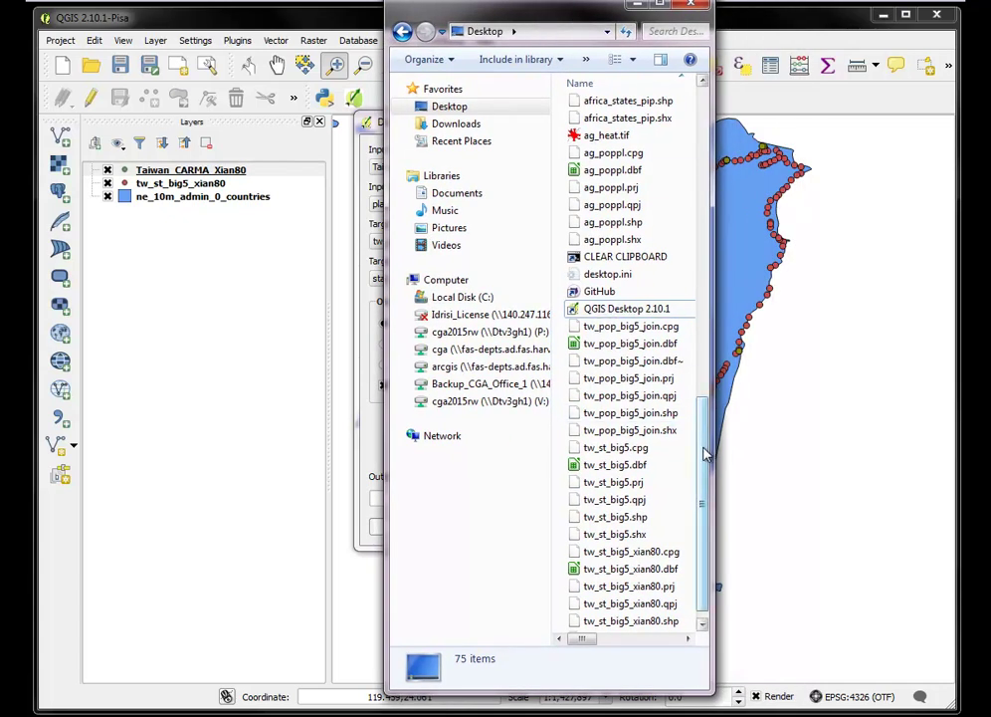
drag(704, 454, 704, 525)
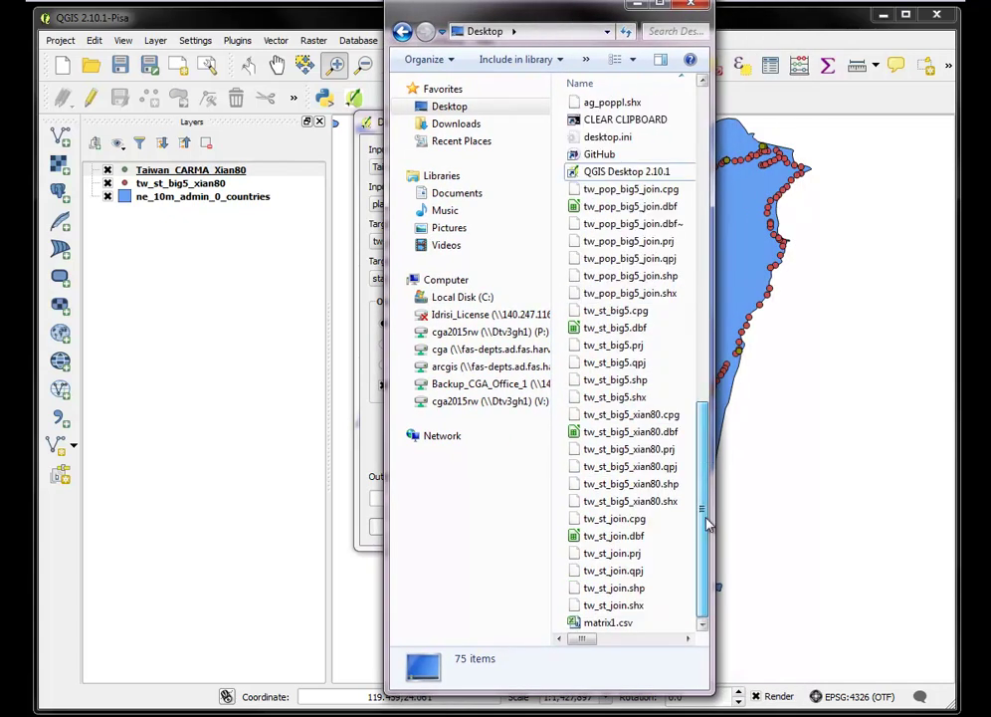
right_click(614, 624)
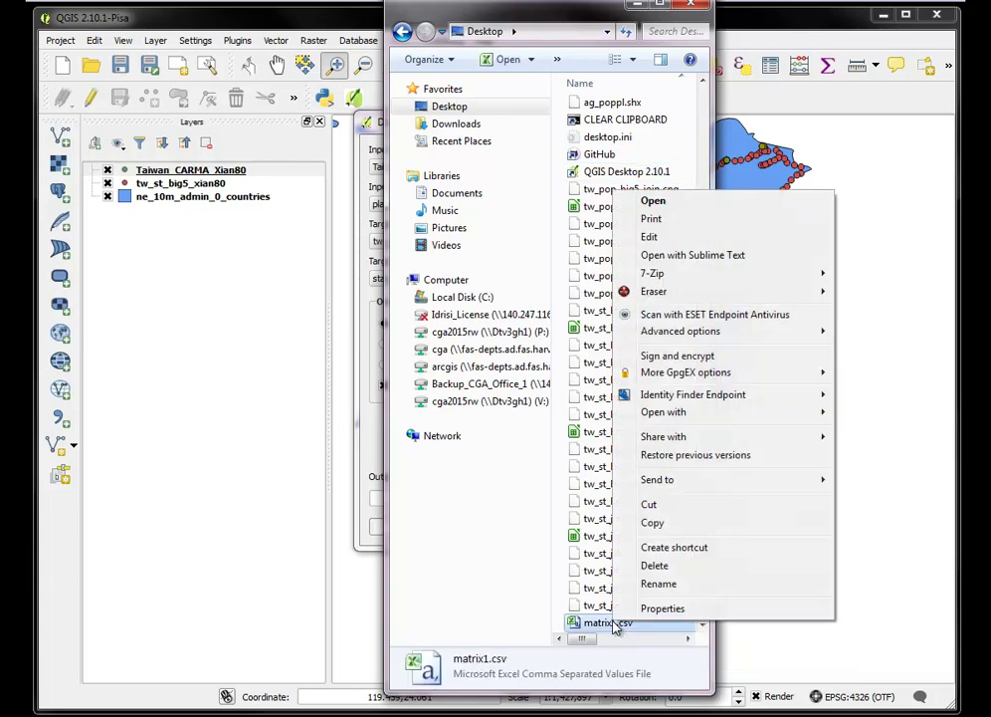
Open matrix1.csv in LibreOffice Calc as comma-separated data, inspect the columns, then close Calc.
mouse_move(673, 417)
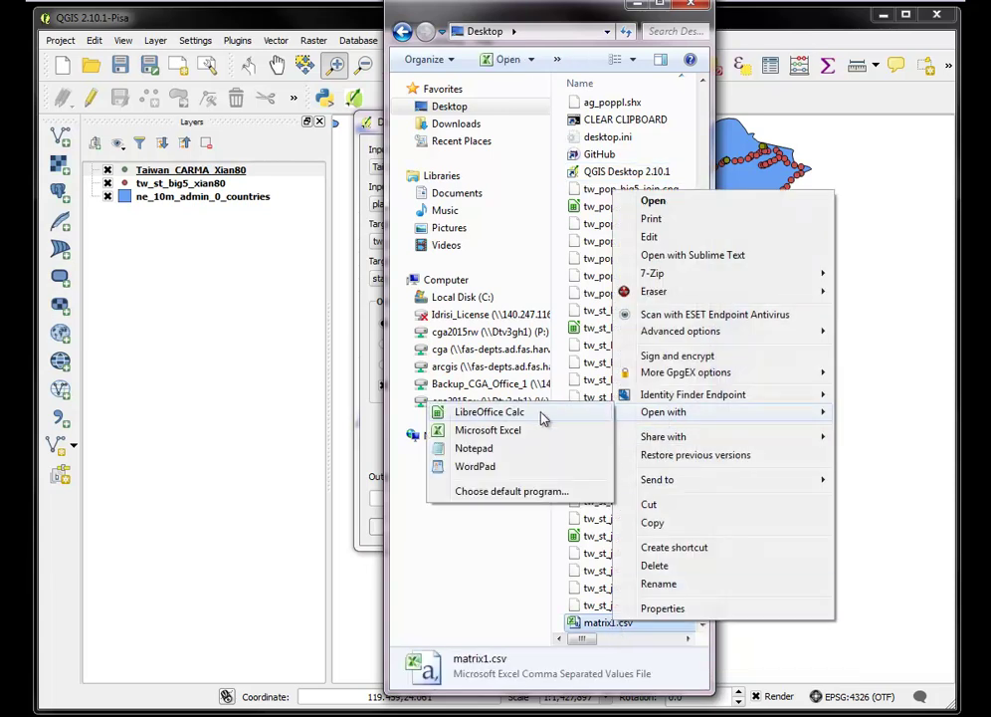
click(520, 414)
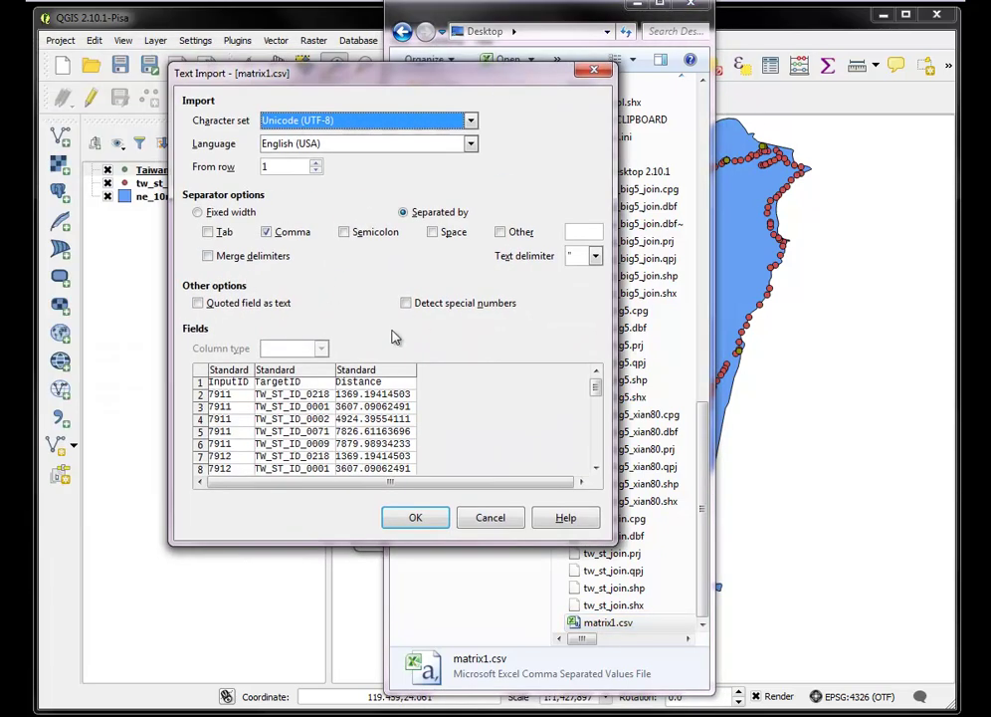
click(416, 515)
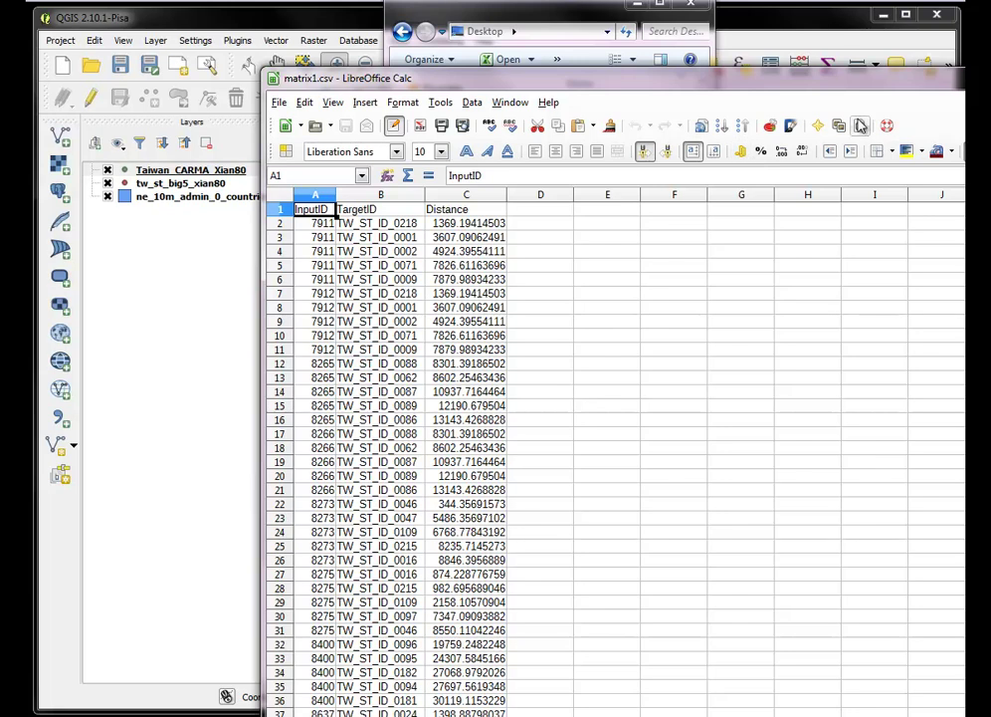
double_click(725, 79)
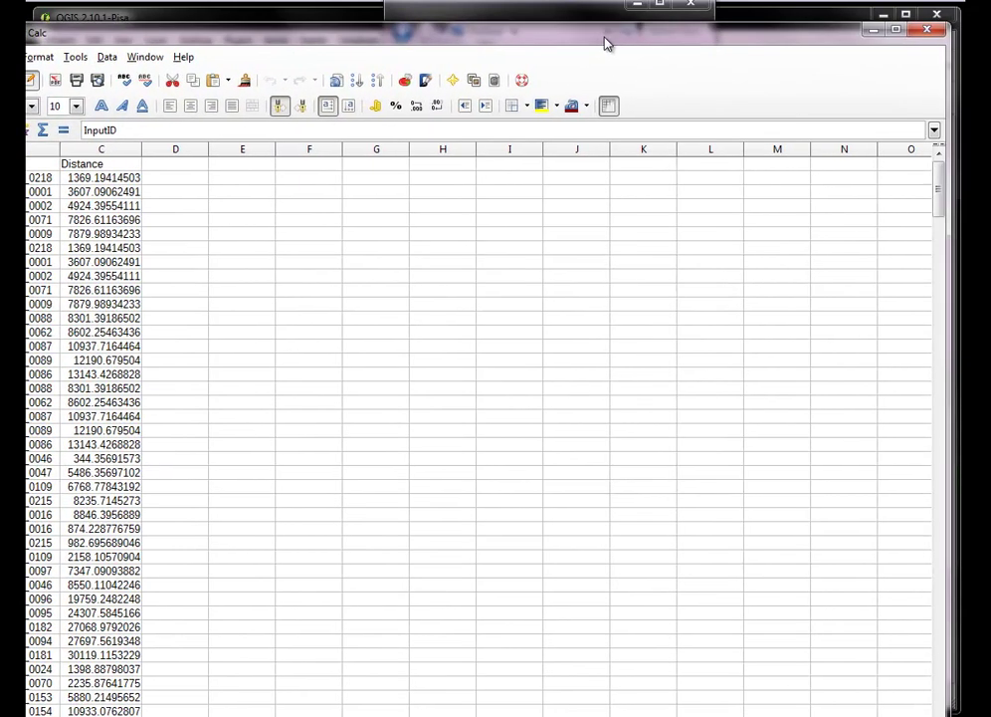
click(958, 24)
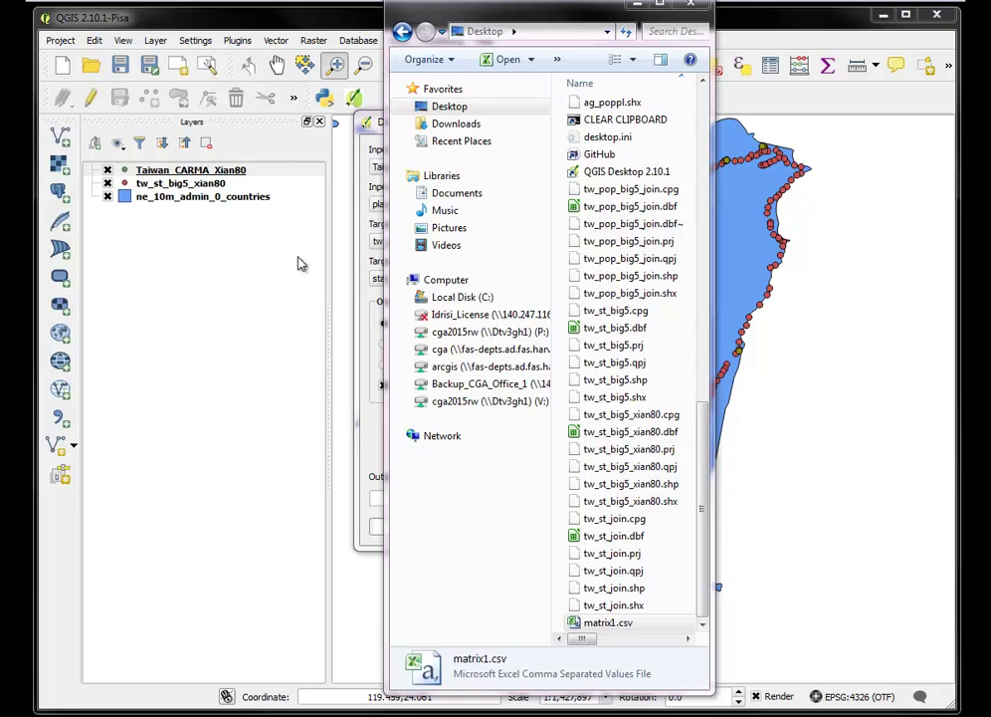
Close the Distance Matrix tool and add Desktop\matrix1.csv as a layer.
click(692, 7)
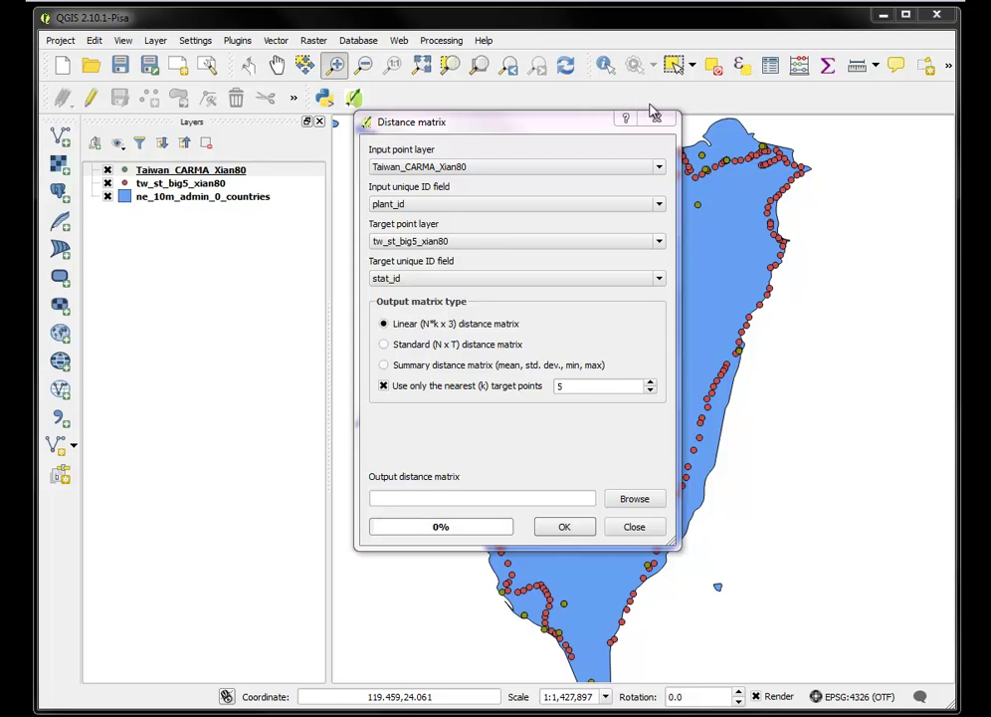
click(634, 526)
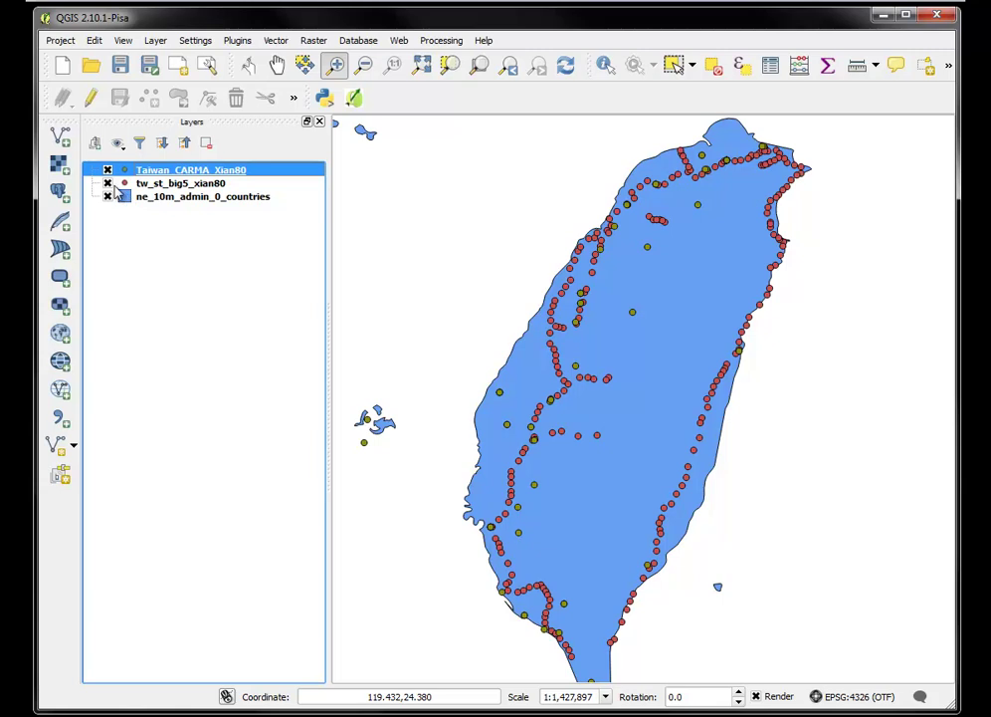
click(61, 135)
click(718, 288)
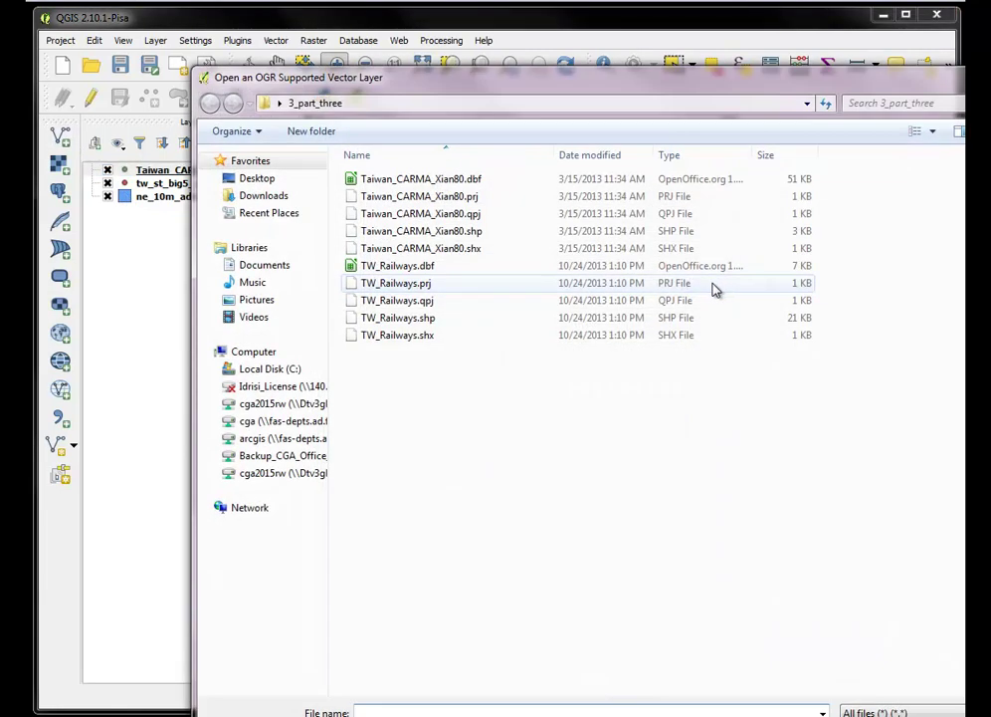
click(255, 180)
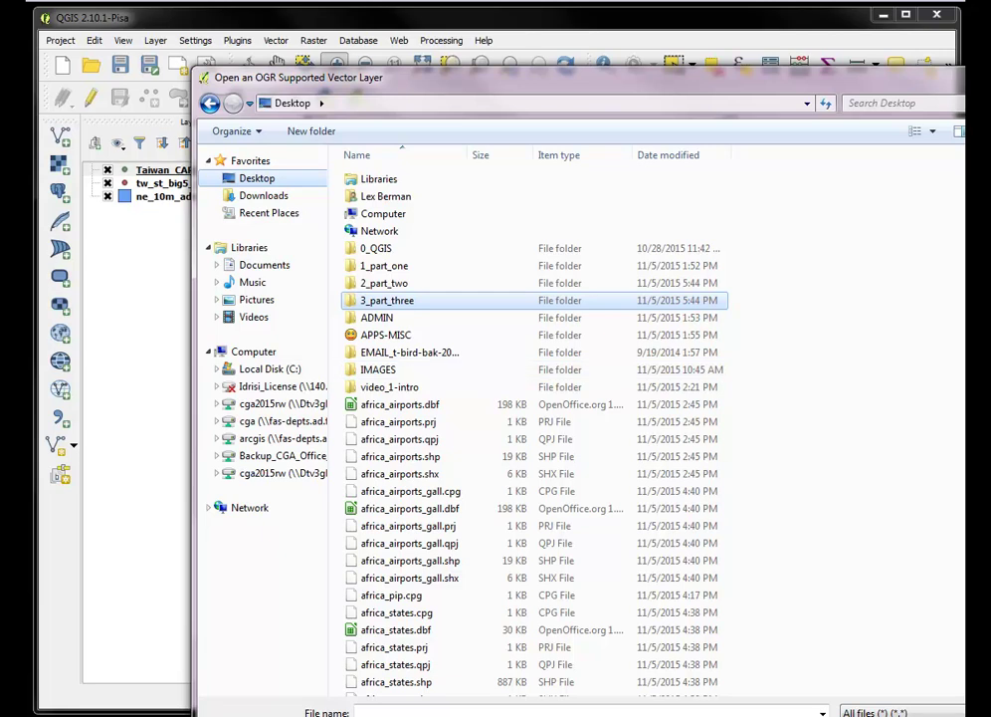
scroll(846, 338, down, 16)
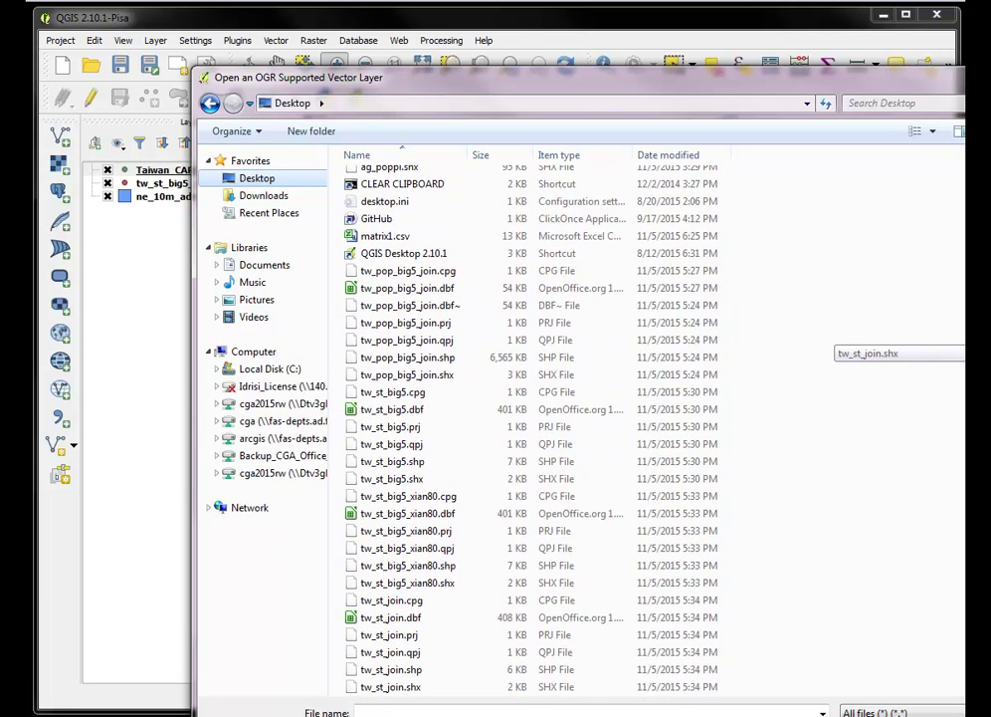
click(387, 237)
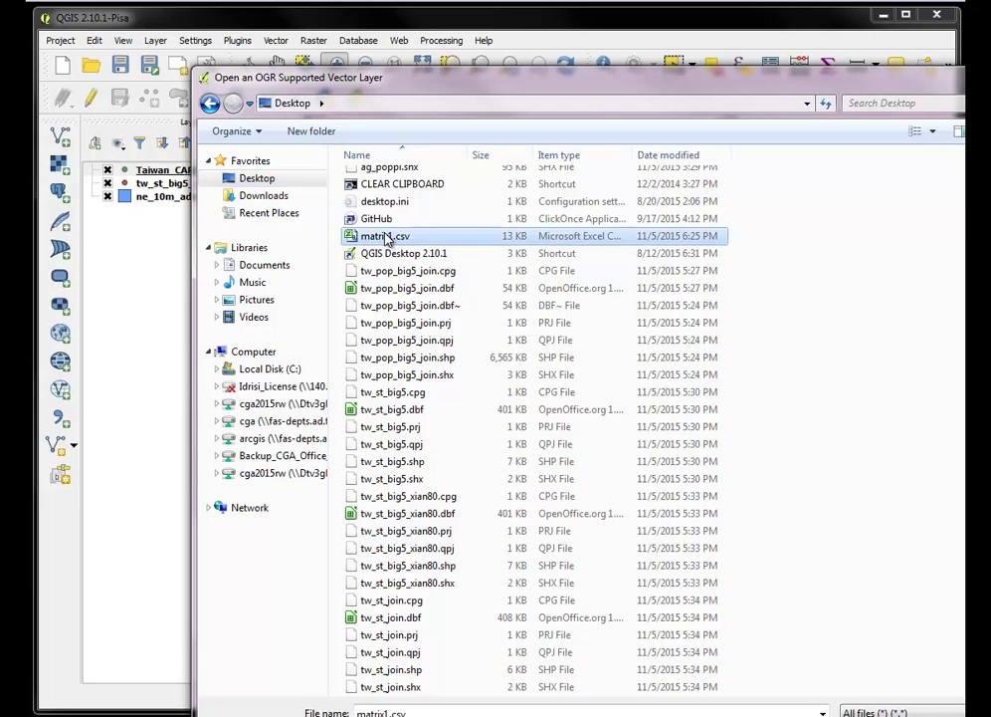
key(Return)
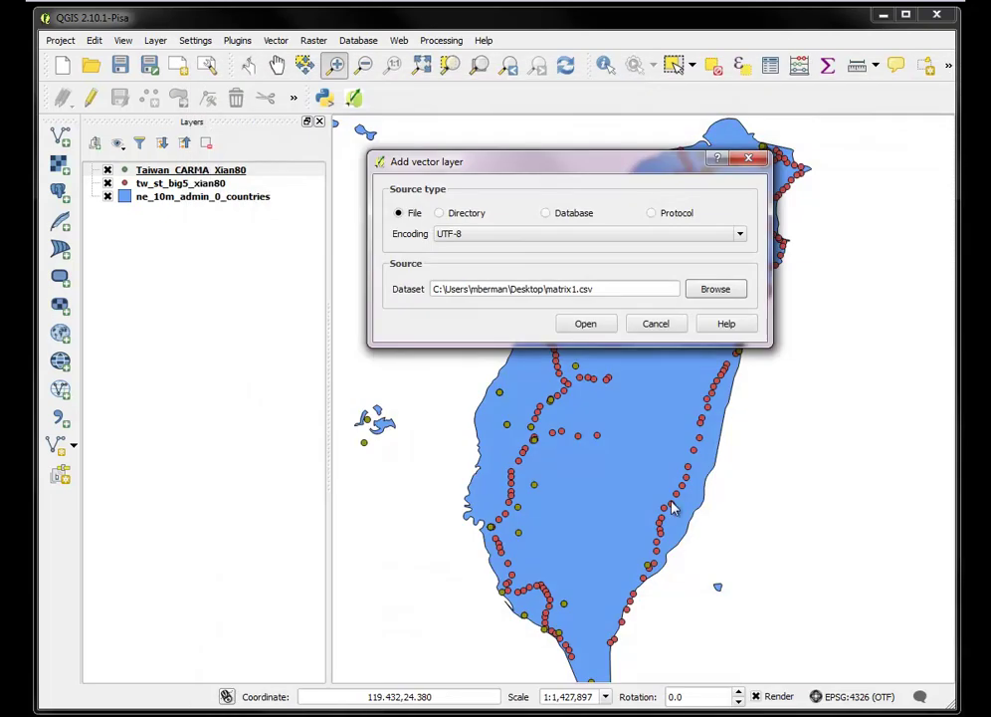
click(586, 324)
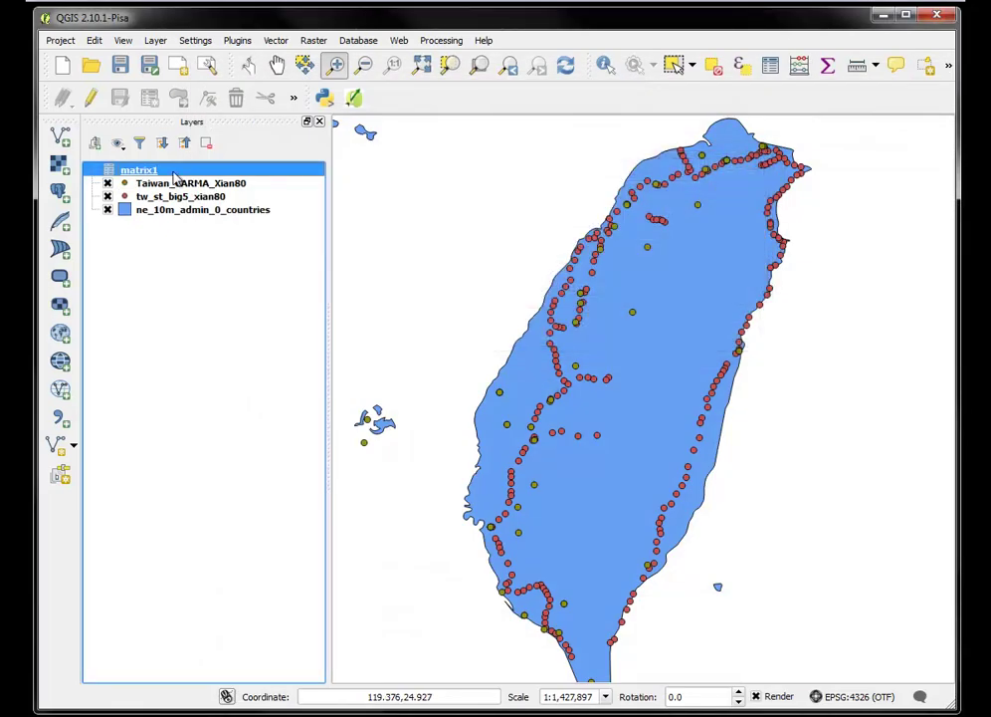
Check matrix1's attribute table of InputID, TargetID and Distance rows.
right_click(121, 177)
click(162, 271)
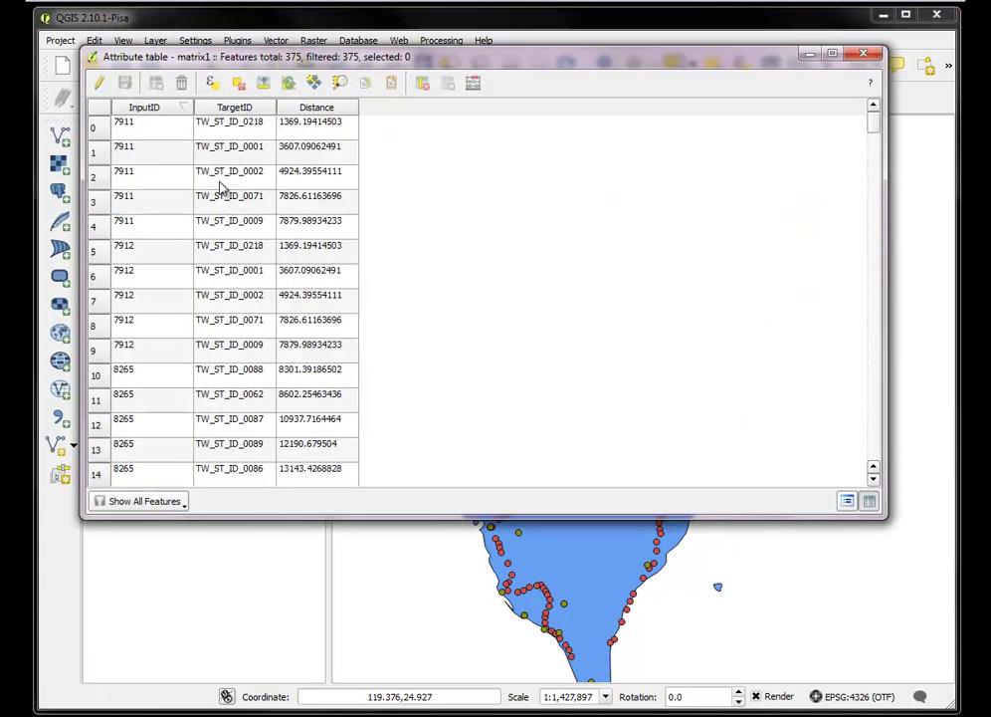
click(863, 52)
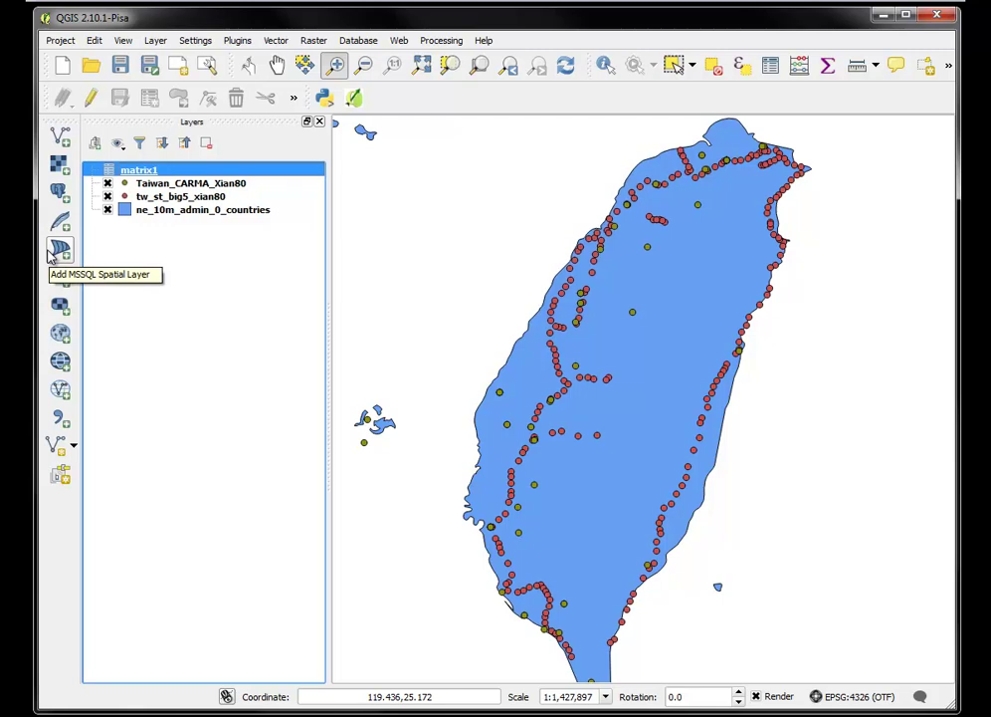
Add a join on matrix1 using Taiwan_CARMA_Xian80 as the join layer.
right_click(154, 174)
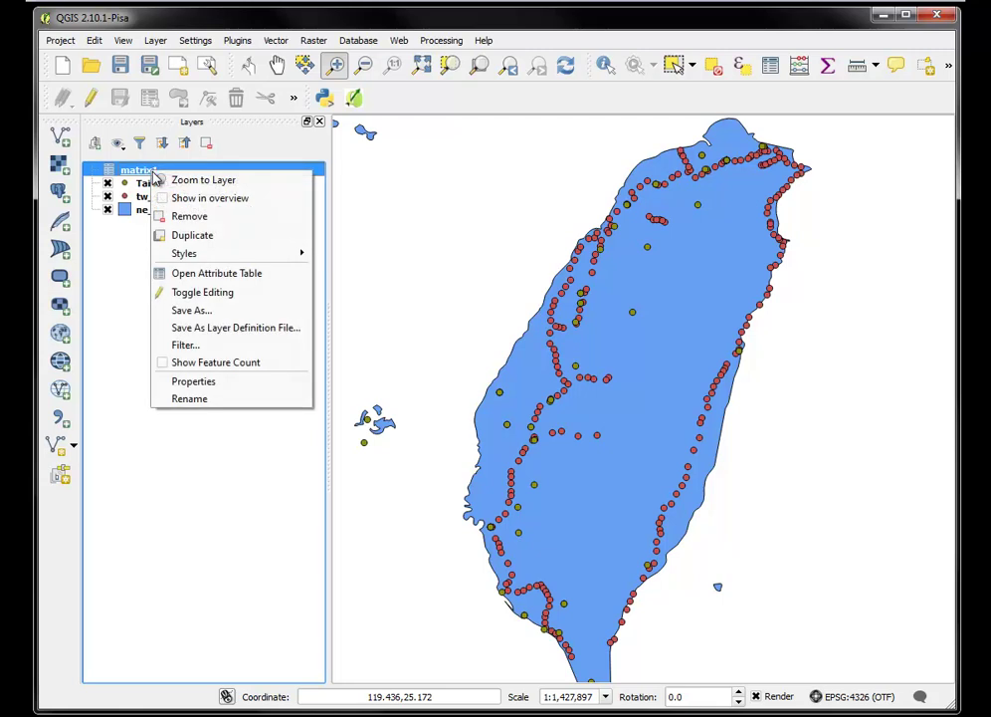
click(204, 382)
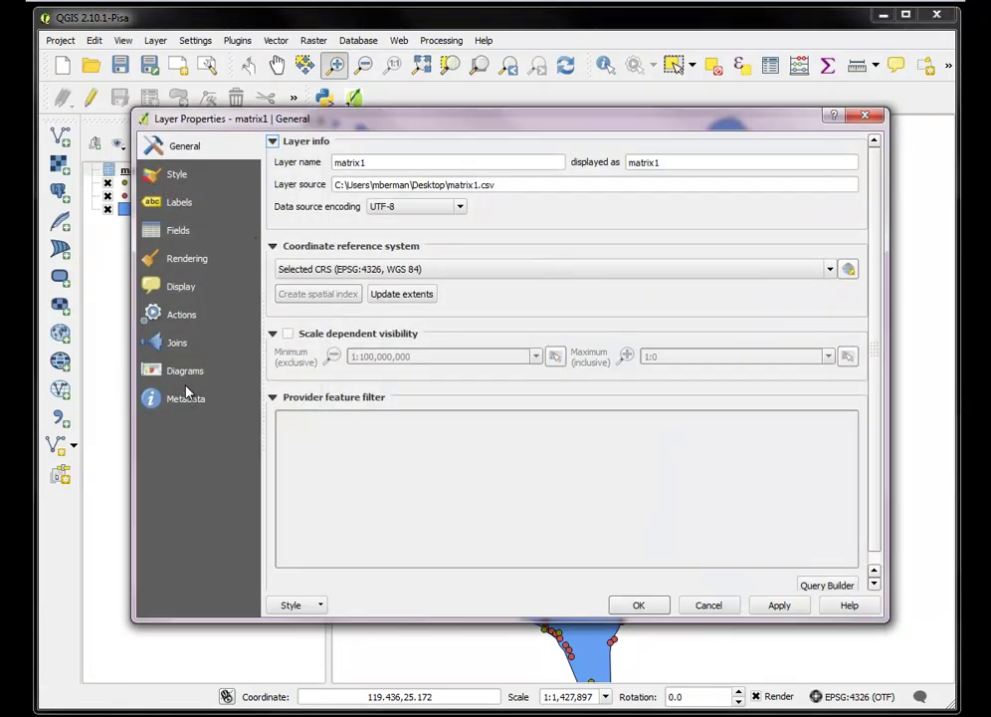
click(169, 342)
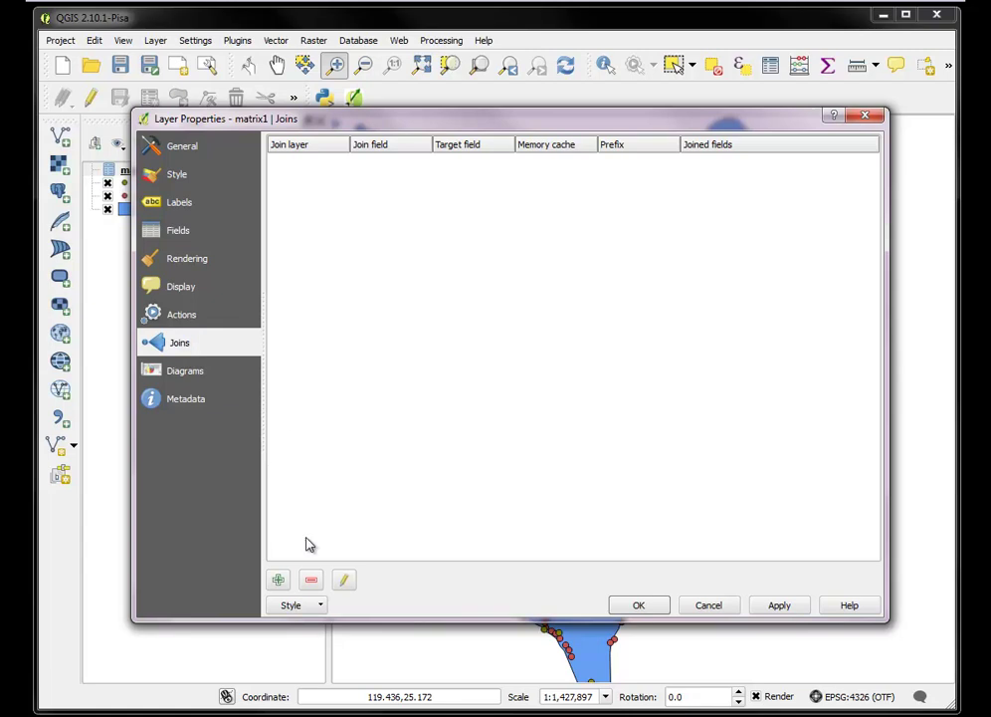
click(279, 580)
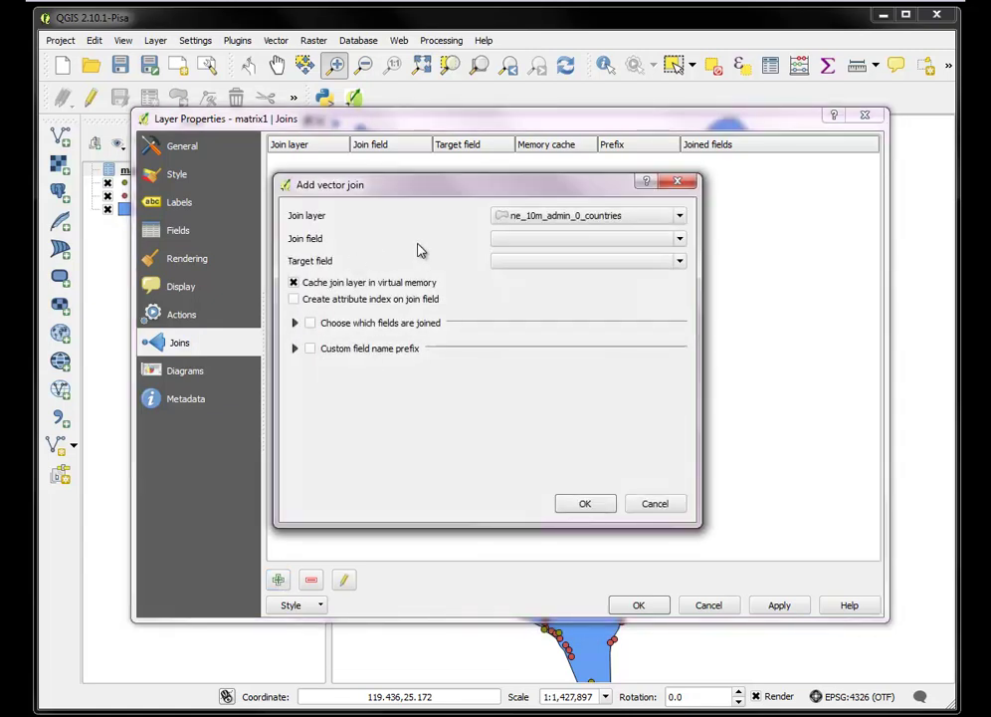
click(680, 219)
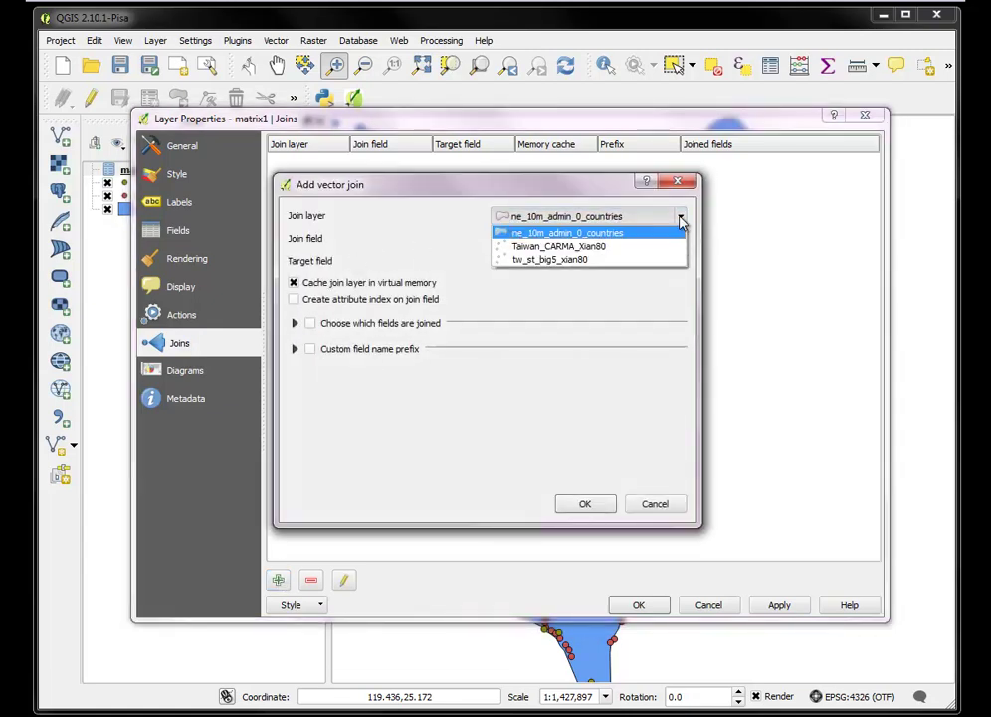
click(628, 246)
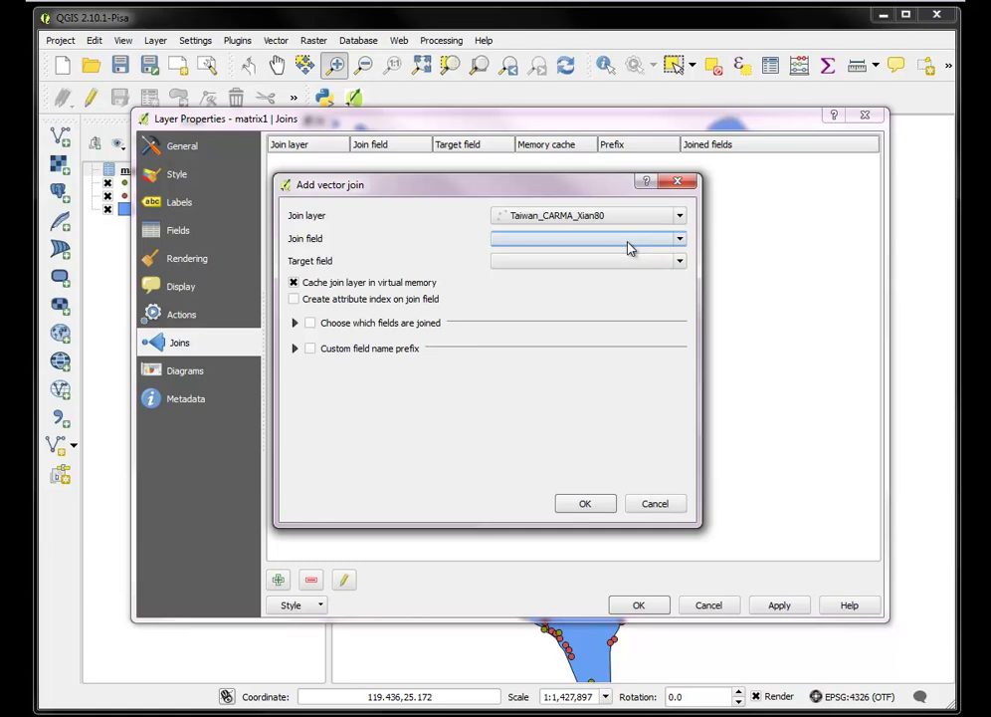
Match join field plant_id to target field InputID and apply the join.
click(681, 240)
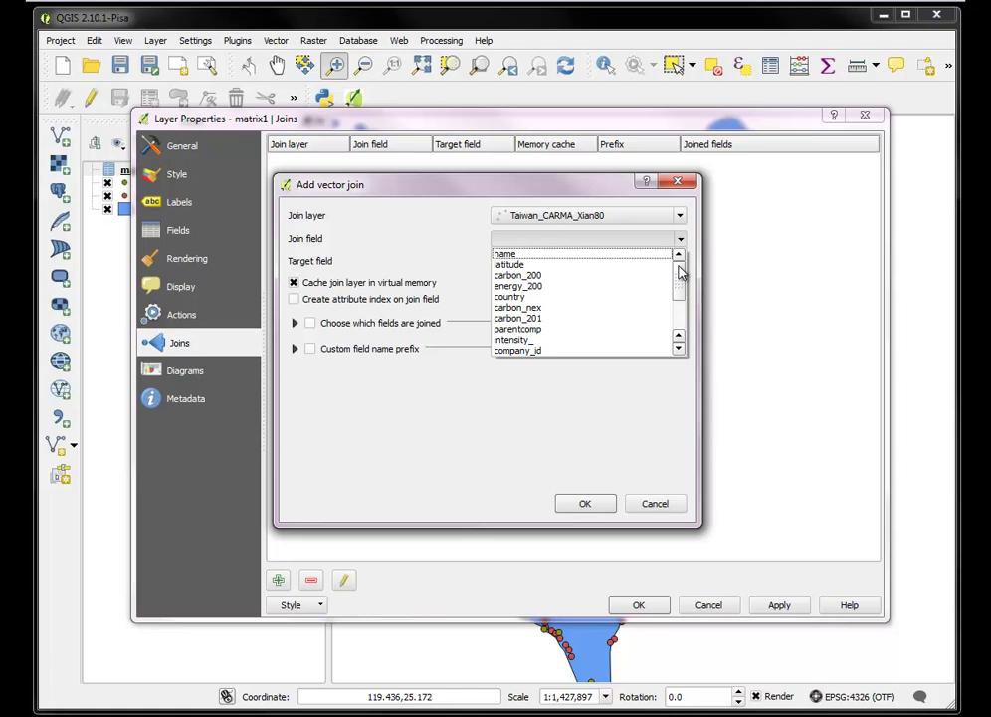
drag(681, 270, 678, 290)
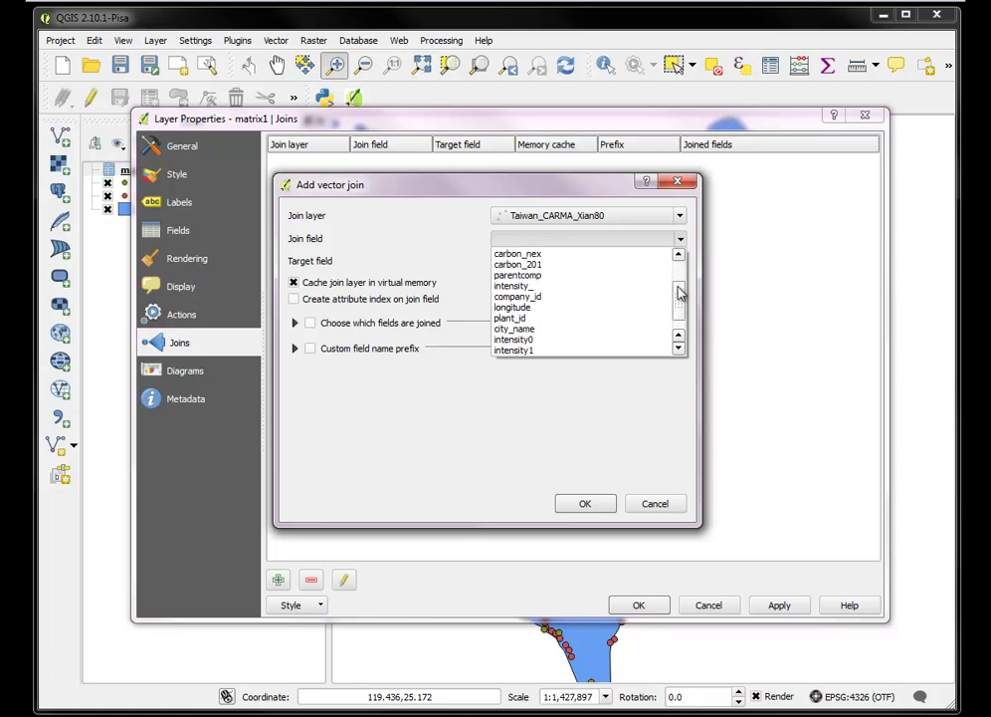
click(547, 319)
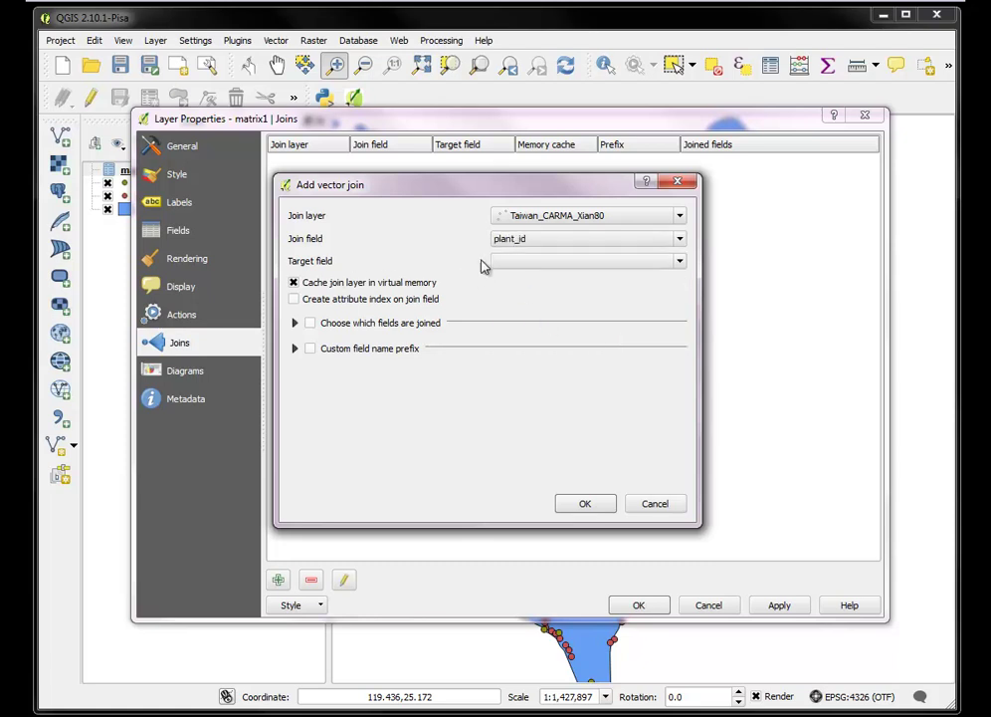
click(677, 265)
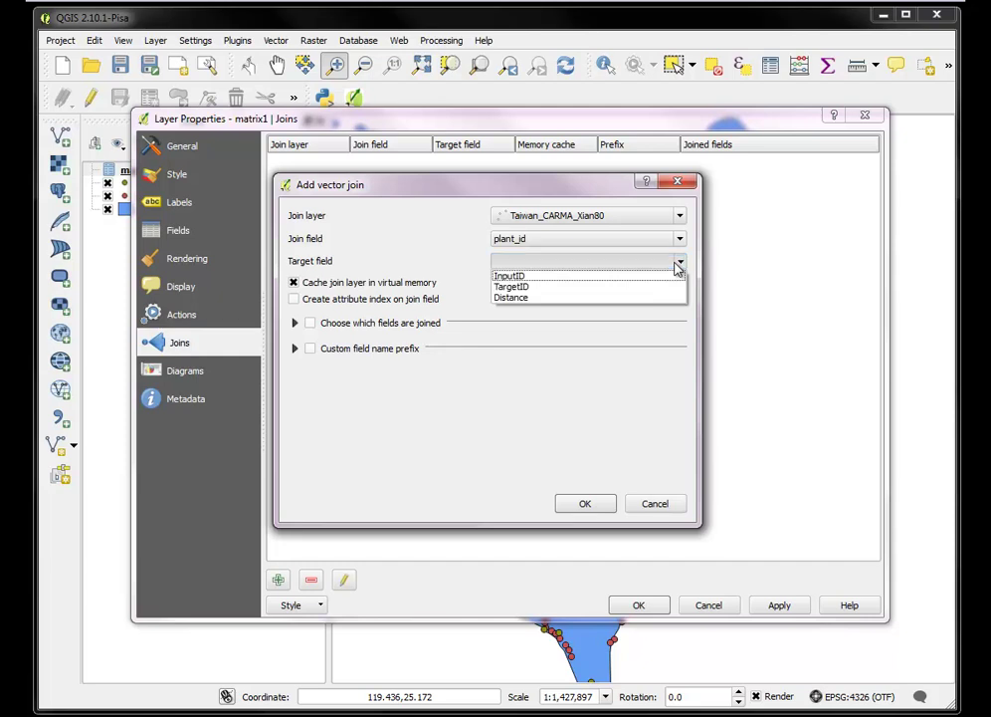
click(557, 278)
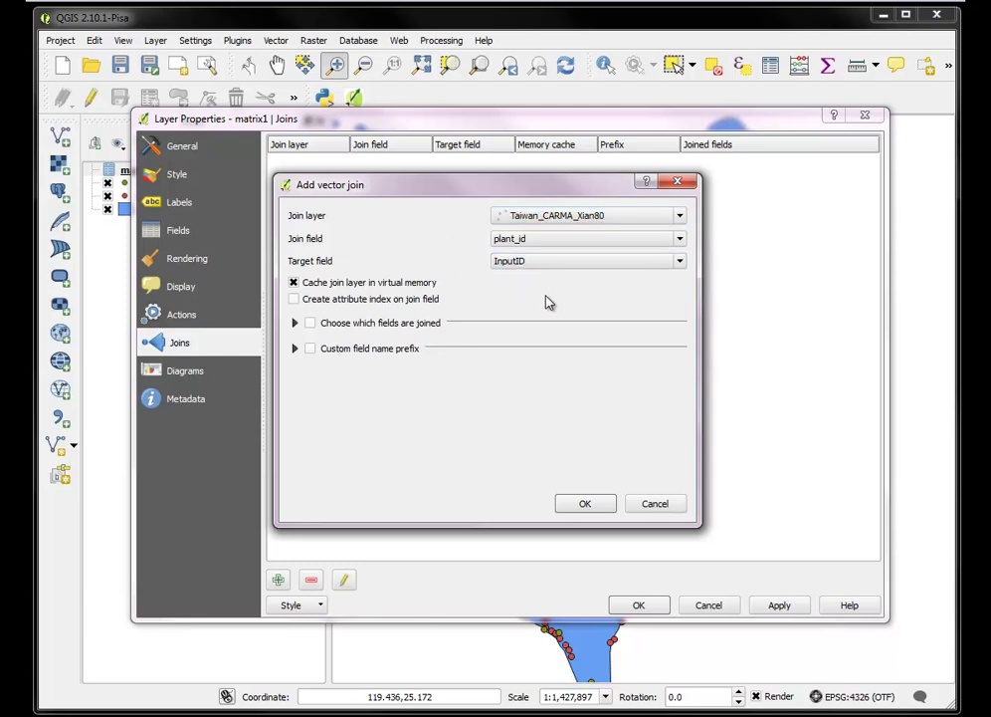
click(578, 506)
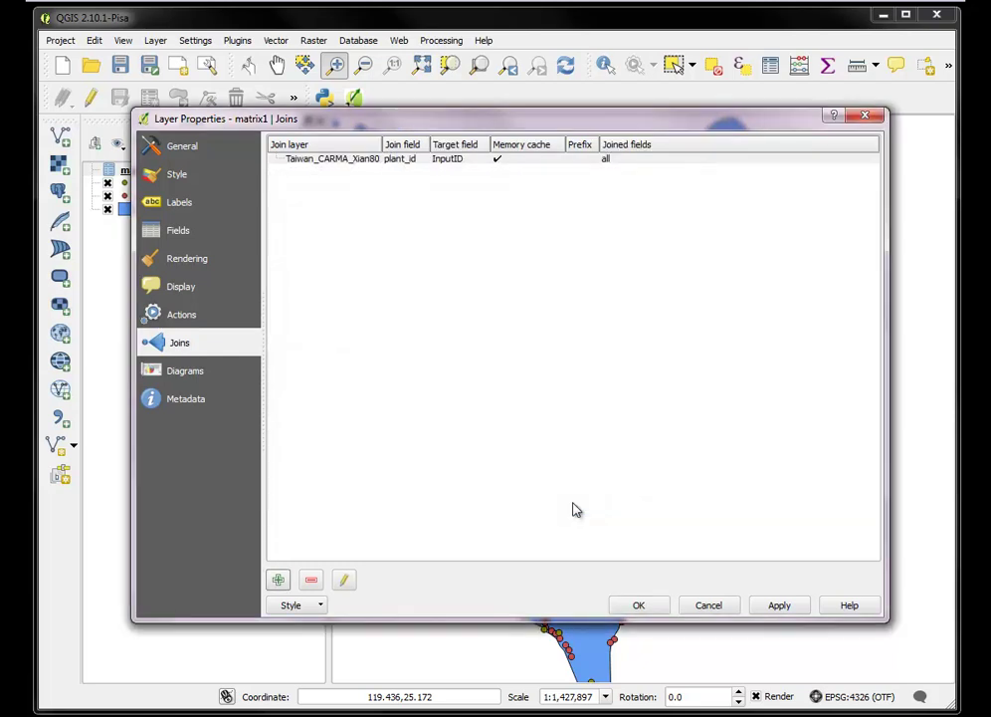
click(640, 605)
right_click(150, 176)
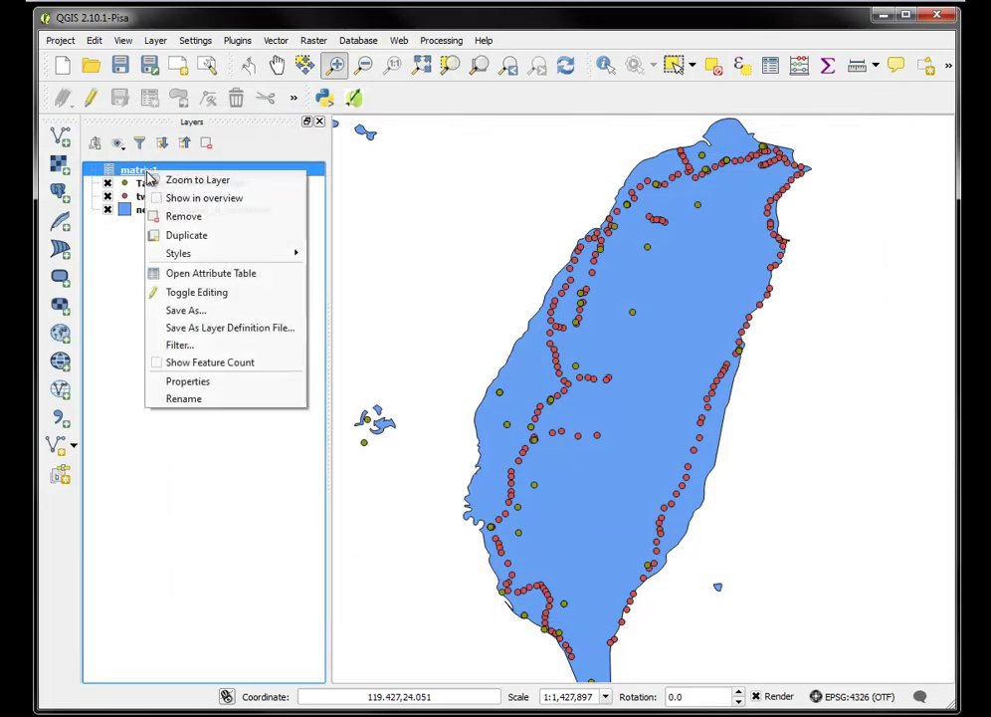
click(201, 269)
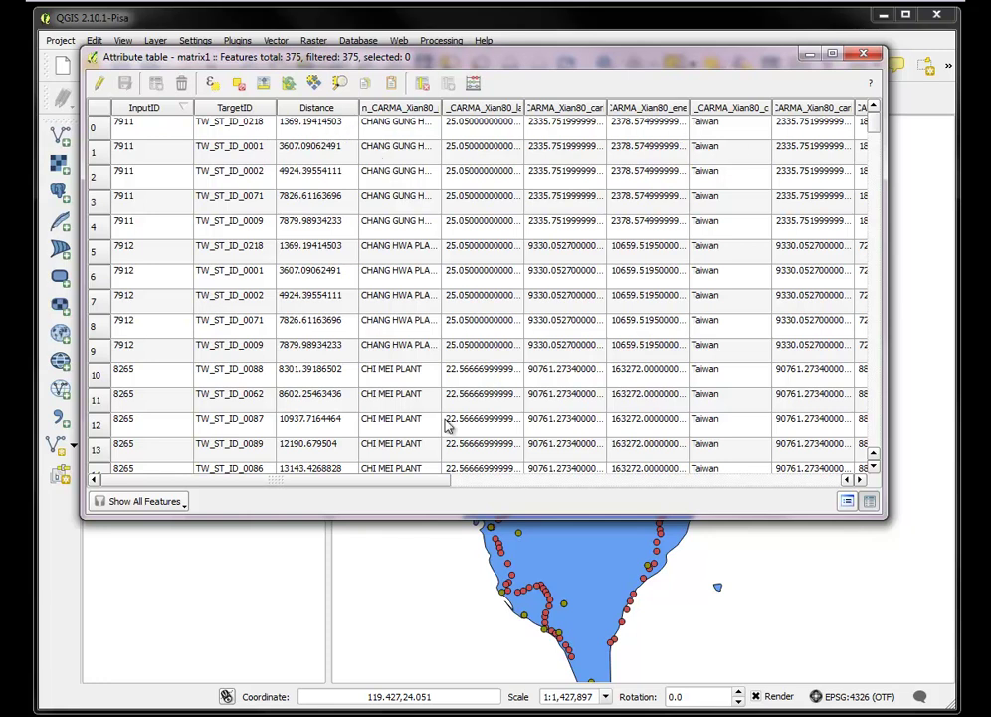
drag(327, 480, 410, 465)
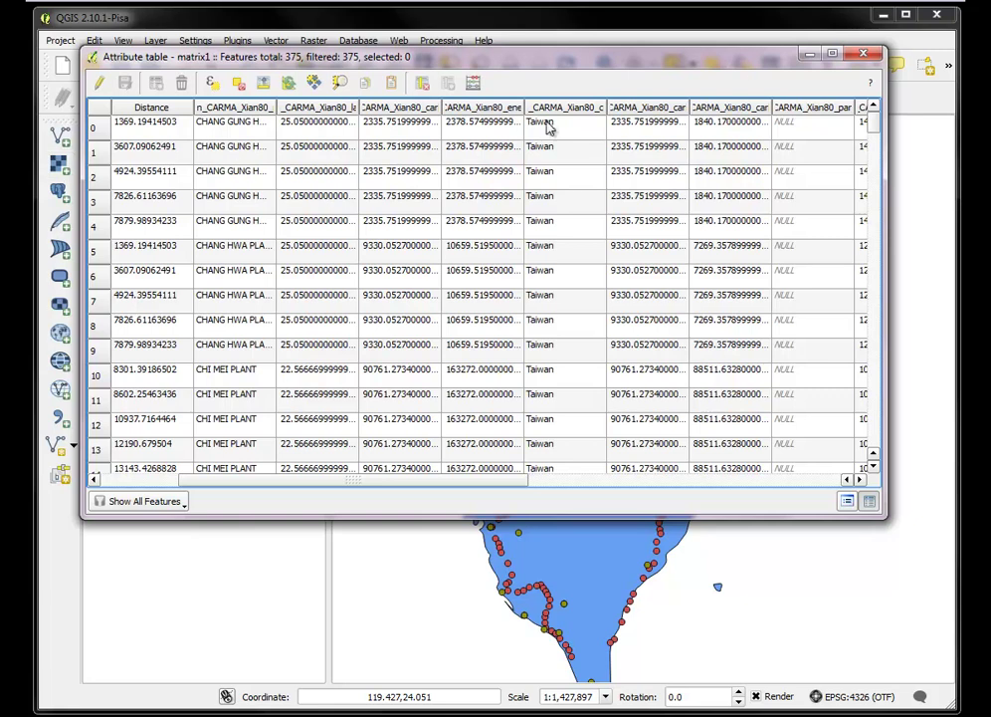
click(862, 54)
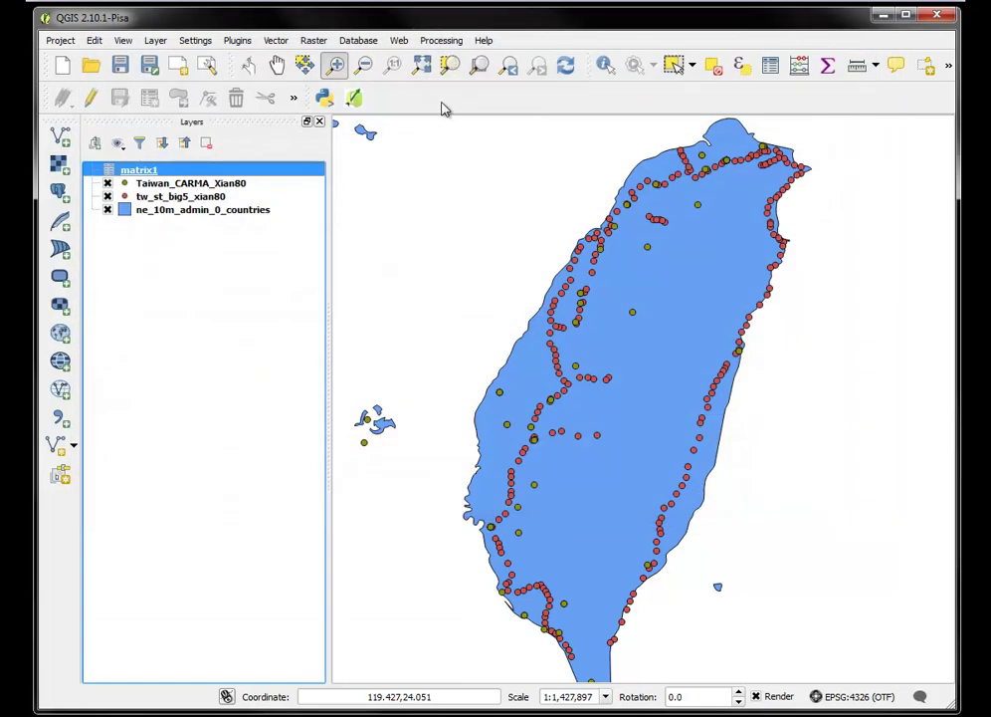
Export the matrix1 layer as CSV to Desktop/matrix2.csv and add it to the map.
right_click(149, 174)
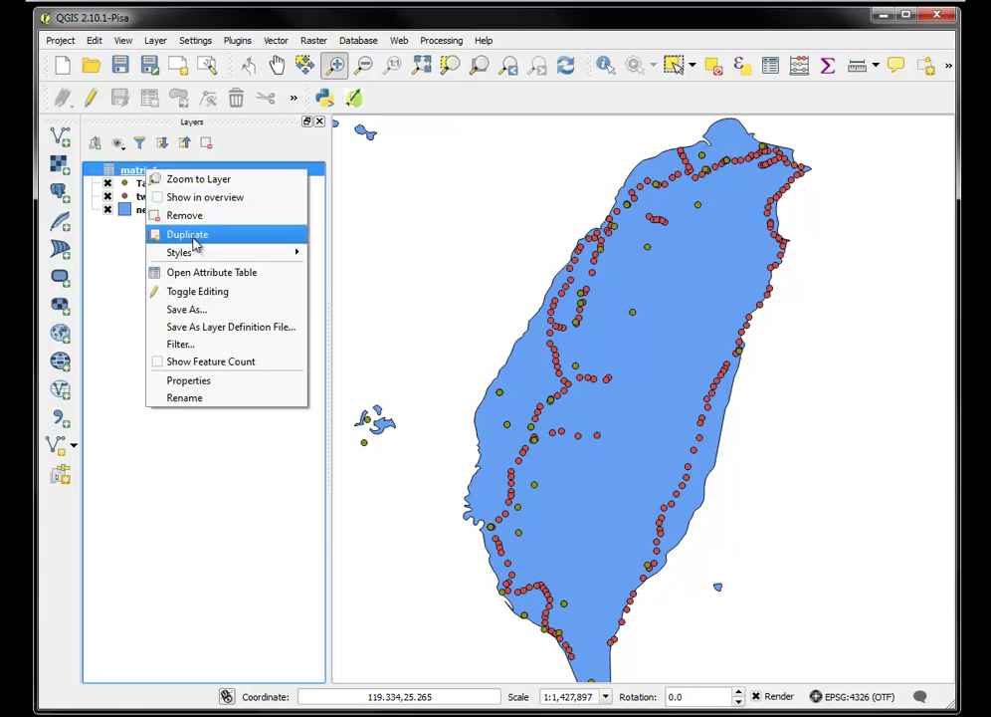
click(195, 310)
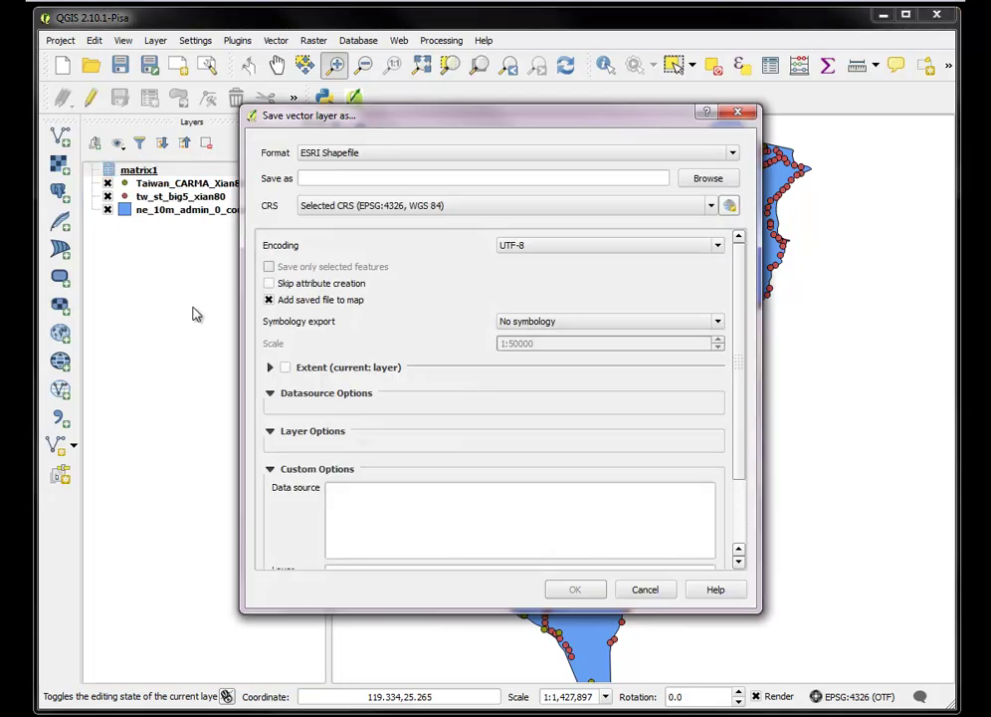
click(732, 155)
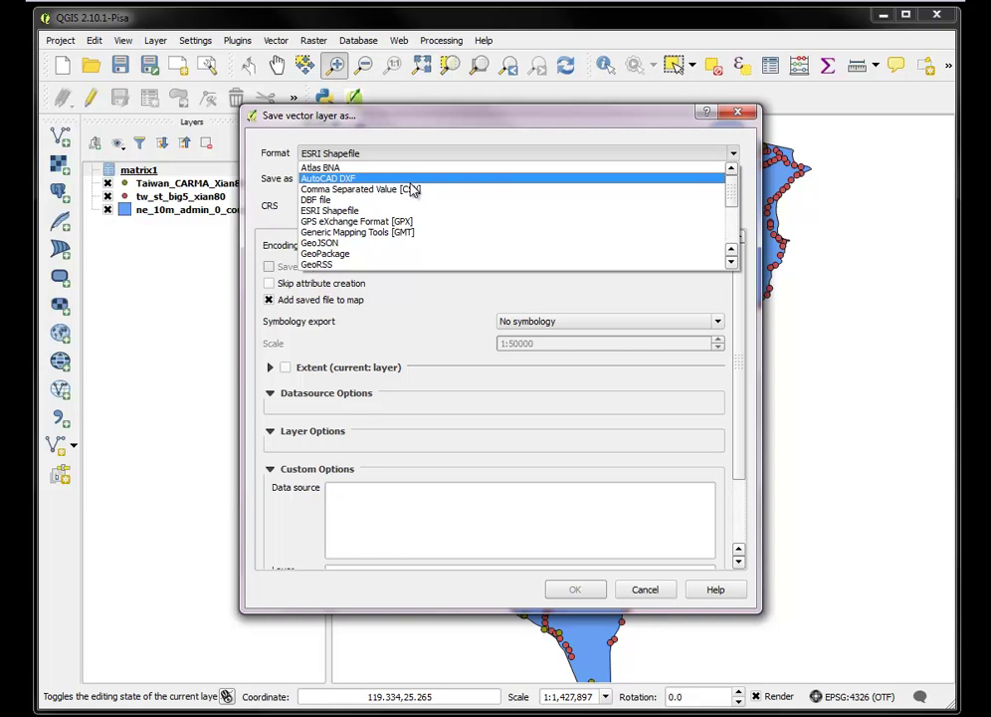
click(411, 189)
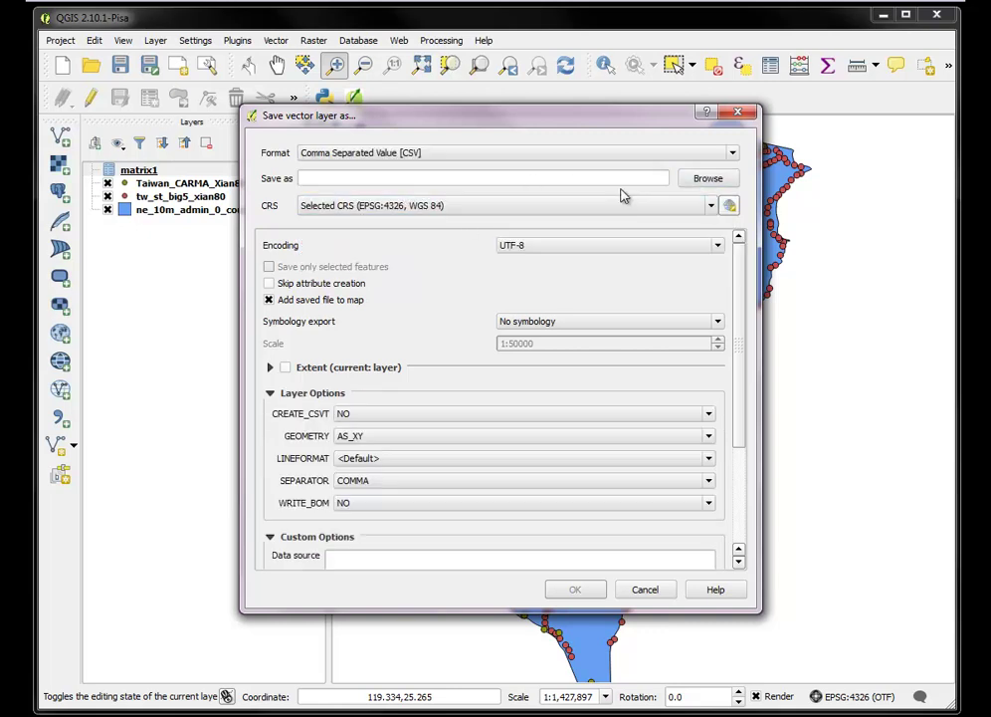
click(703, 183)
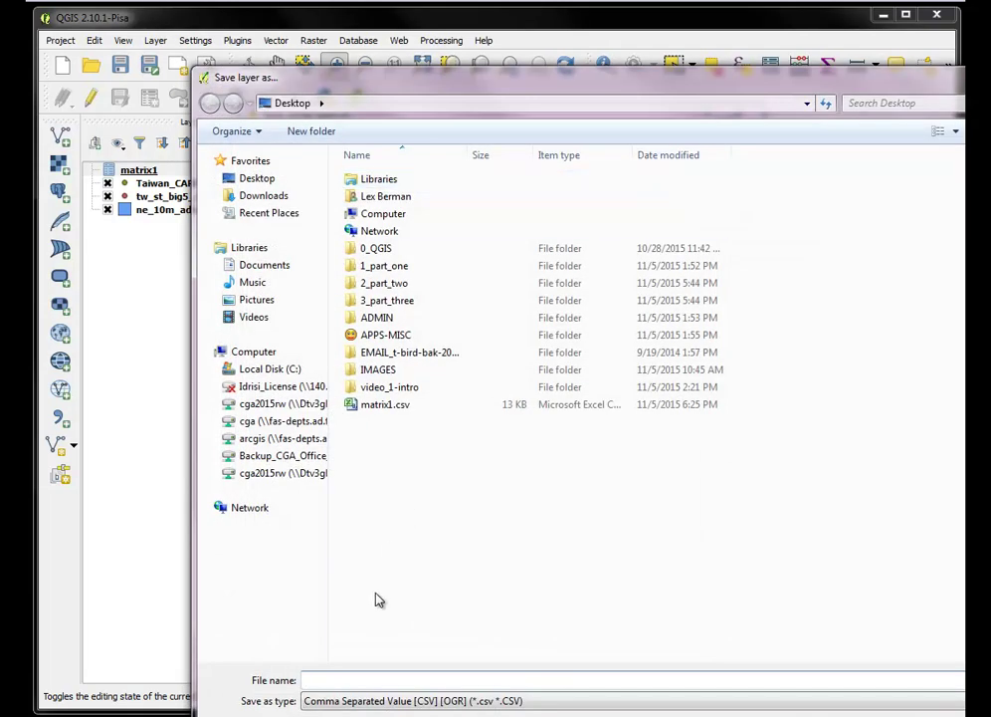
text(matrix2)
drag(707, 79, 612, 29)
click(777, 689)
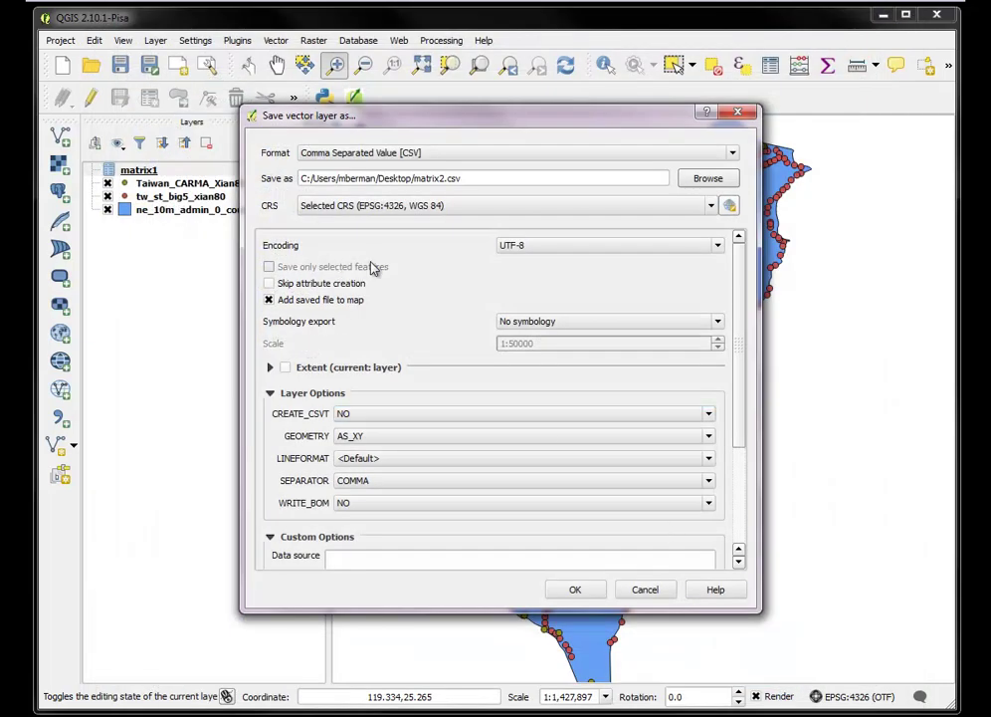
click(594, 591)
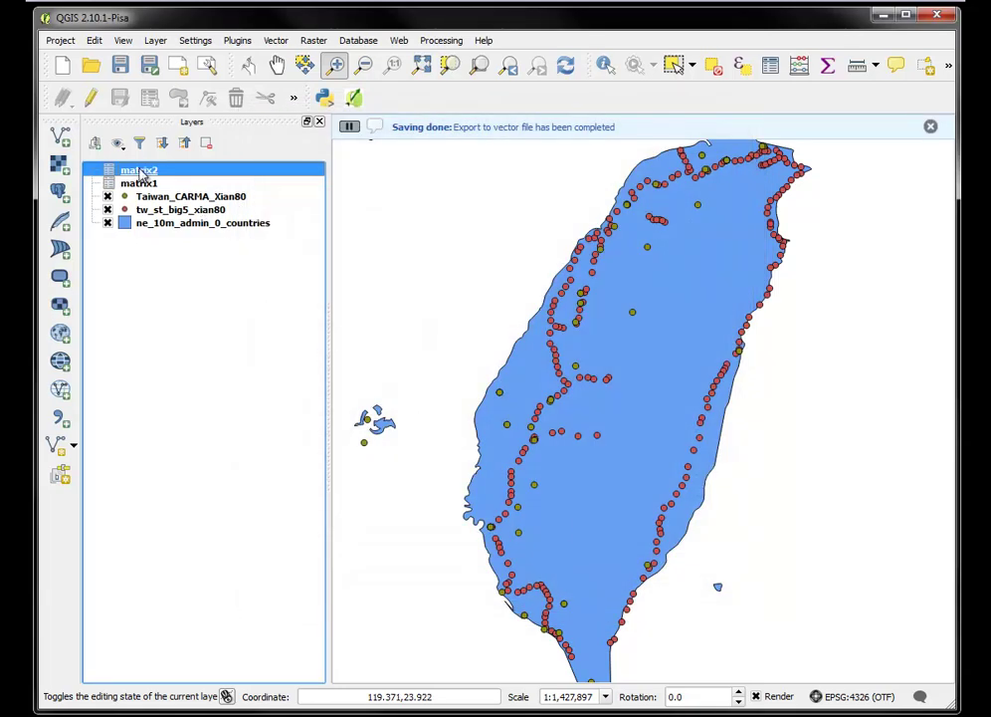
right_click(144, 174)
click(169, 269)
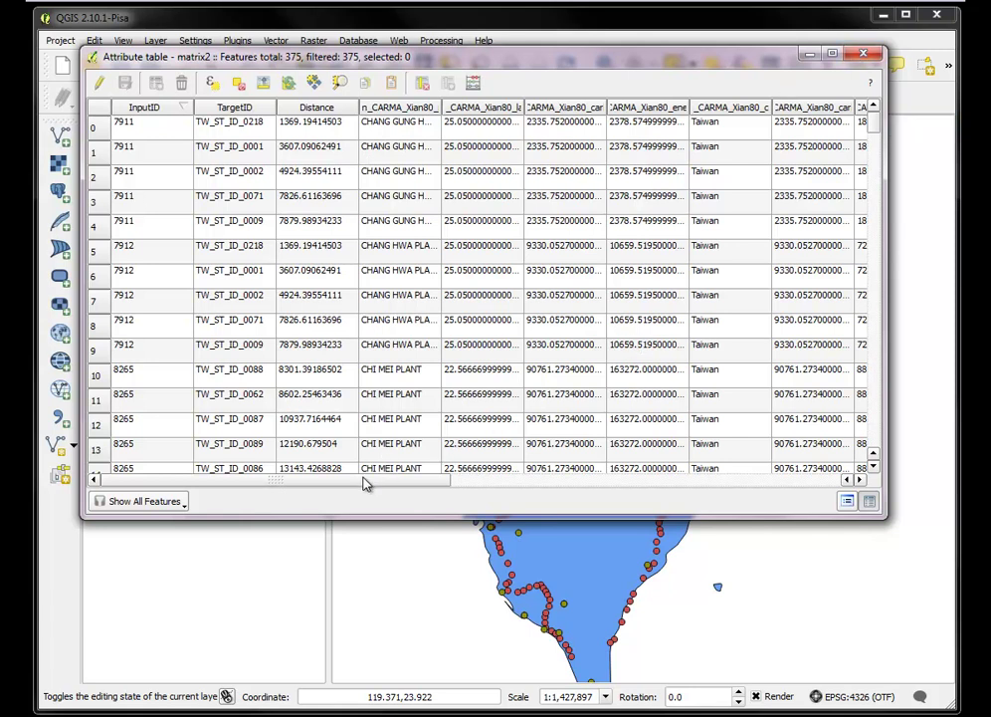
drag(363, 483, 716, 484)
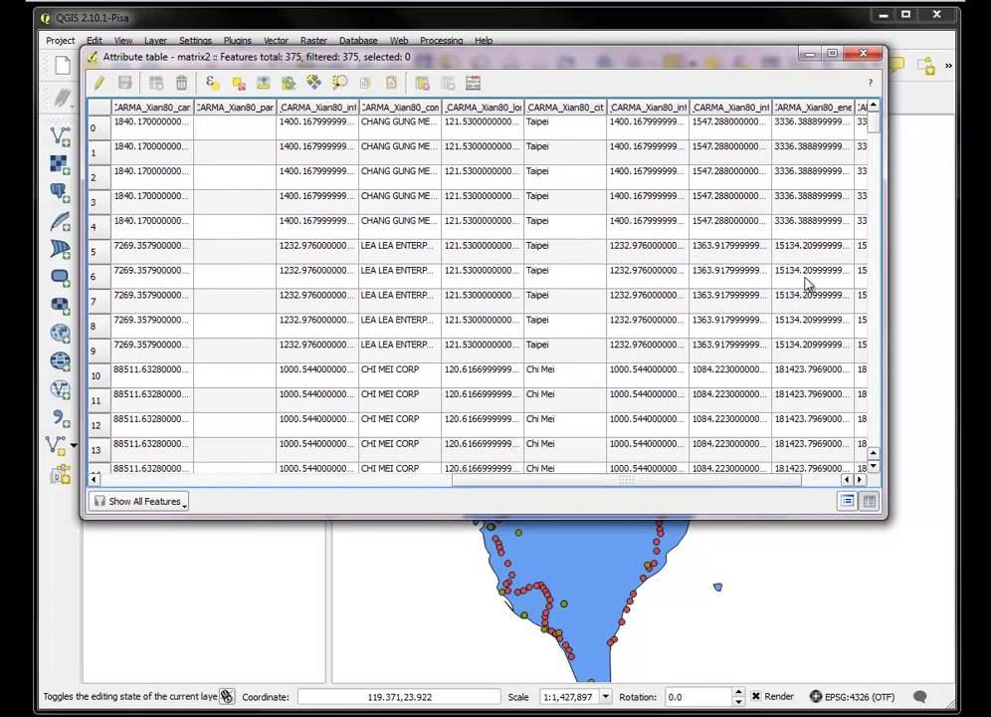
click(864, 55)
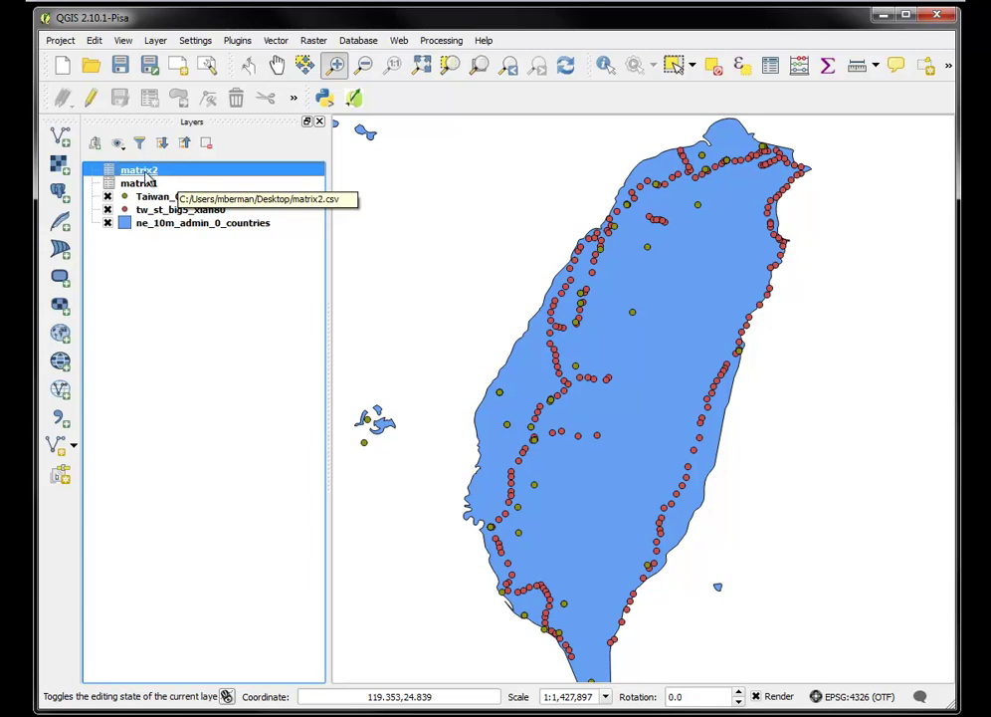
Remove the matrix2 table layer from the project.
right_click(144, 175)
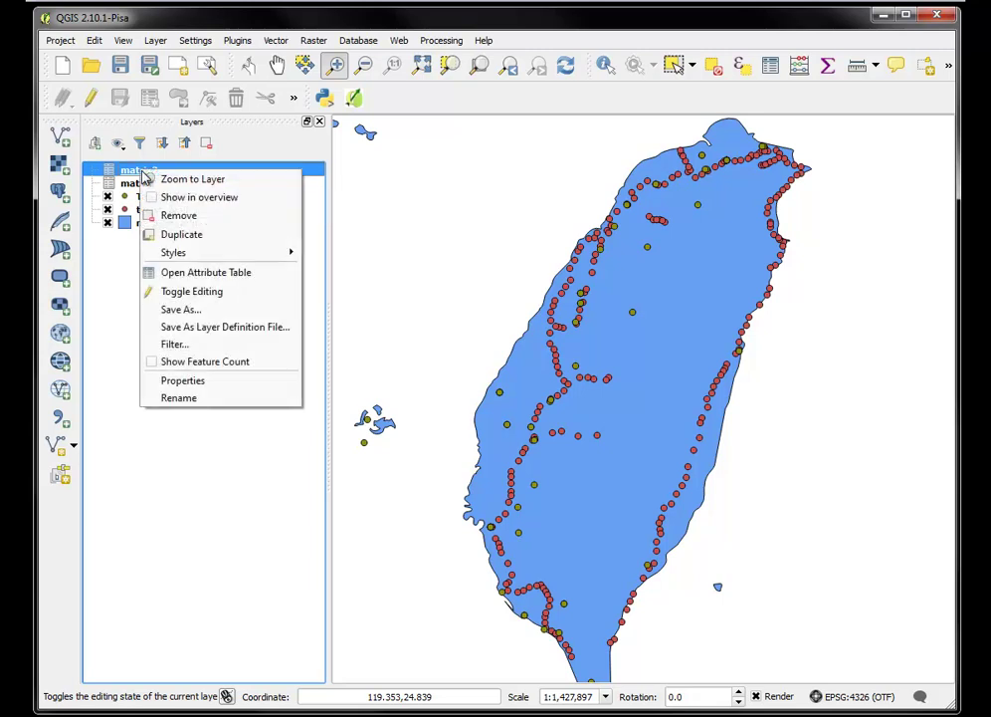
click(171, 215)
click(460, 385)
Pick Desktop/matrix2.csv as the source file for a new delimited text layer.
click(60, 418)
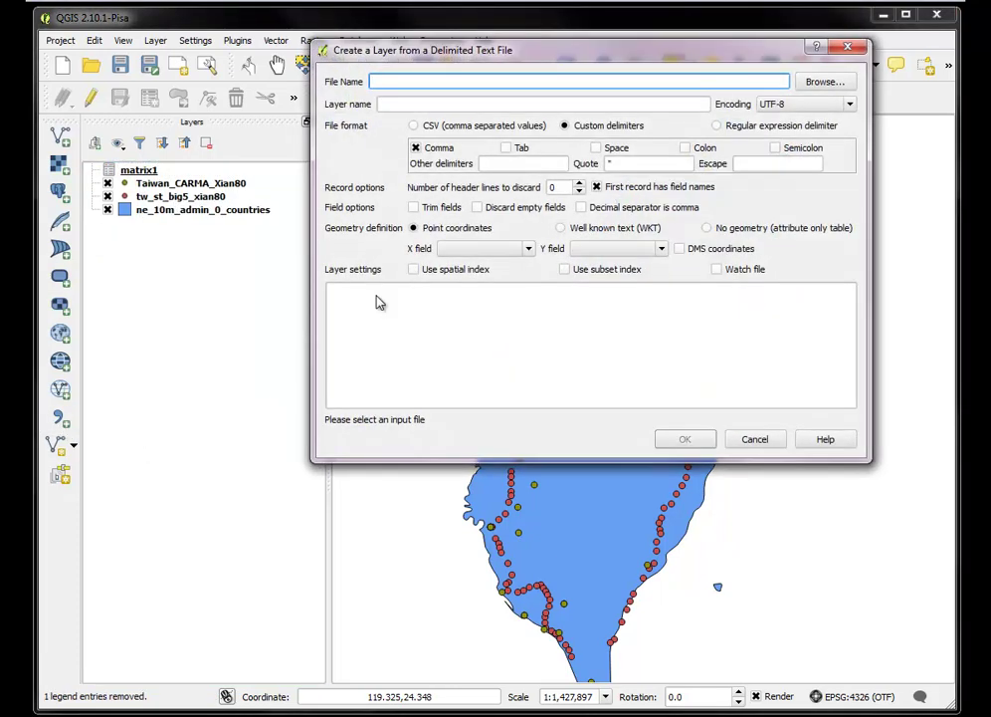
click(824, 82)
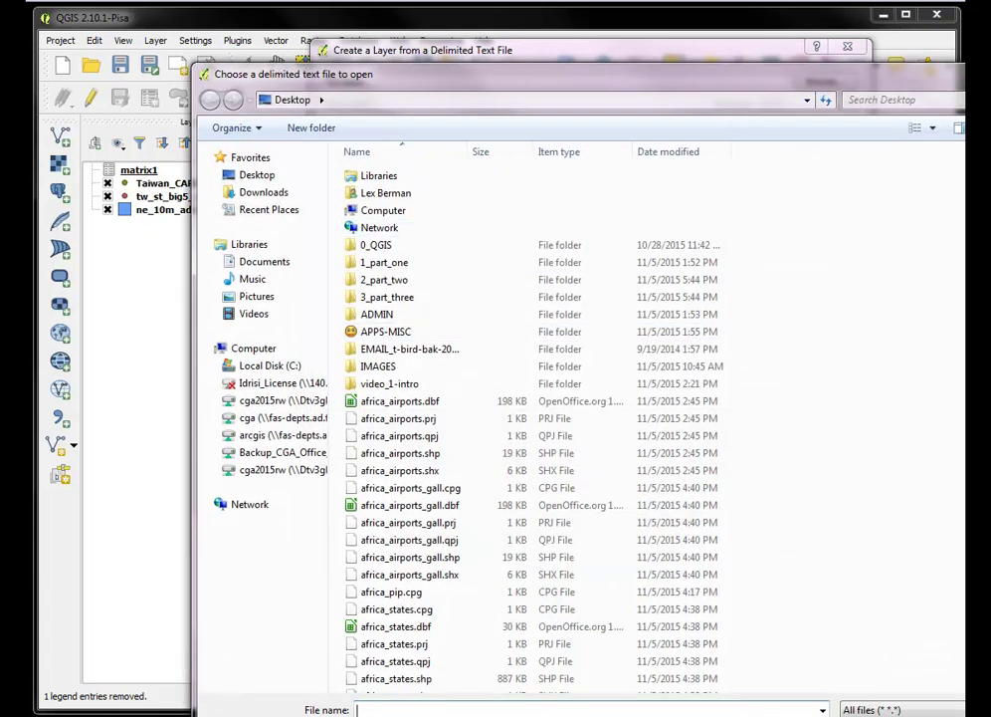
drag(864, 80, 785, 29)
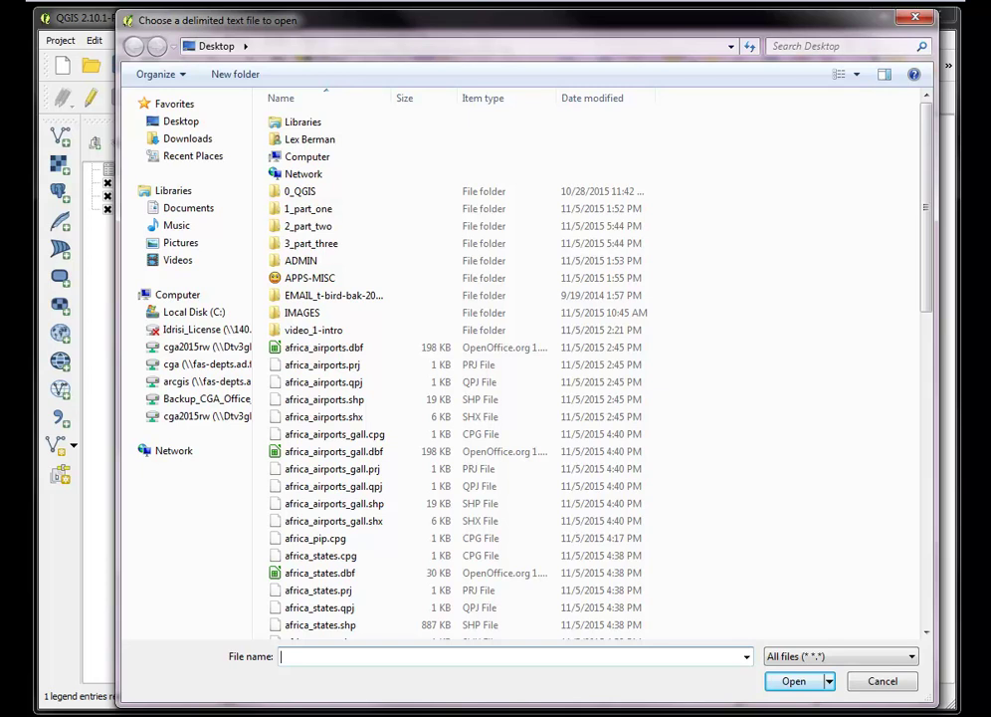
drag(926, 214, 931, 497)
click(299, 277)
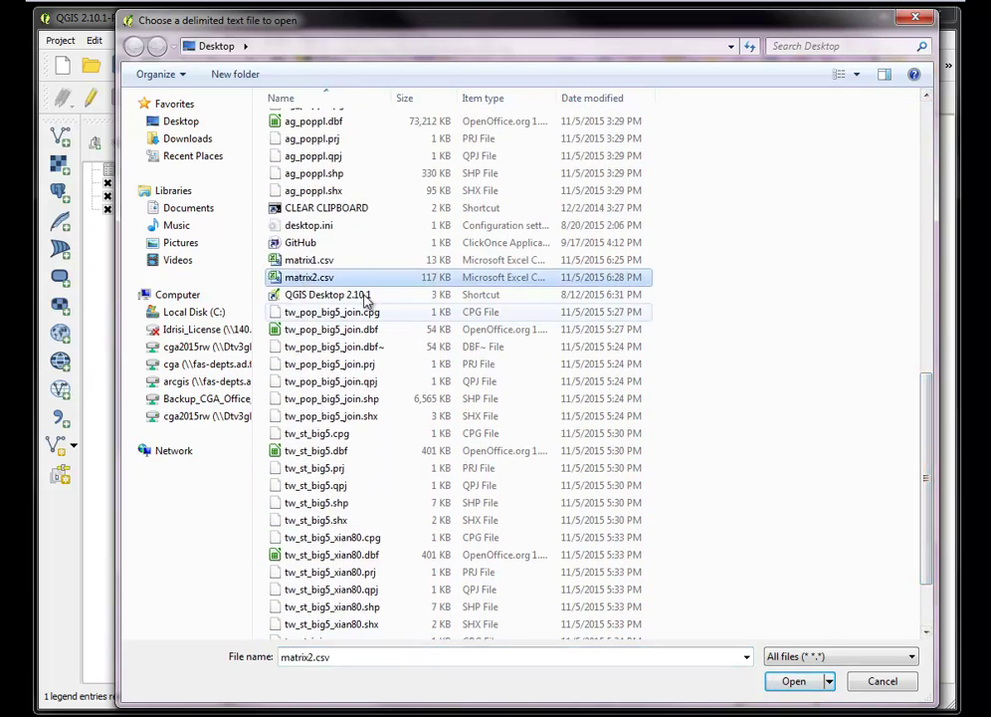
Load matrix2.csv into the import settings with comma as the only delimiter.
click(793, 682)
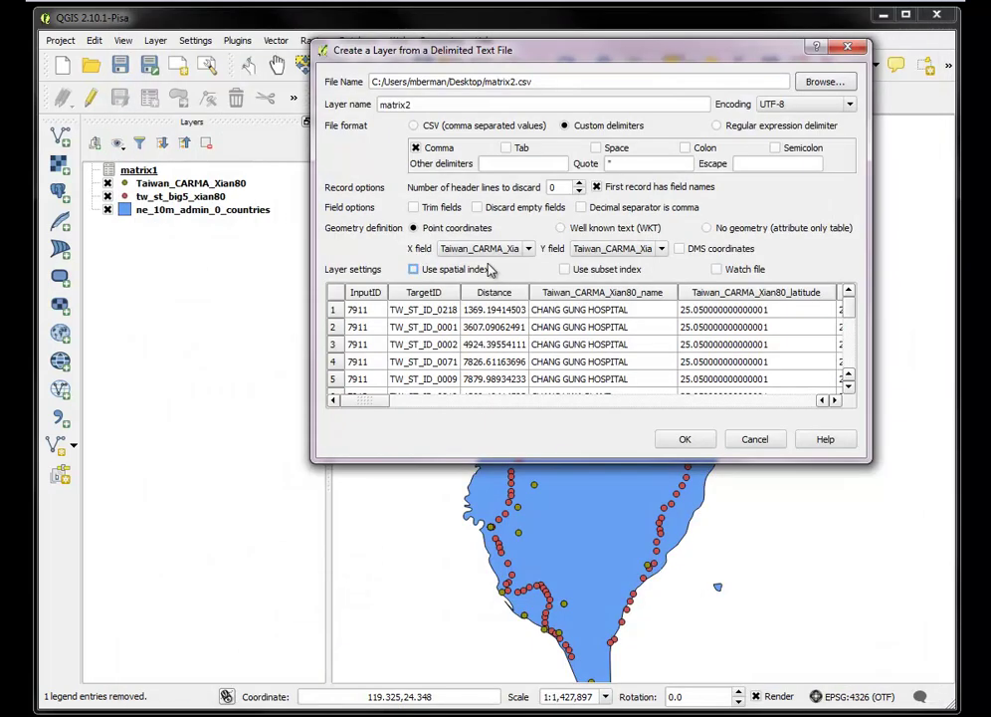
drag(572, 58, 461, 132)
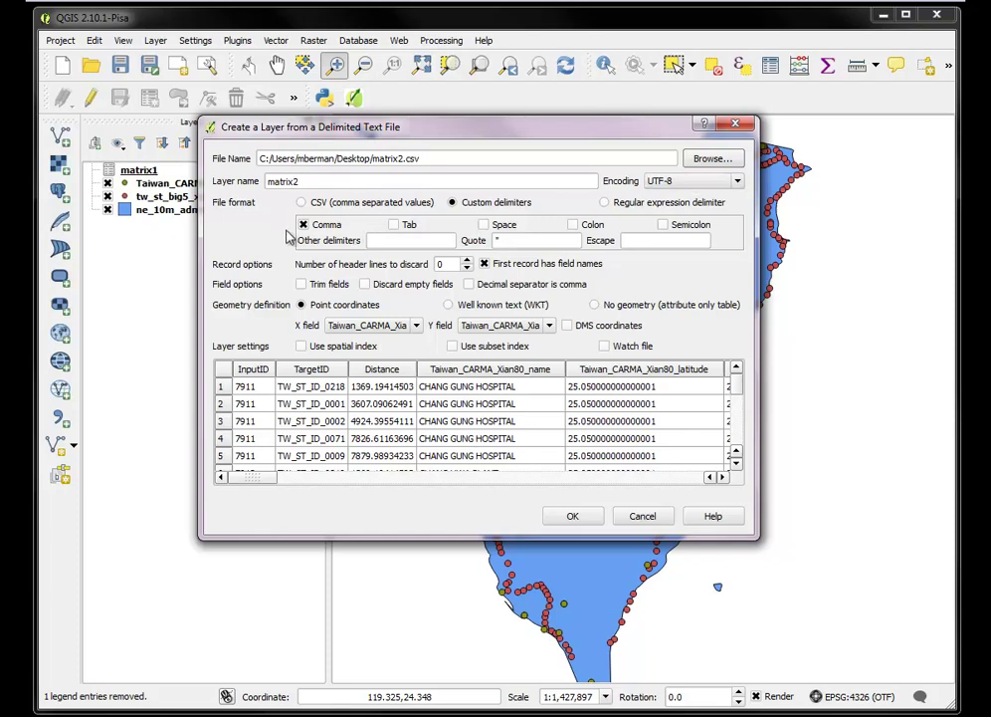
click(394, 225)
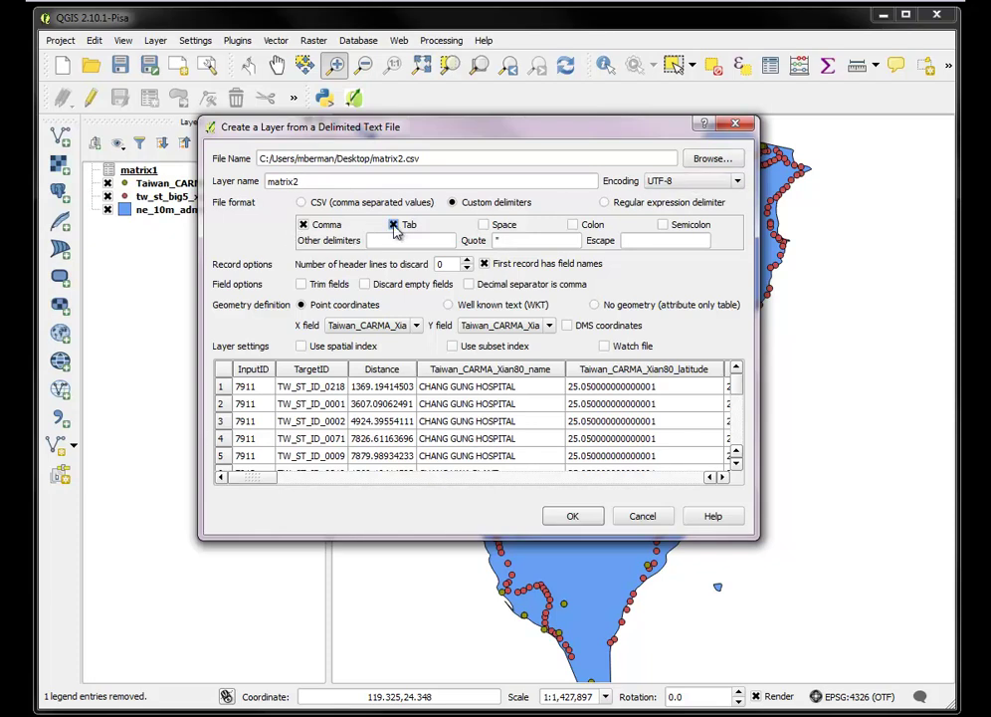
click(308, 227)
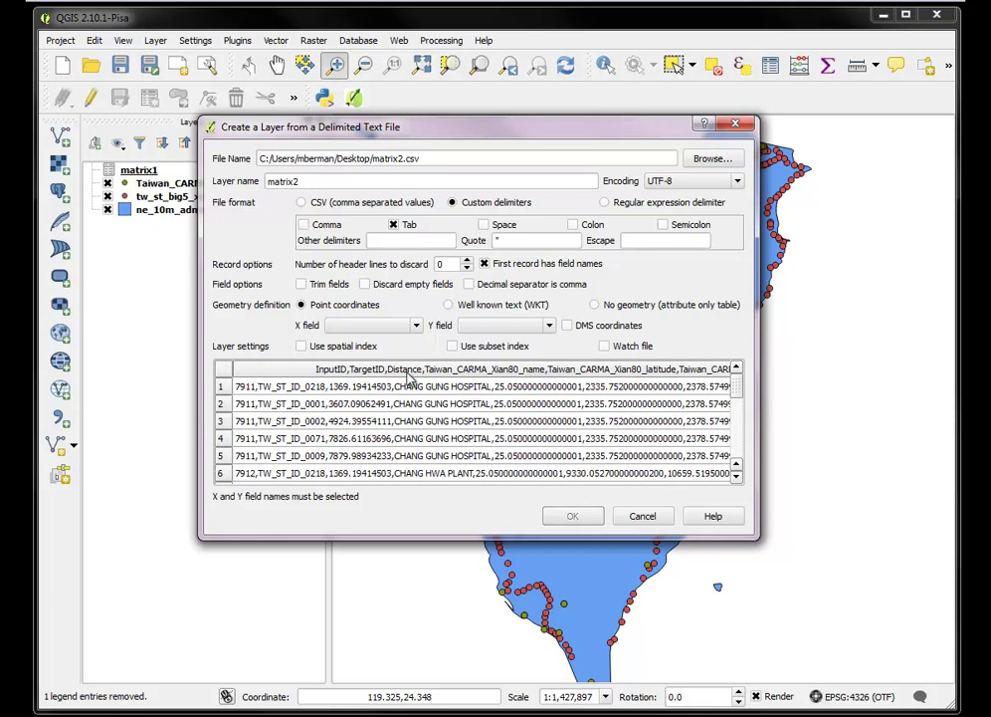
click(303, 225)
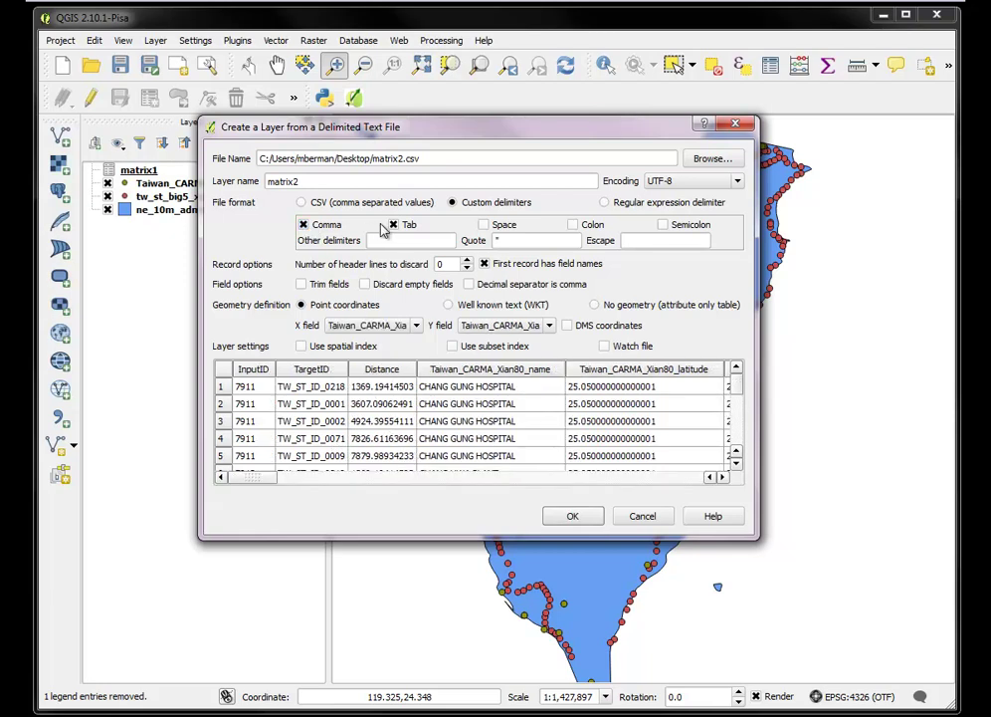
click(394, 226)
drag(250, 480, 348, 478)
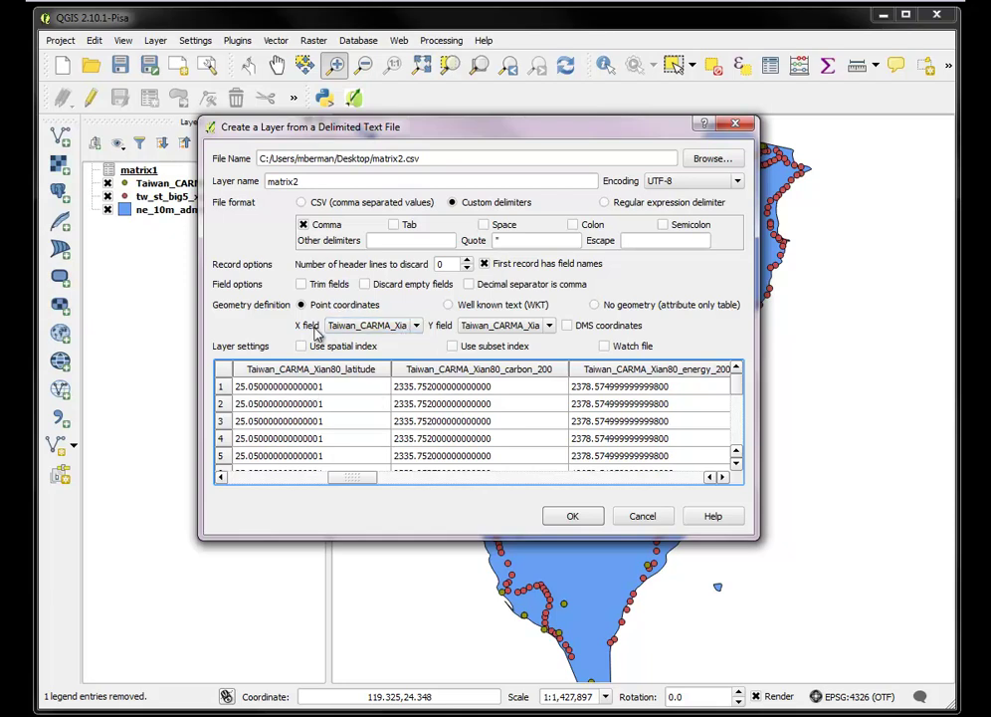
Use longitude for X and latitude for Y, then add the layer in WGS 84.
click(408, 326)
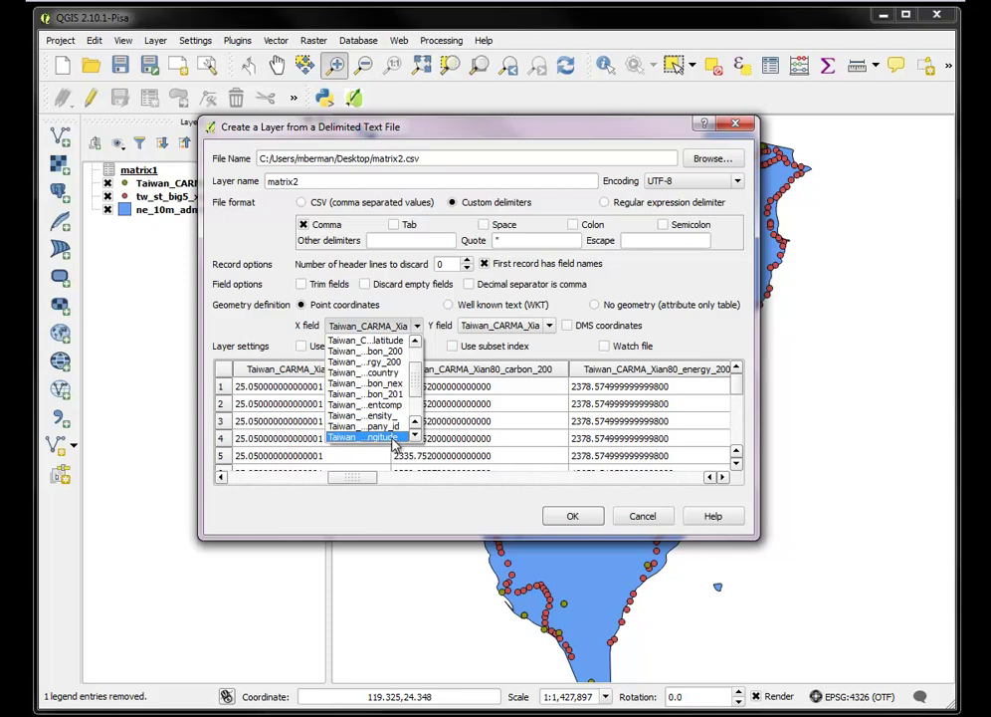
click(401, 438)
click(548, 332)
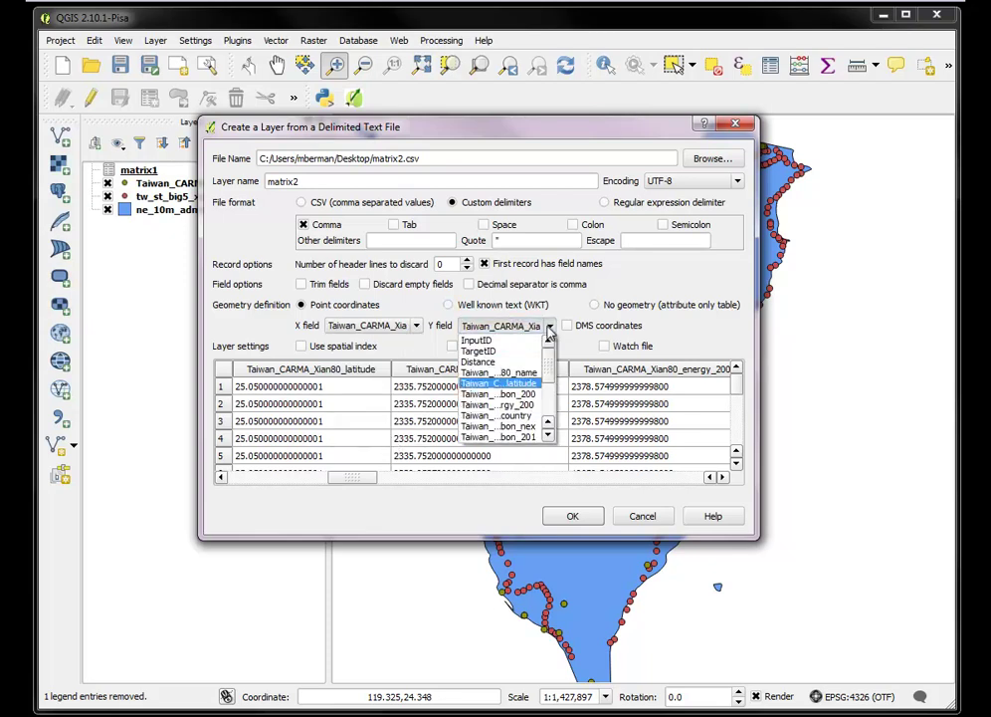
click(514, 381)
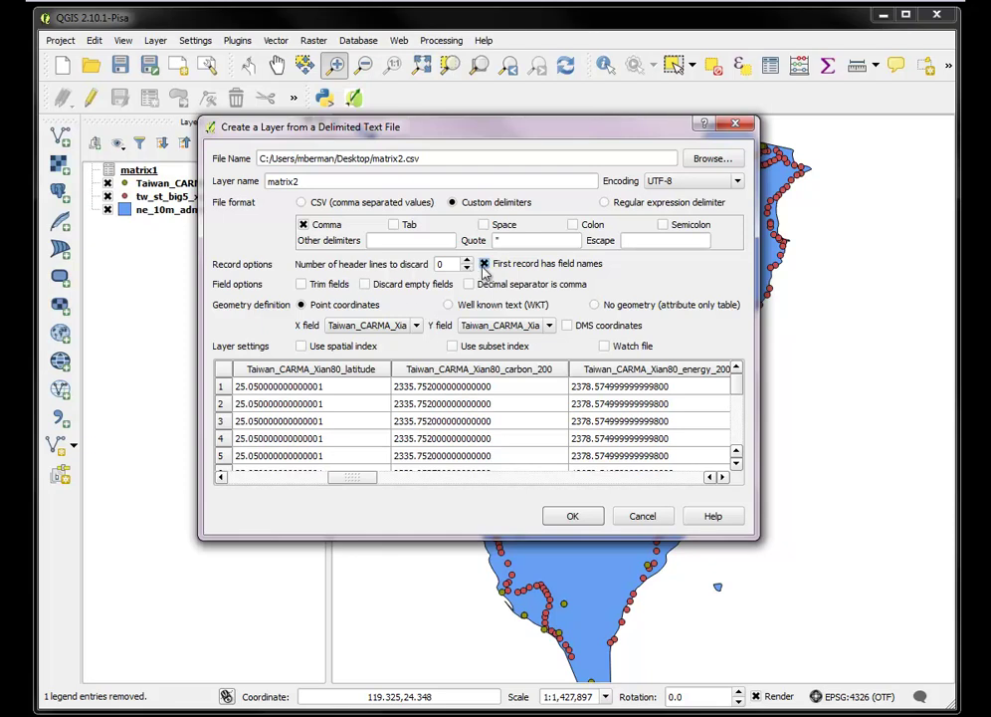
click(569, 517)
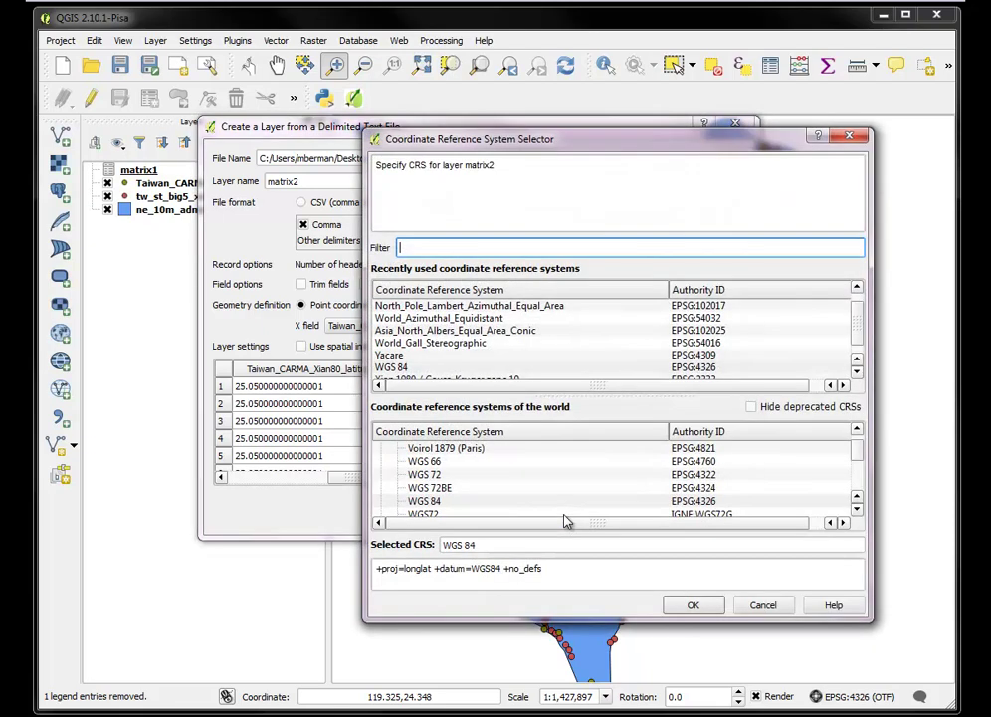
click(692, 606)
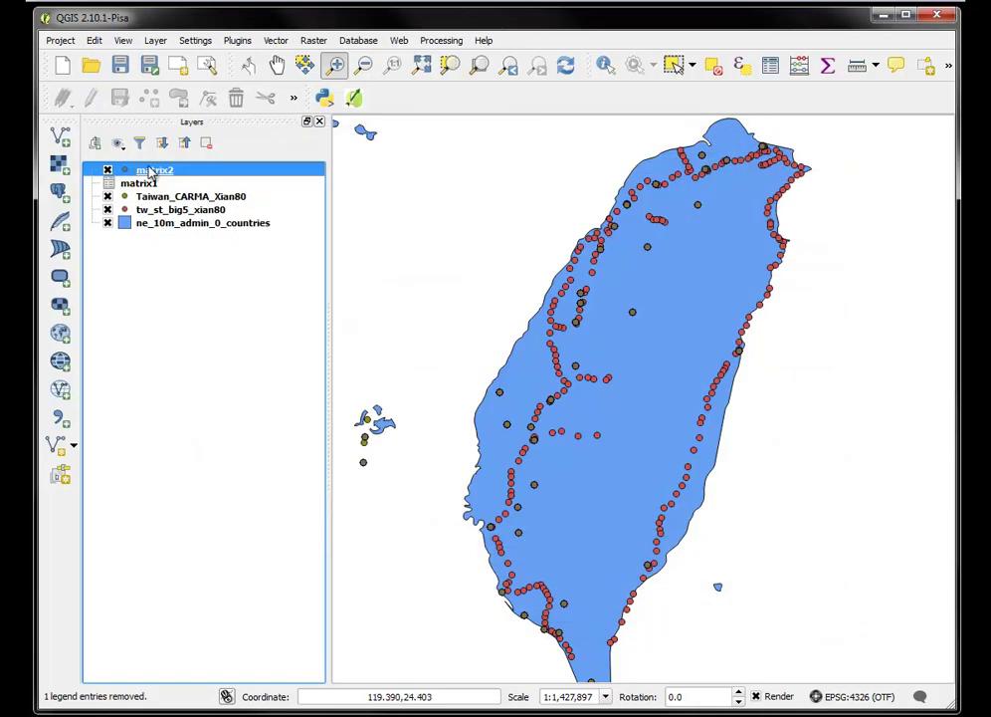
Hide the railway station points and check matrix2's attribute table of 375 features.
click(107, 210)
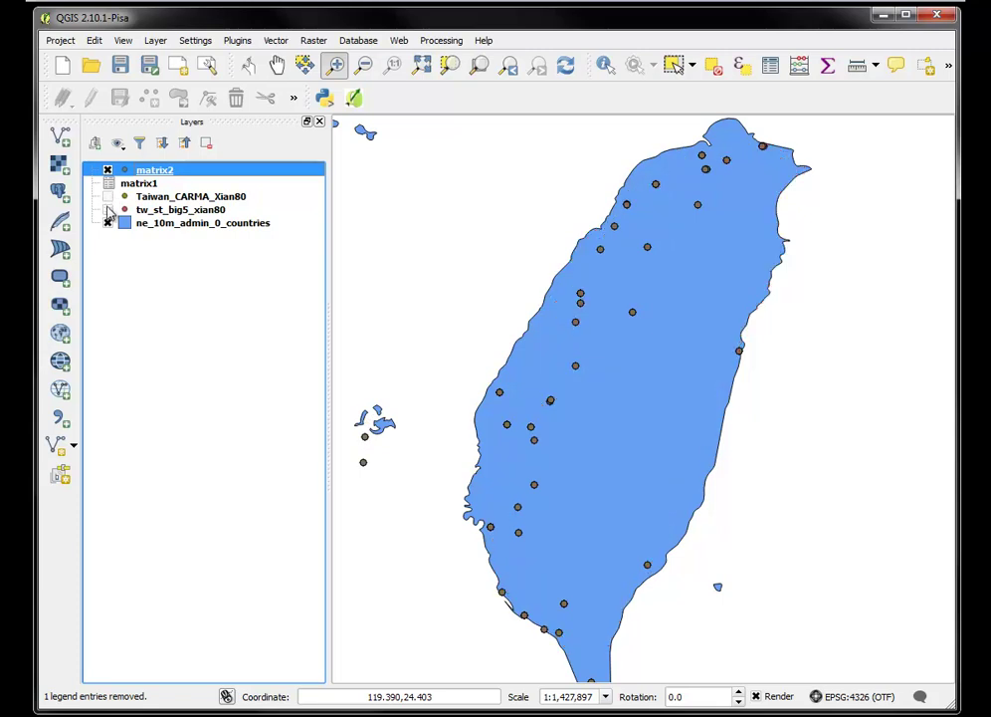
right_click(160, 175)
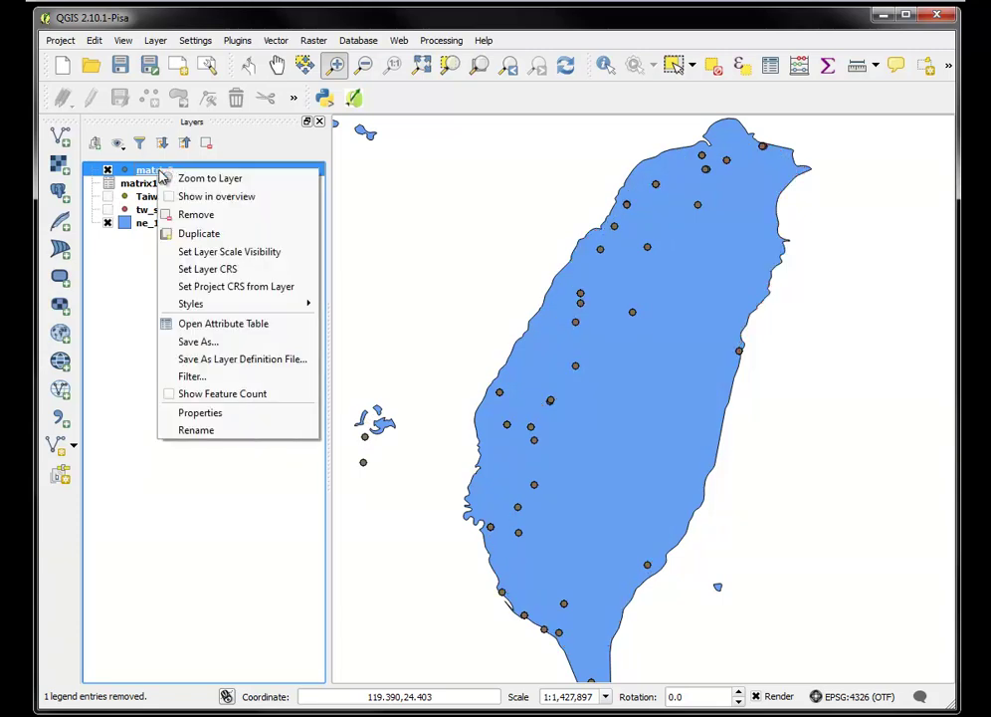
click(242, 326)
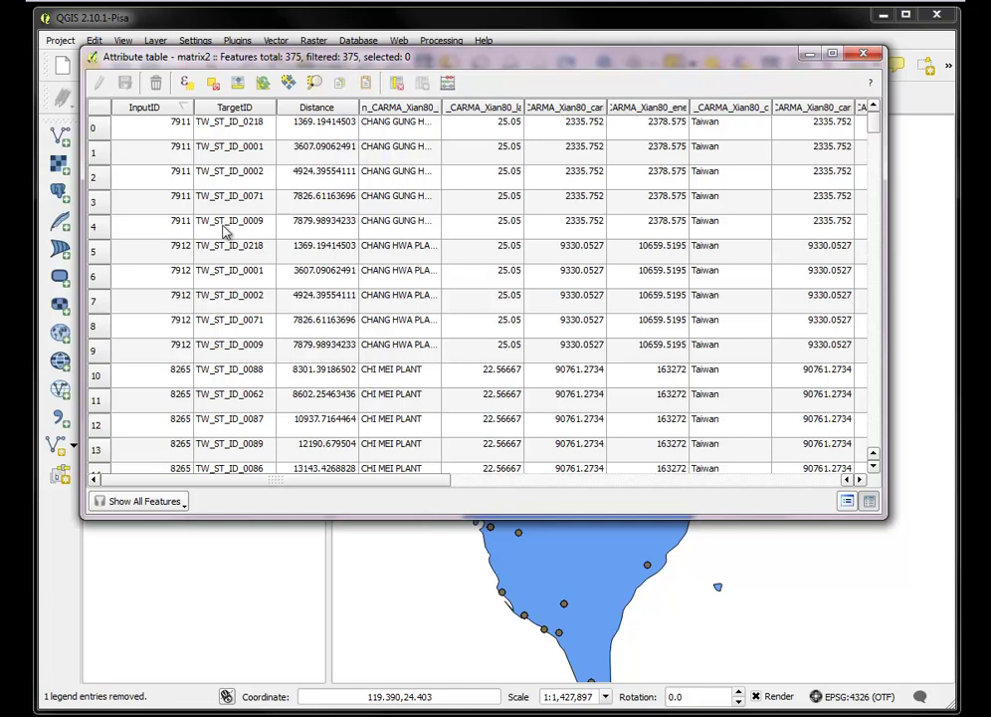
click(862, 56)
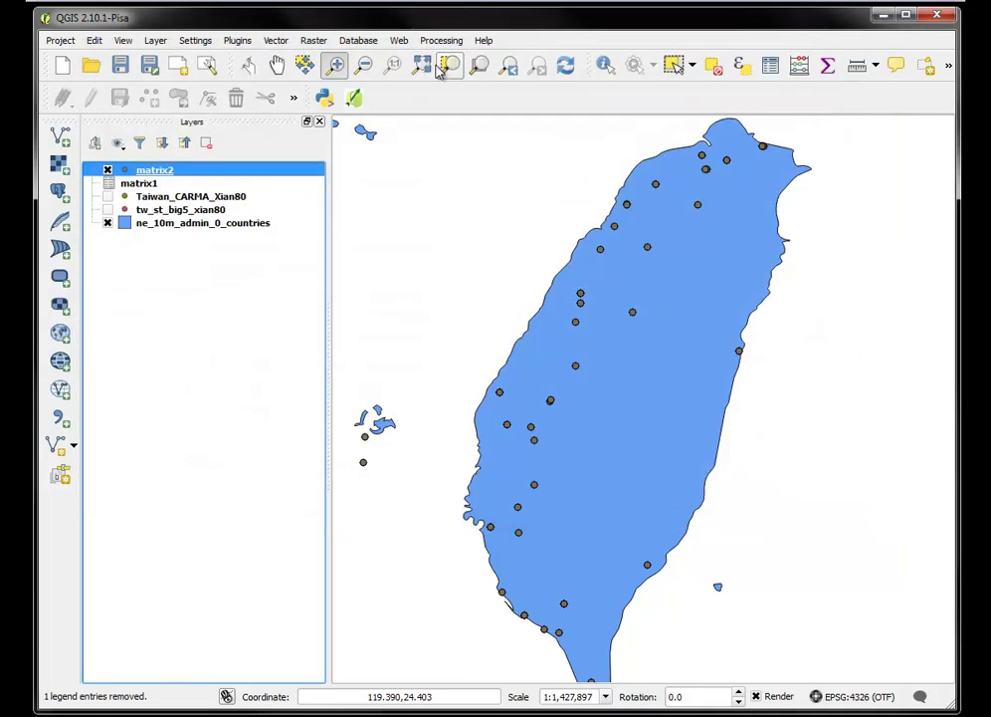
Export matrix2 as an ESRI Shapefile named matrix3.shp on the Desktop.
right_click(163, 174)
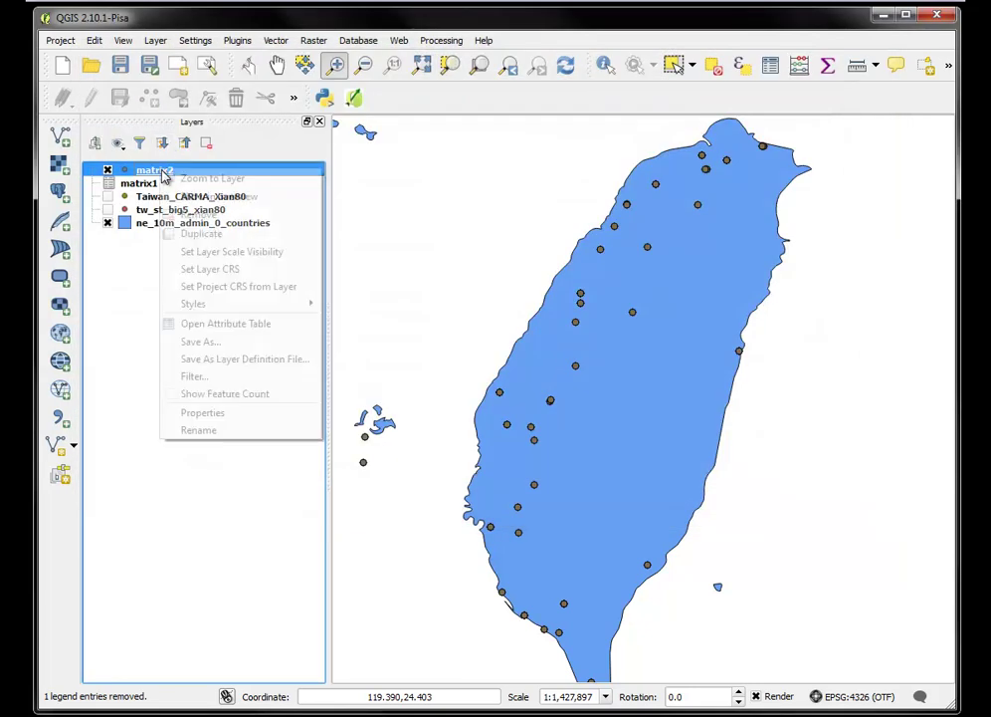
click(210, 343)
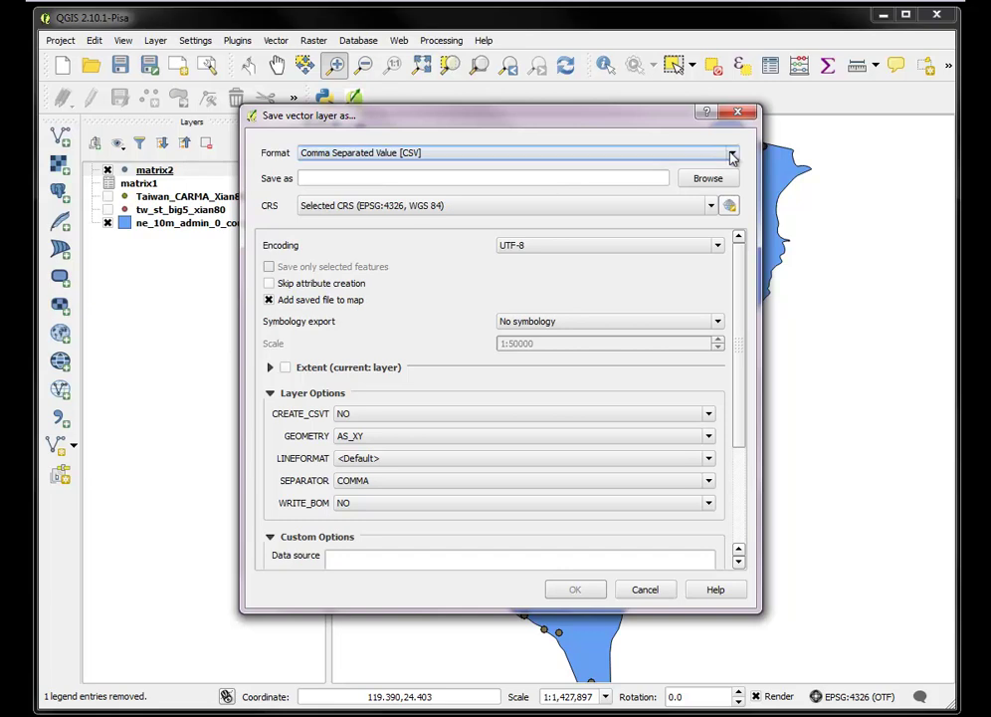
click(732, 155)
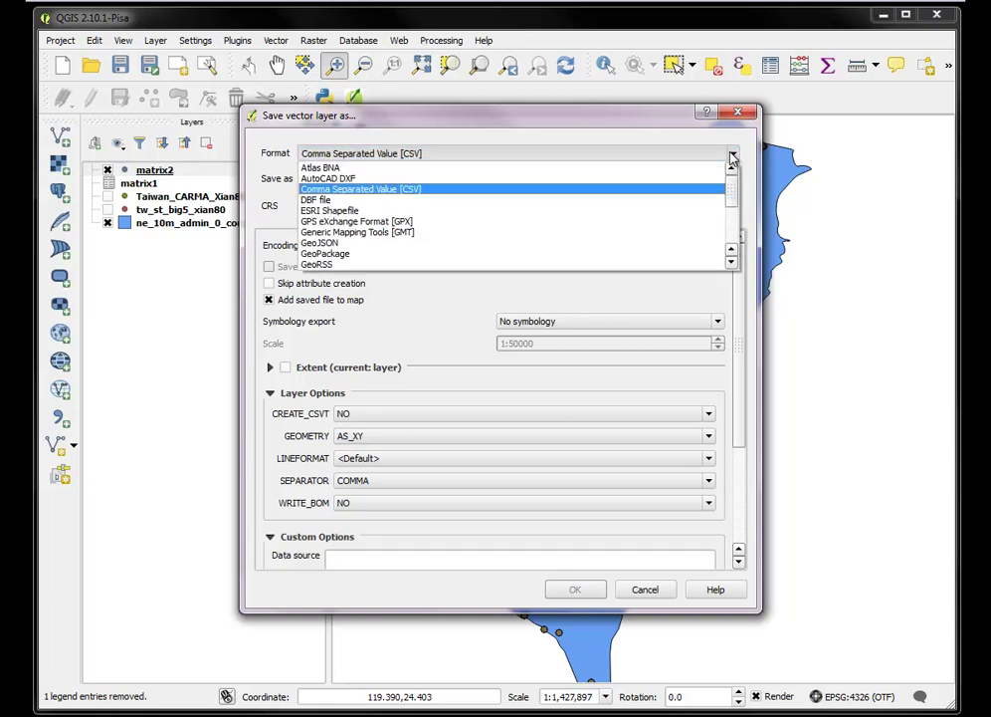
click(422, 211)
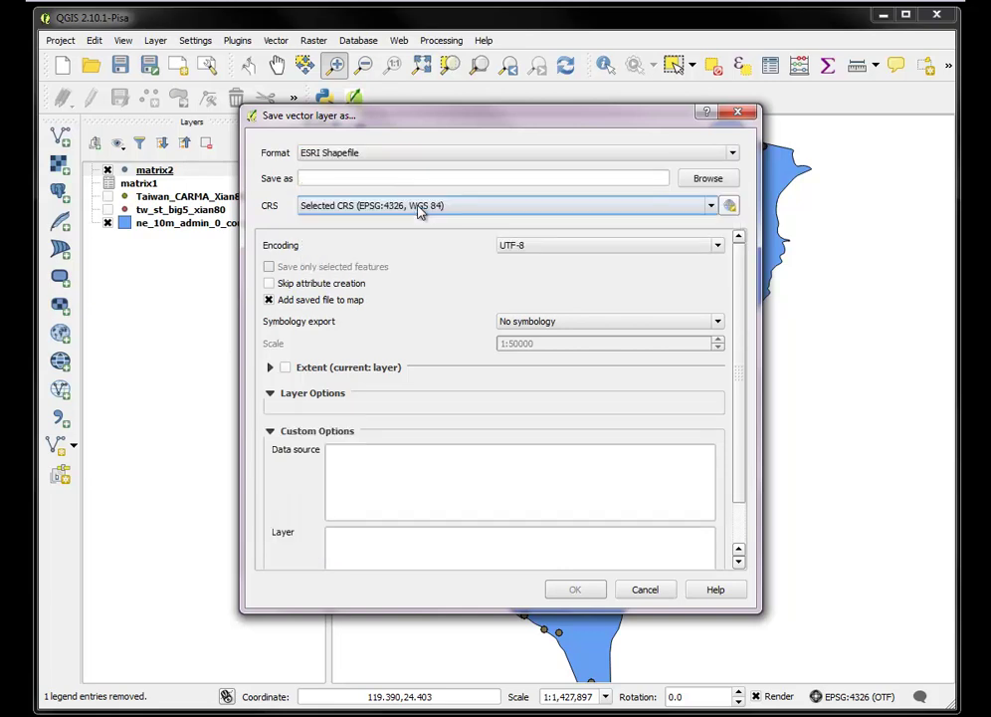
click(706, 180)
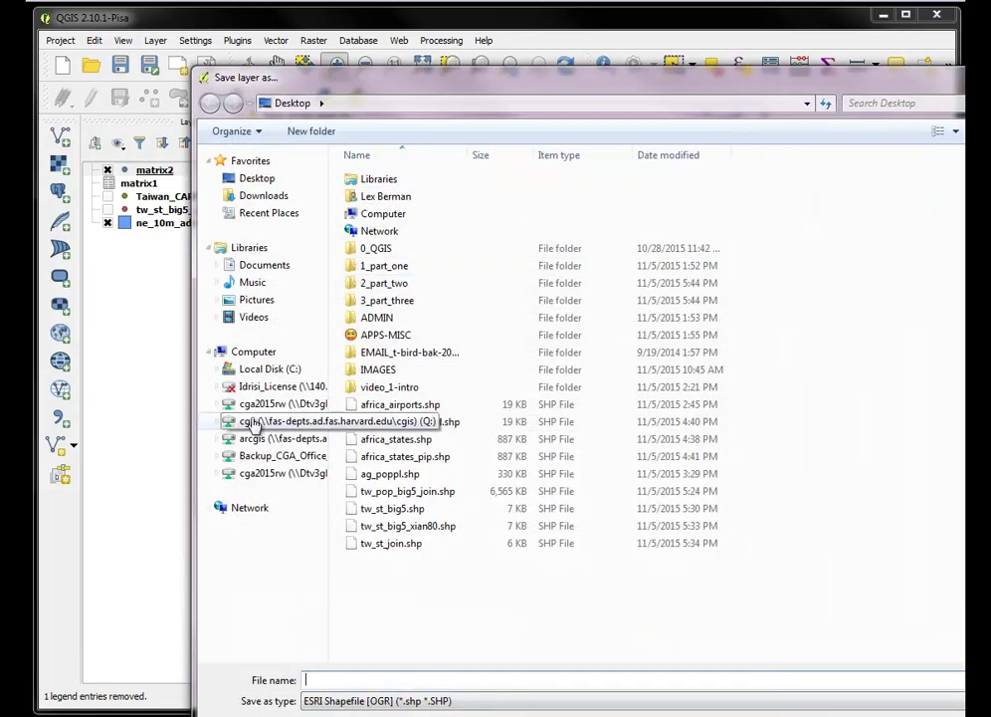
drag(431, 83, 364, 31)
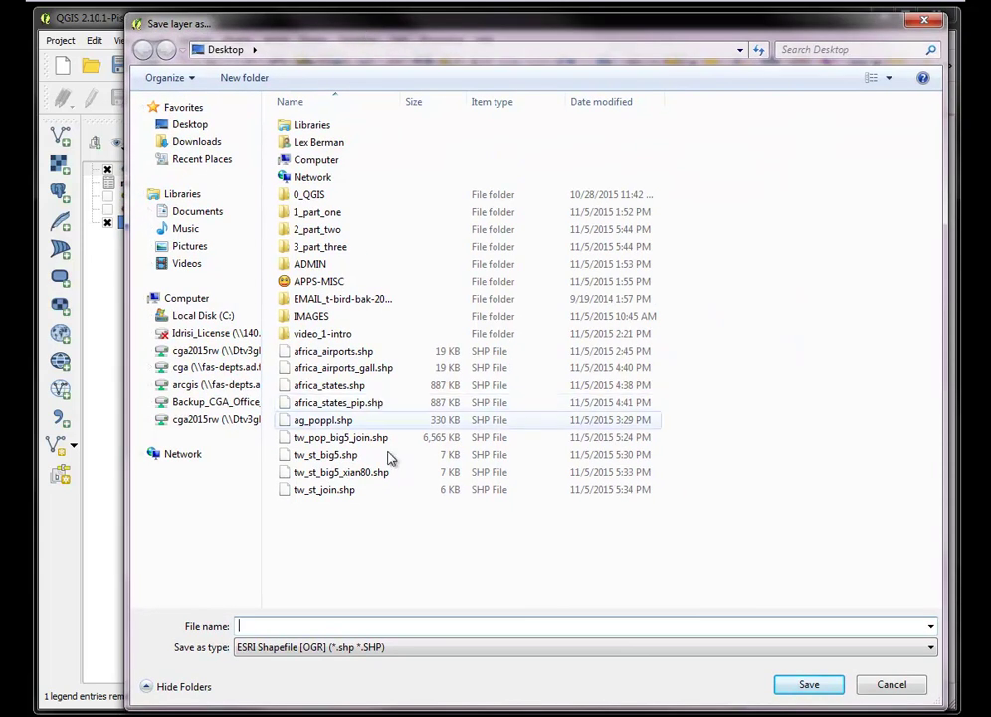
text(matrix)
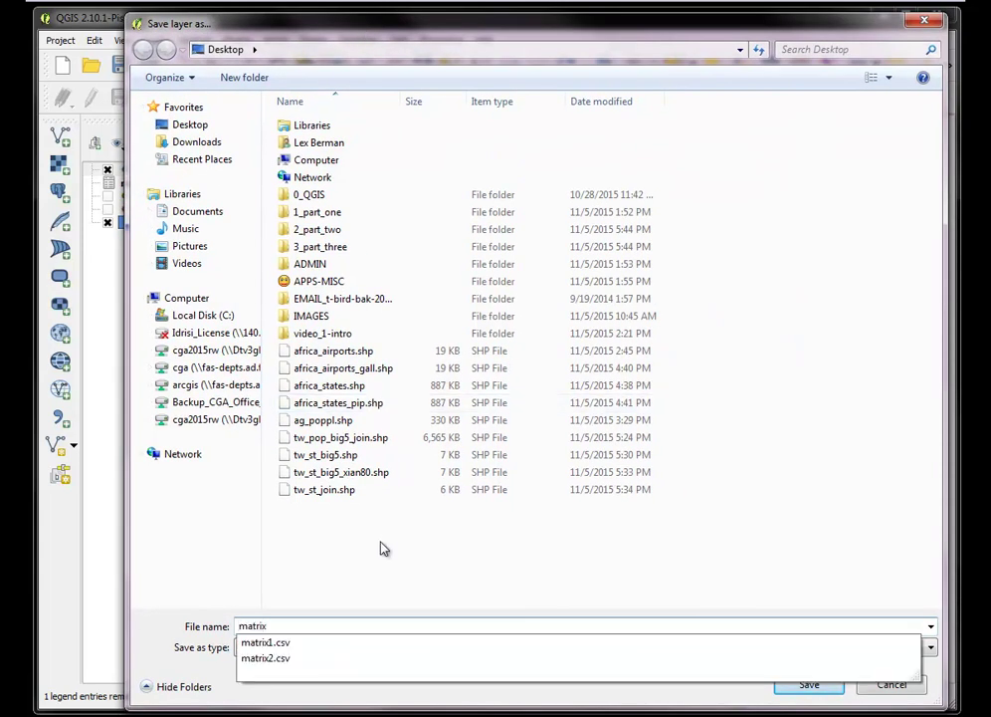
text(3)
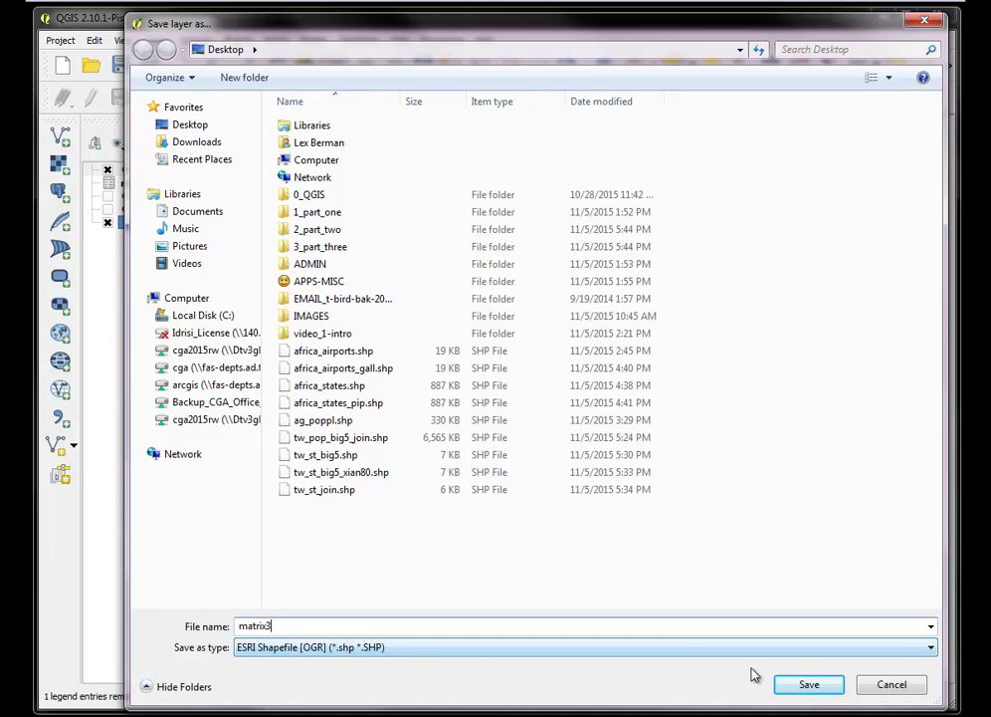
click(802, 684)
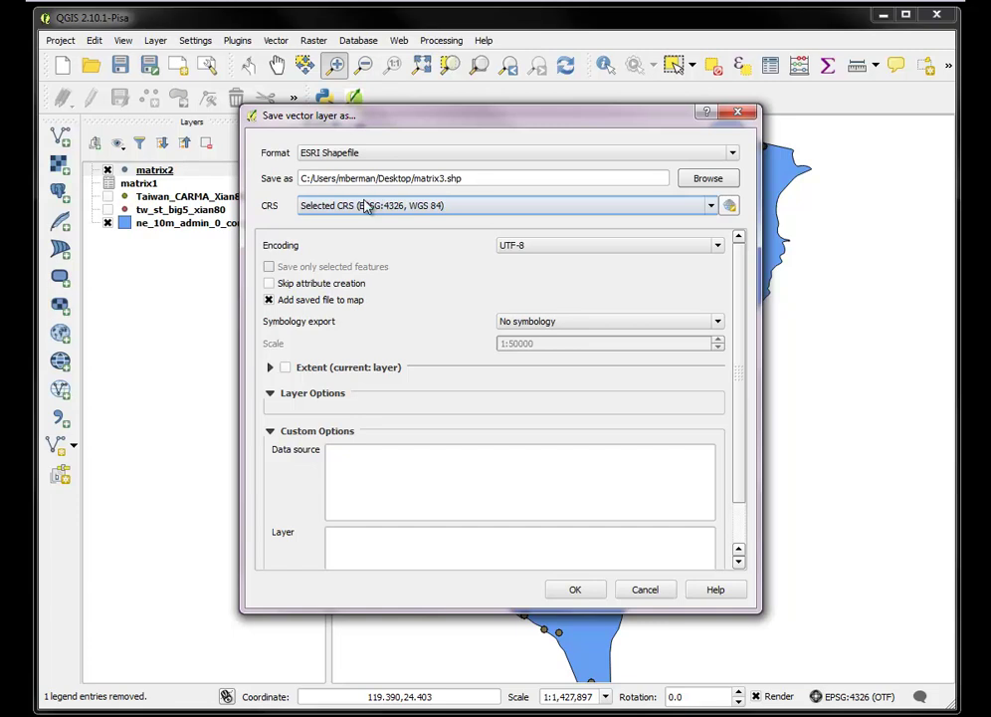
Set the output CRS to Xian 1980 / Gauss-Kruger zone 19 and save matrix3 to the map.
click(730, 206)
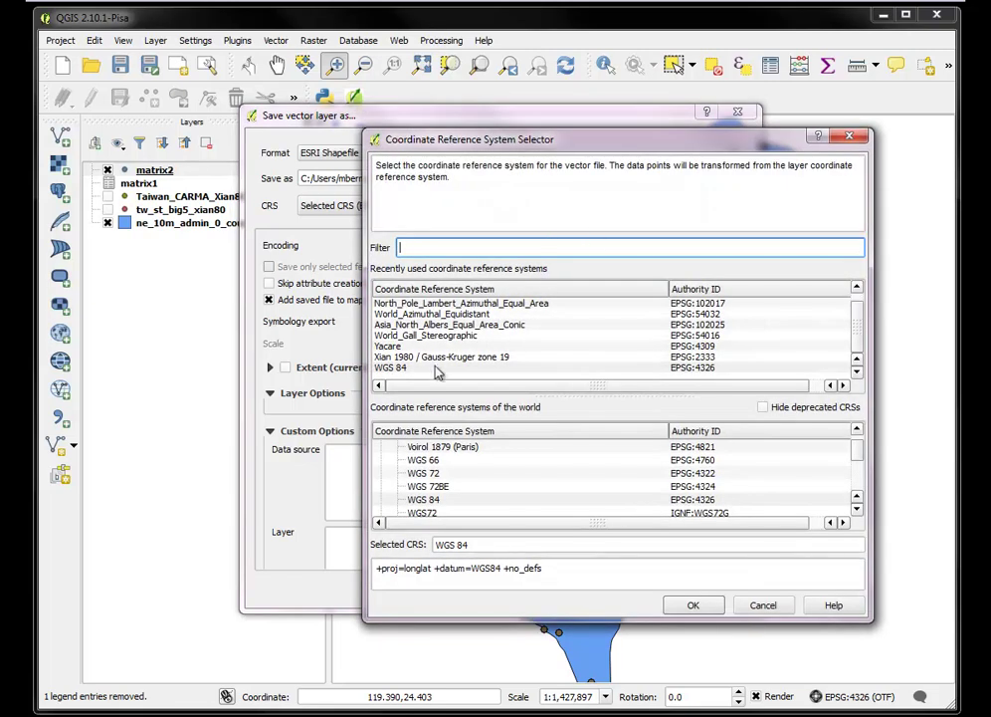
click(439, 357)
click(693, 605)
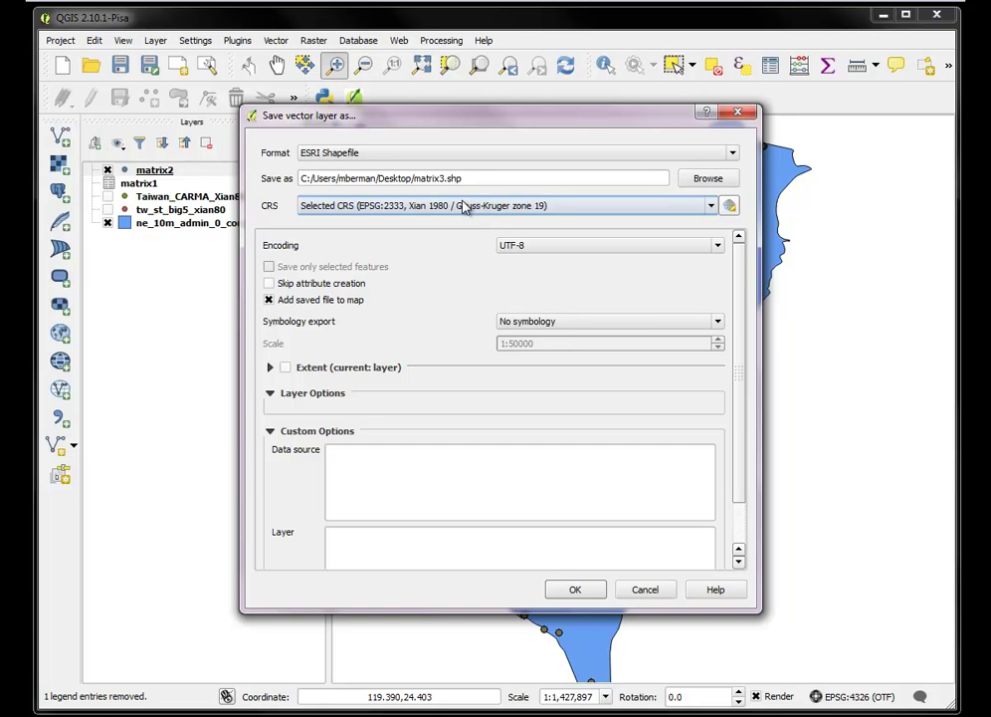
click(582, 590)
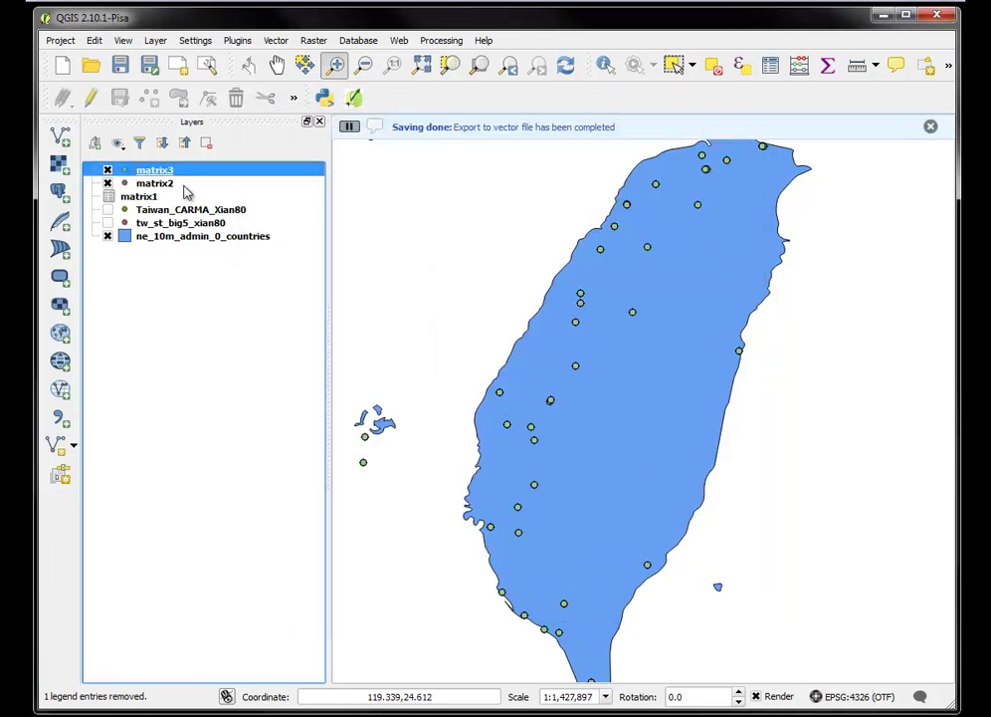
Remove the matrix2 layer from the project.
click(170, 185)
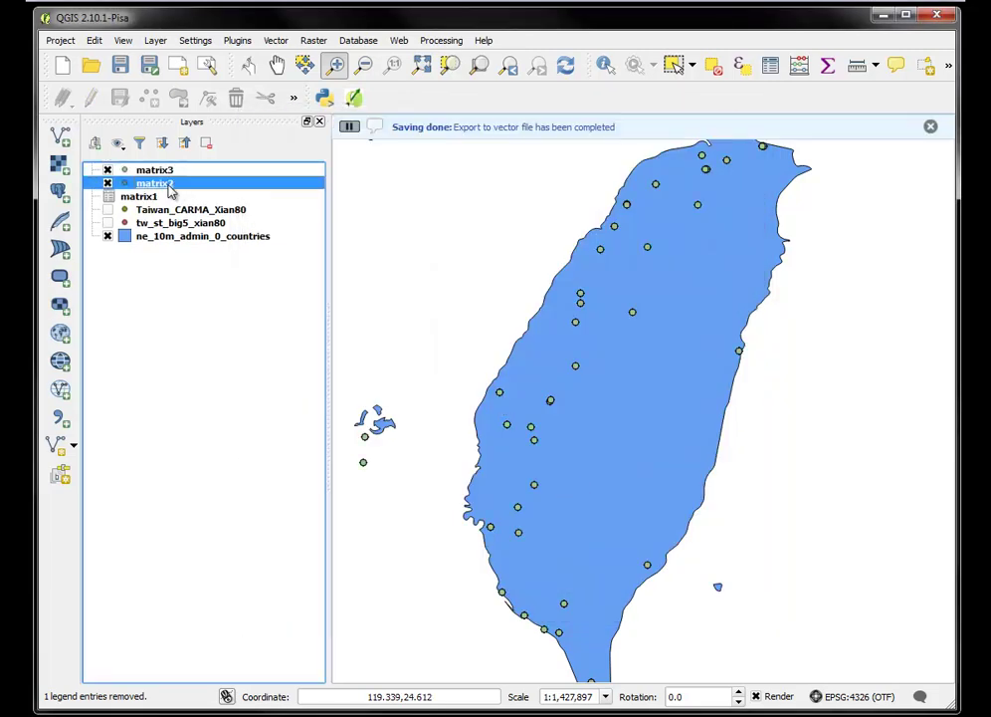
right_click(167, 185)
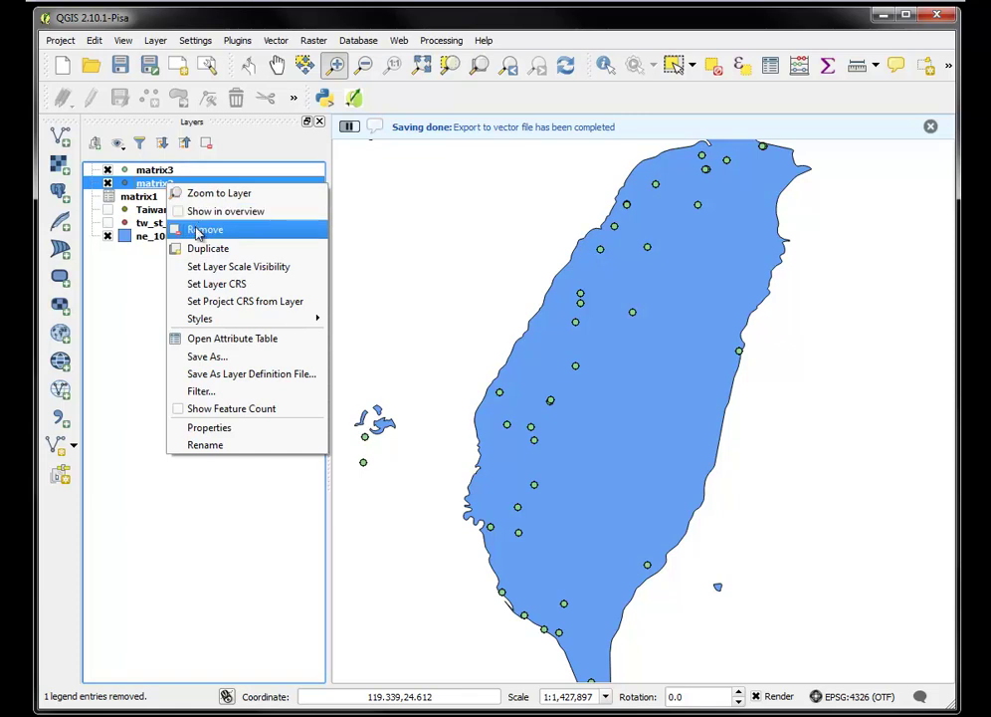
click(199, 229)
click(472, 387)
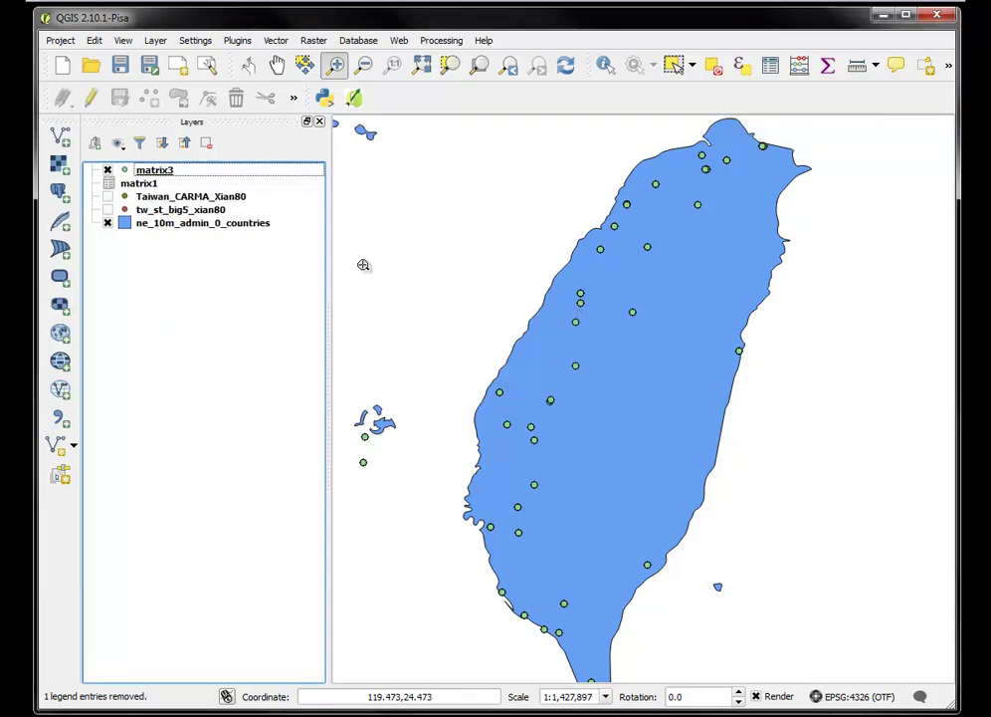
Open the matrix3 attribute table to view its 375 distance records.
click(156, 172)
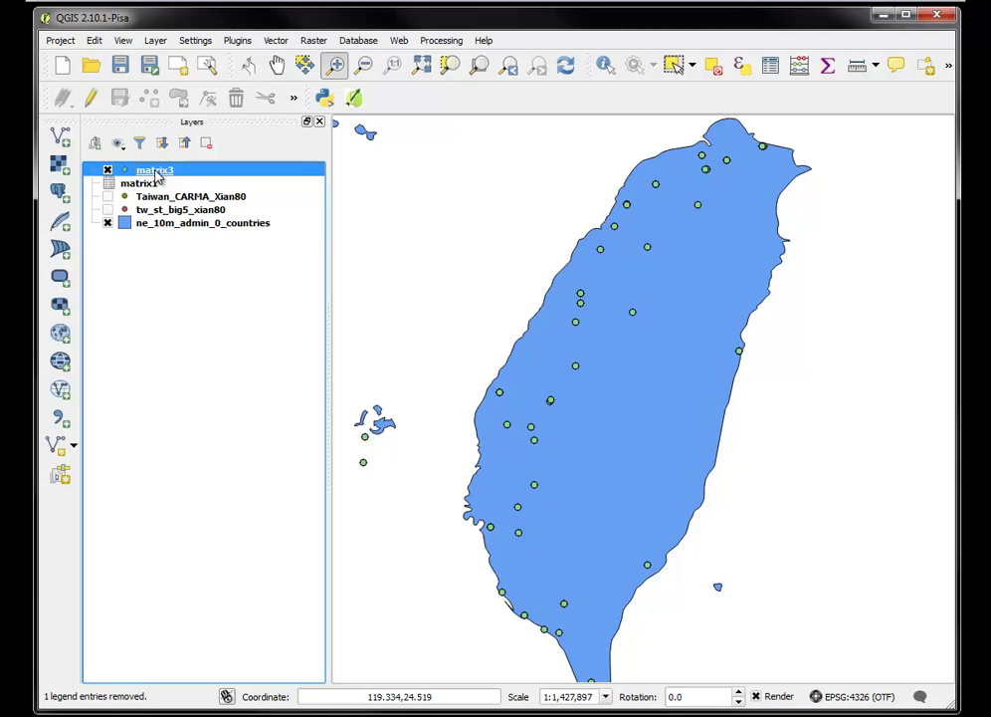
right_click(155, 173)
click(230, 321)
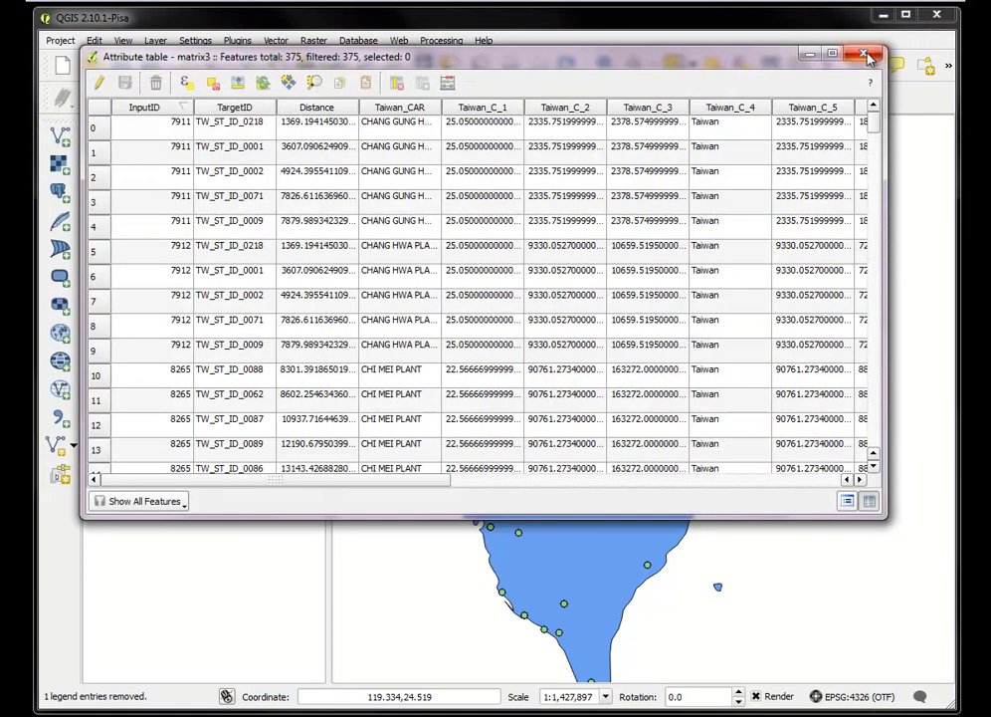
click(863, 52)
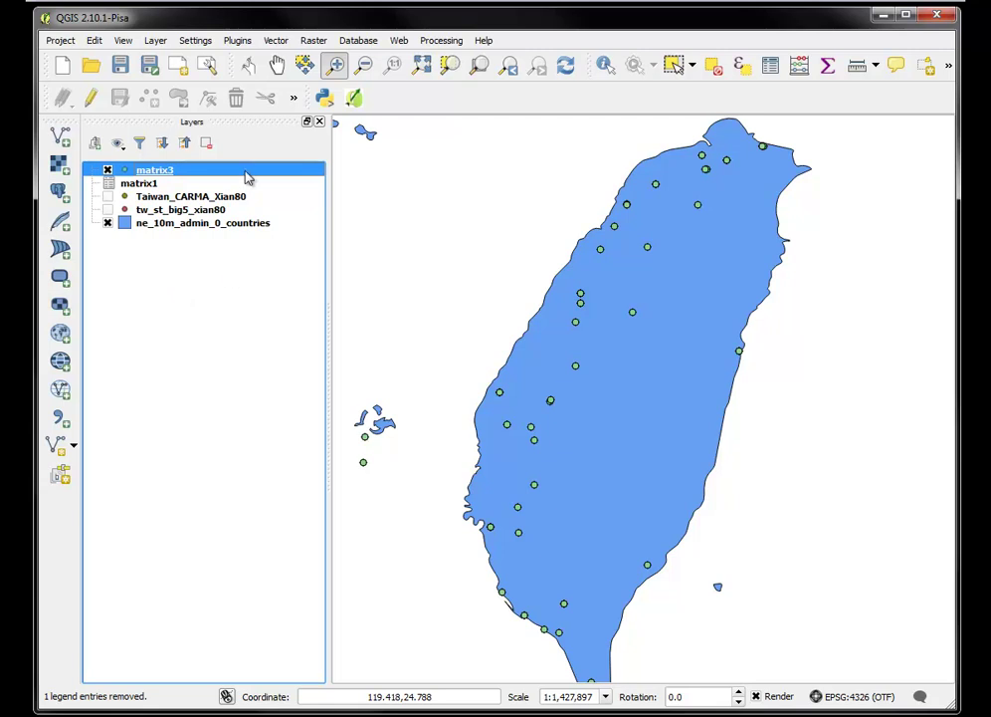
right_click(181, 172)
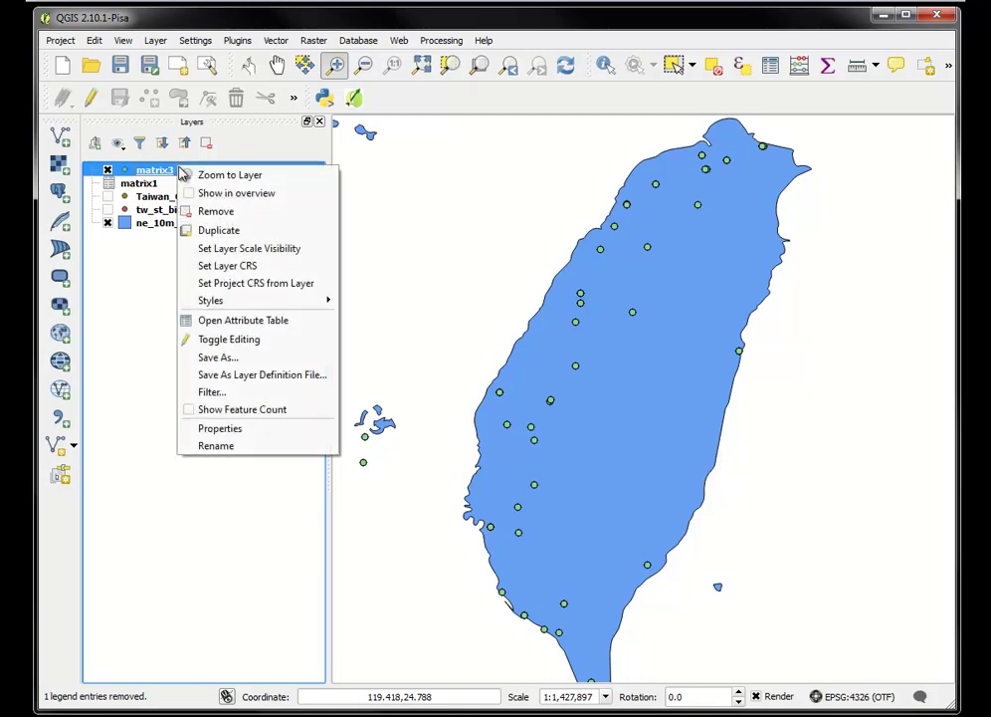
click(294, 322)
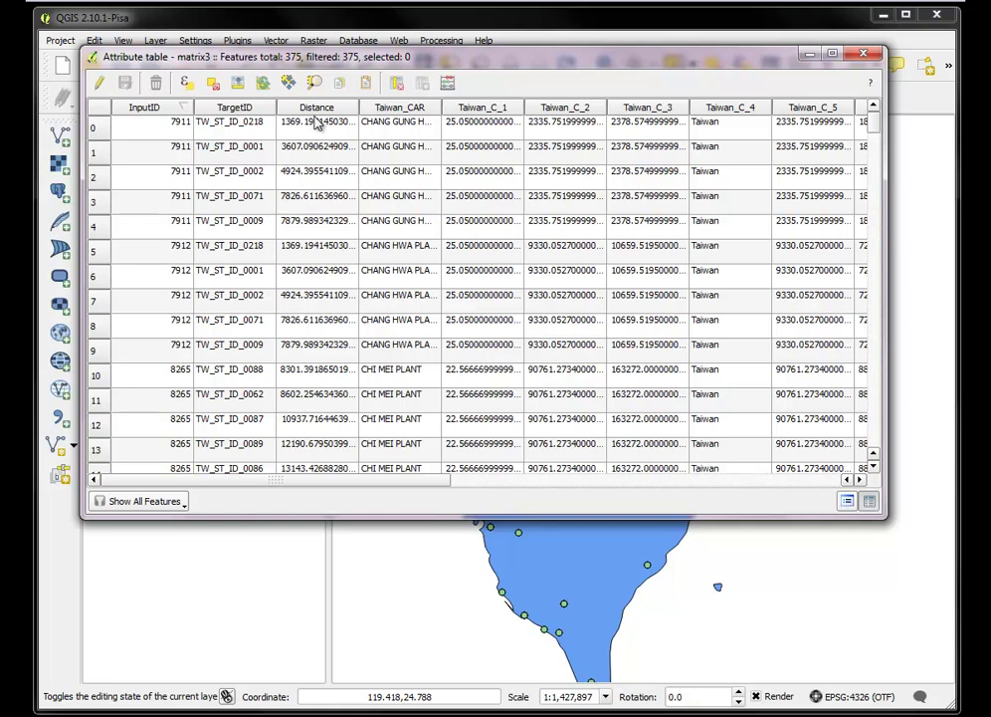
Close the attribute table and open the Vector Table Manager for matrix3.
click(865, 53)
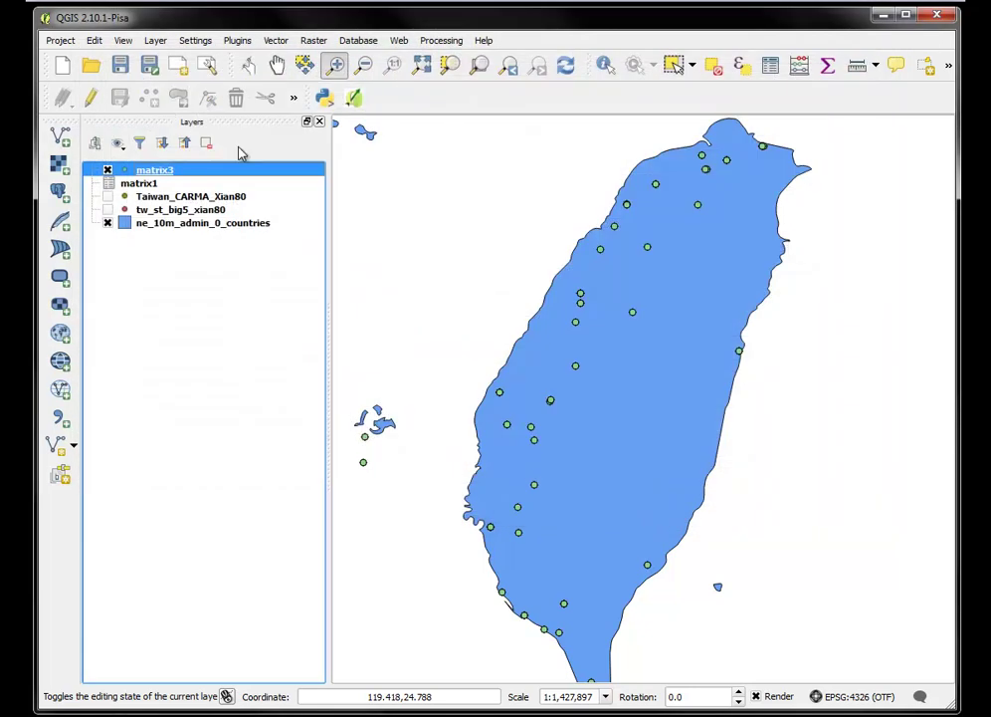
click(275, 40)
mouse_move(300, 152)
click(476, 155)
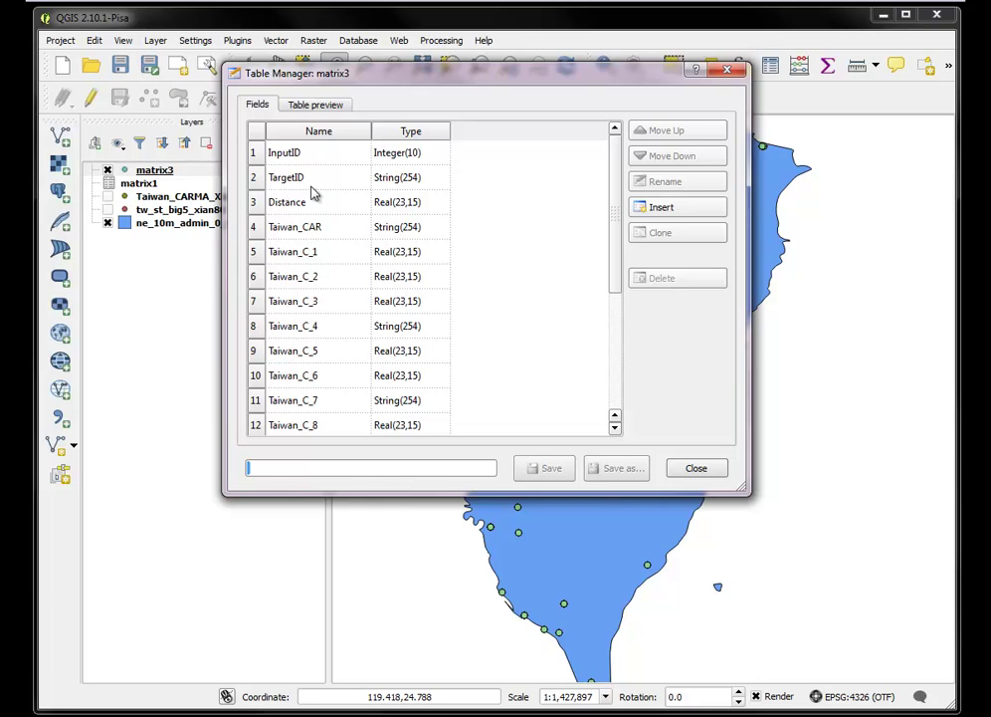
Delete fields Taiwan_CAR through Taiwan_C15, leaving InputID, TargetID and Distance, and save.
click(253, 228)
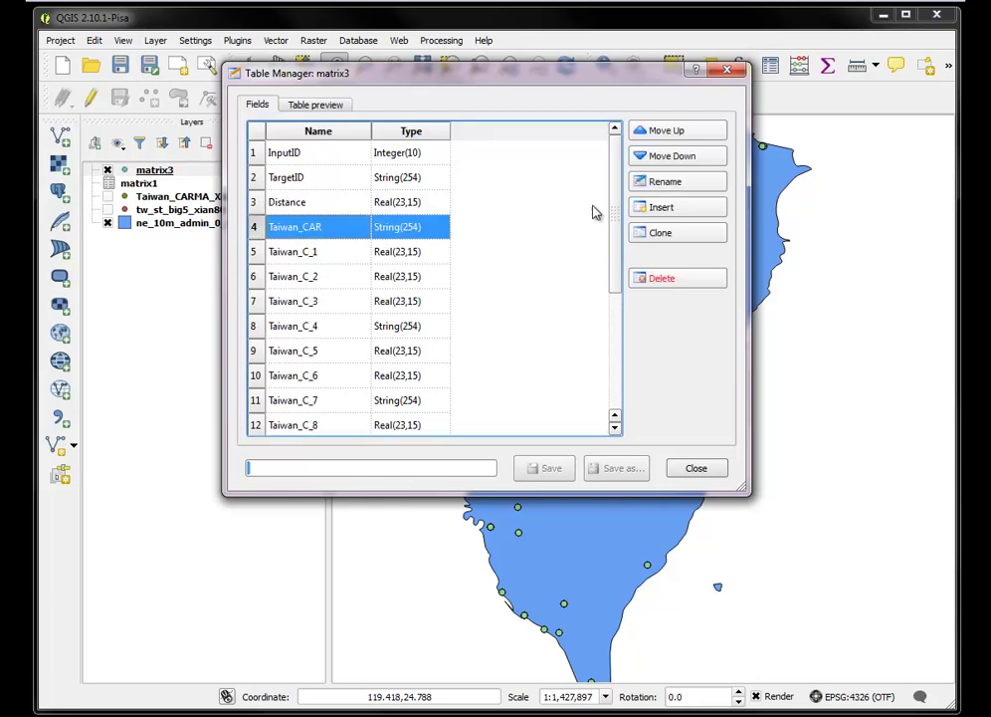
drag(615, 210, 616, 328)
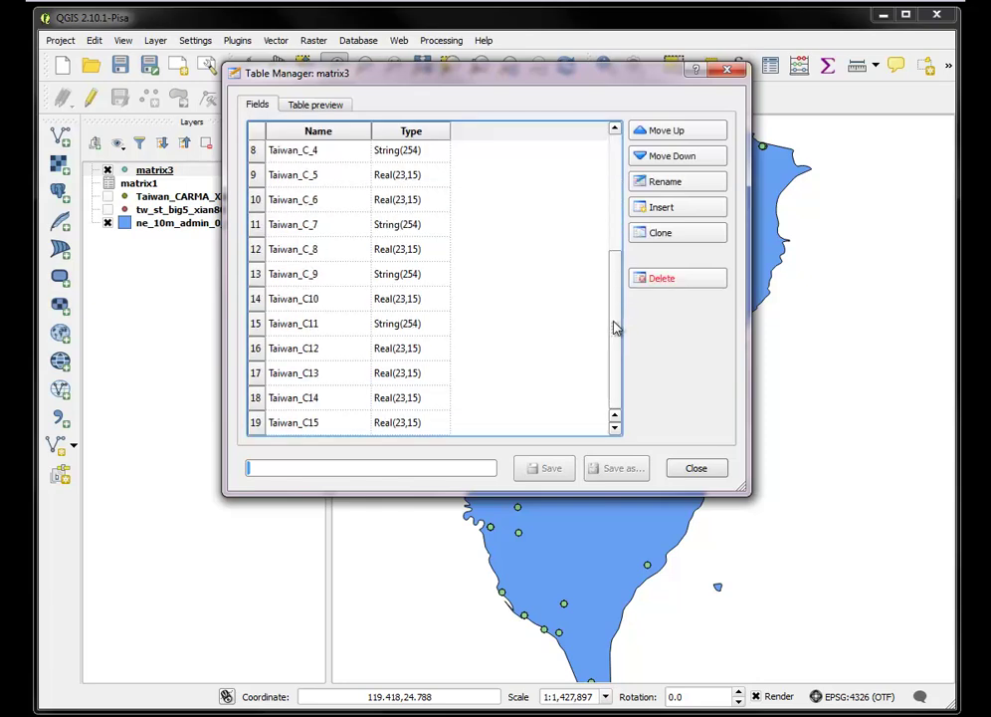
shift+click(255, 422)
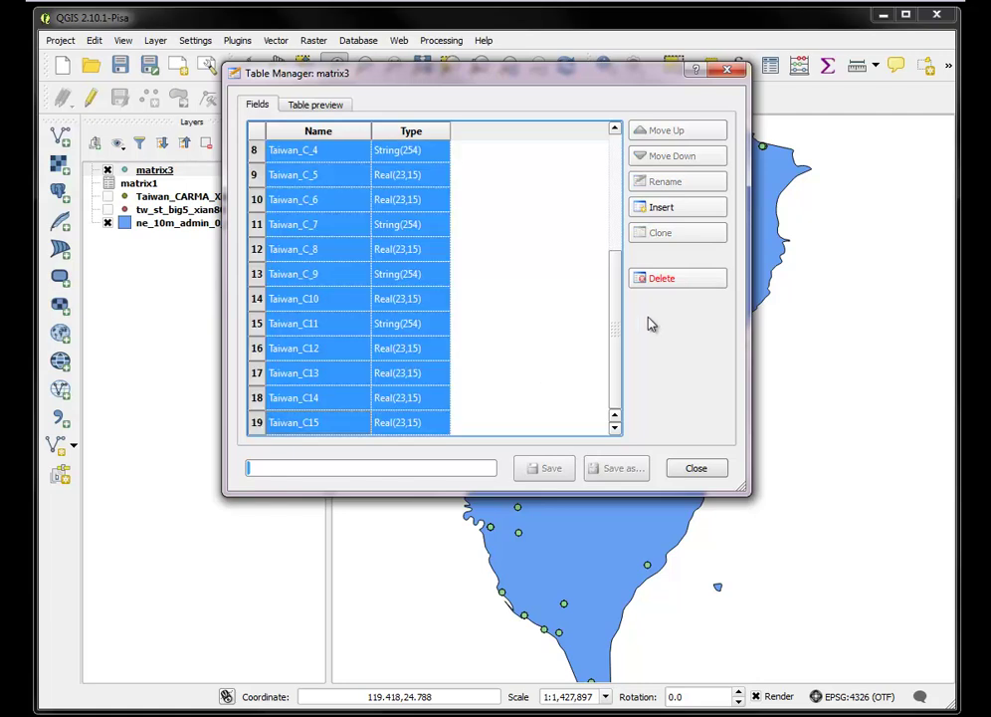
click(657, 279)
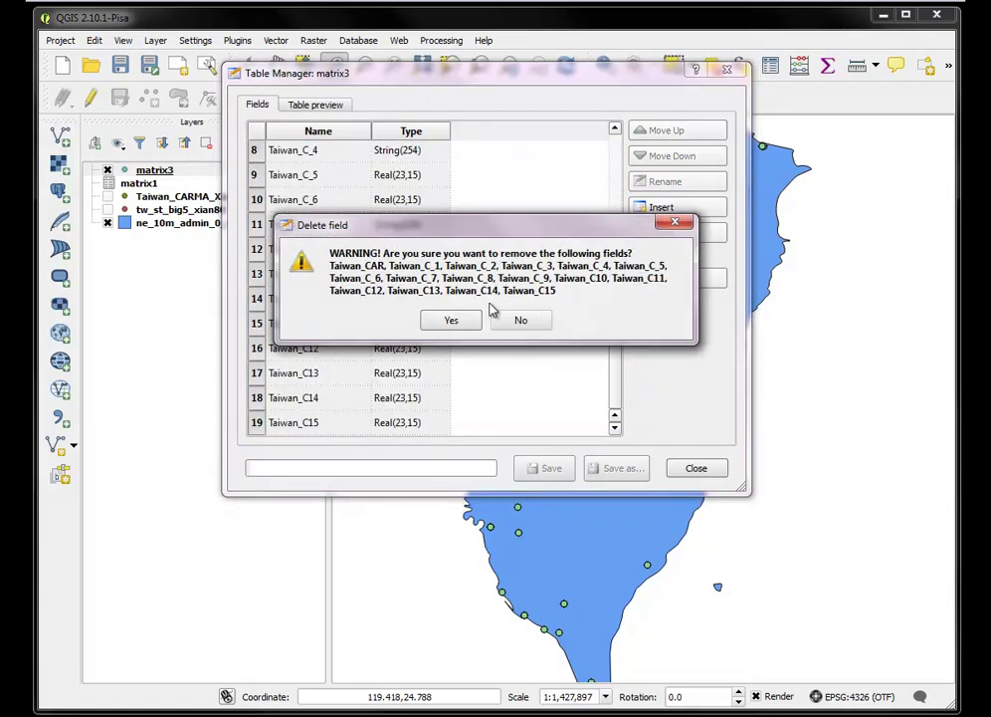
click(453, 321)
click(545, 467)
click(455, 326)
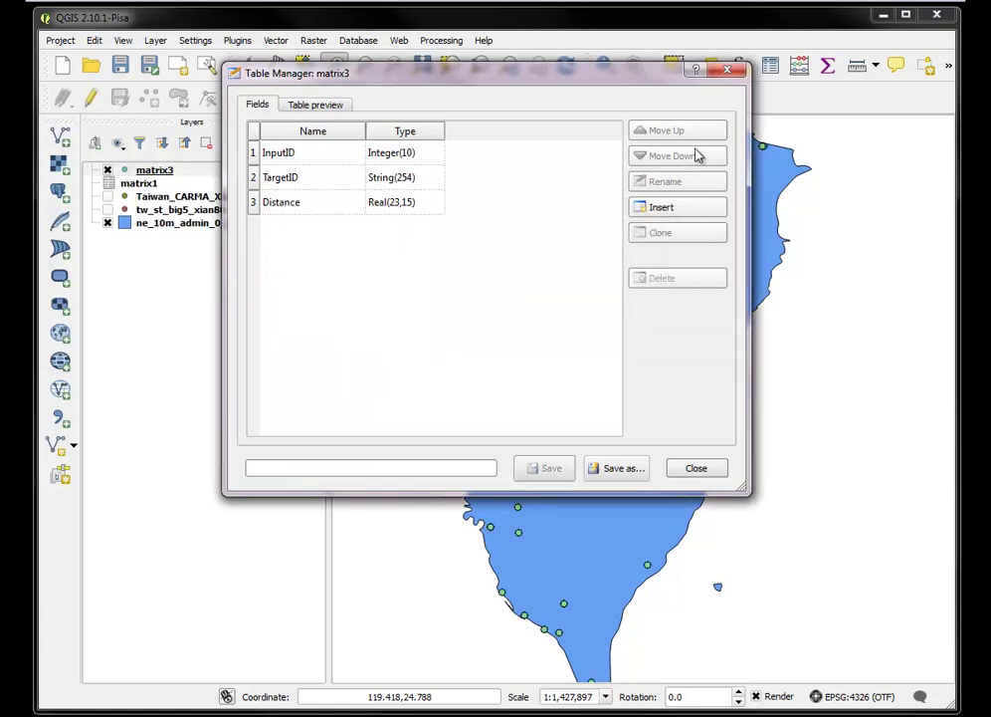
click(731, 72)
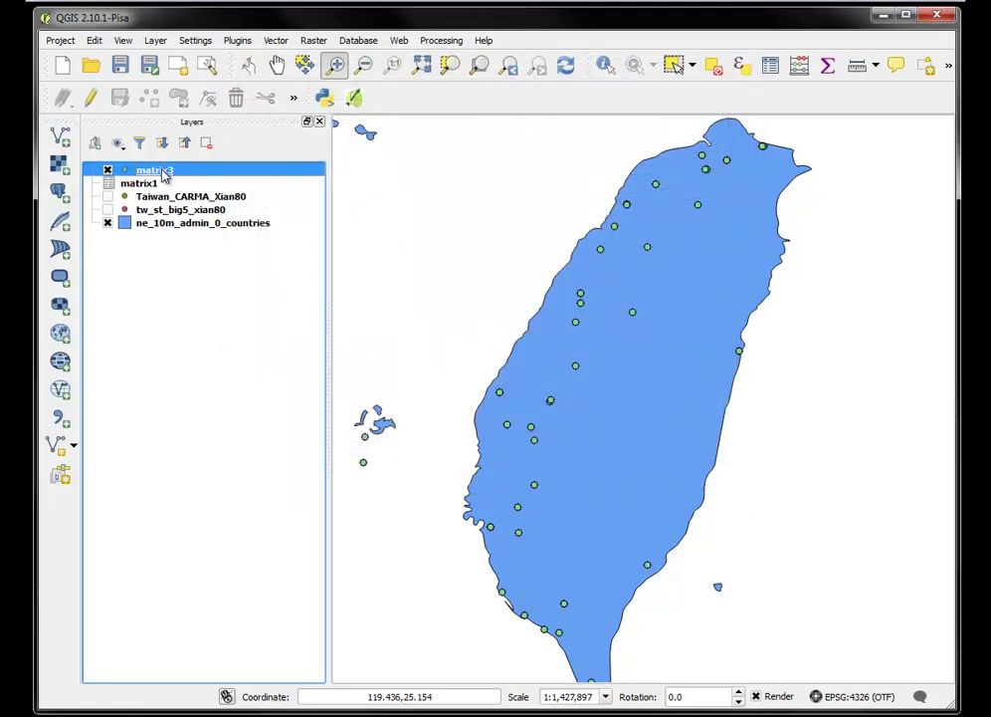
right_click(164, 175)
click(251, 324)
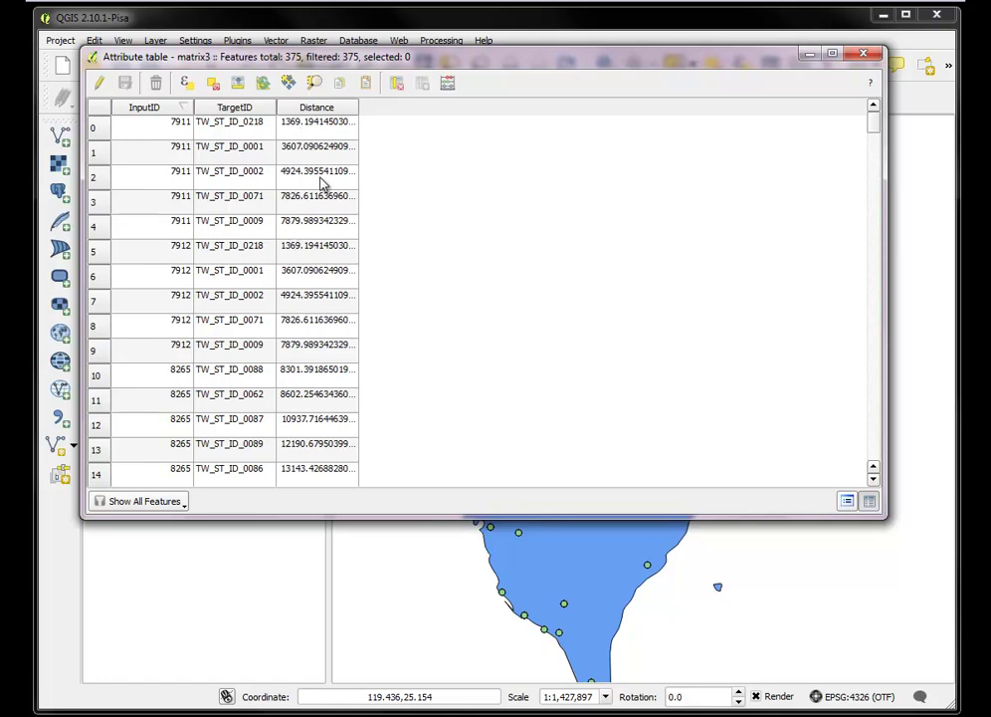
click(863, 53)
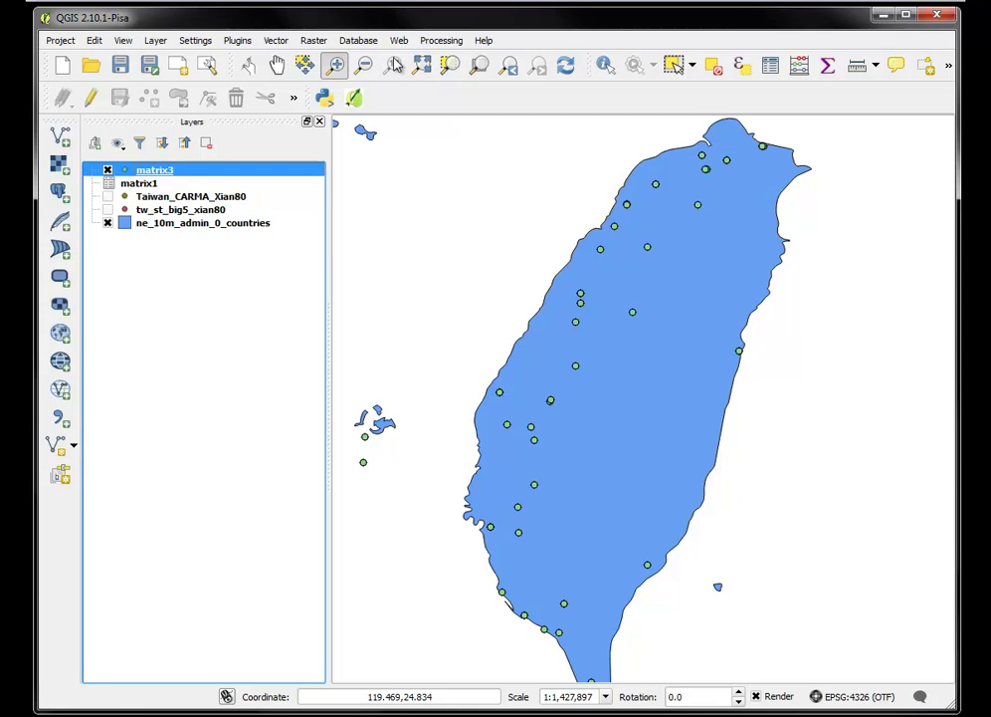
Open the Join attributes by location tool from the Vector menu.
click(283, 44)
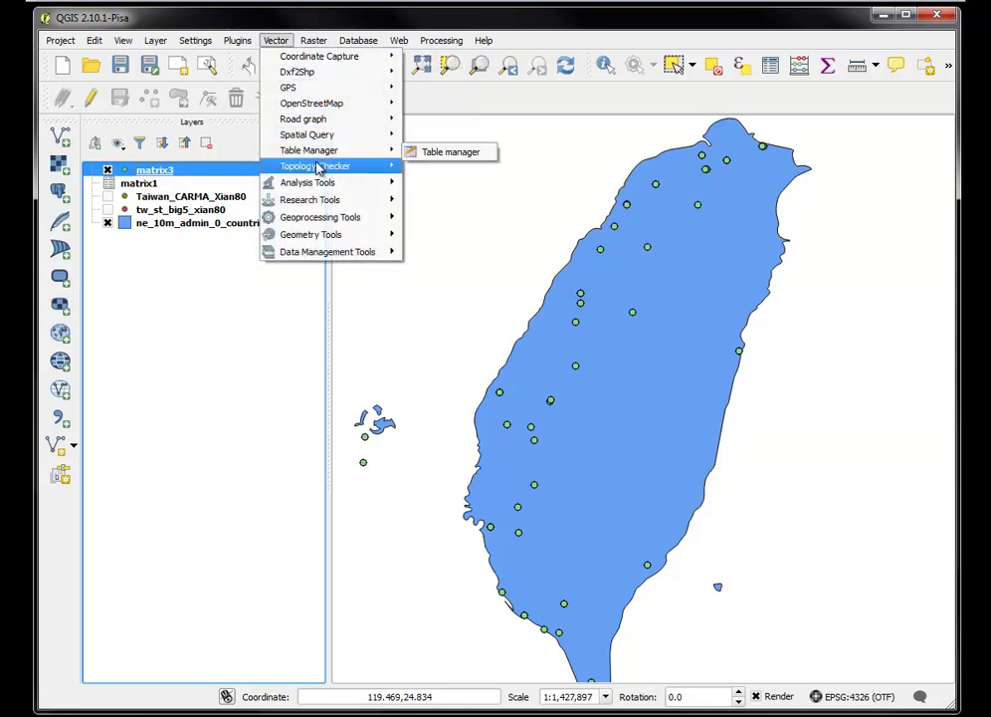
mouse_move(339, 237)
mouse_move(376, 253)
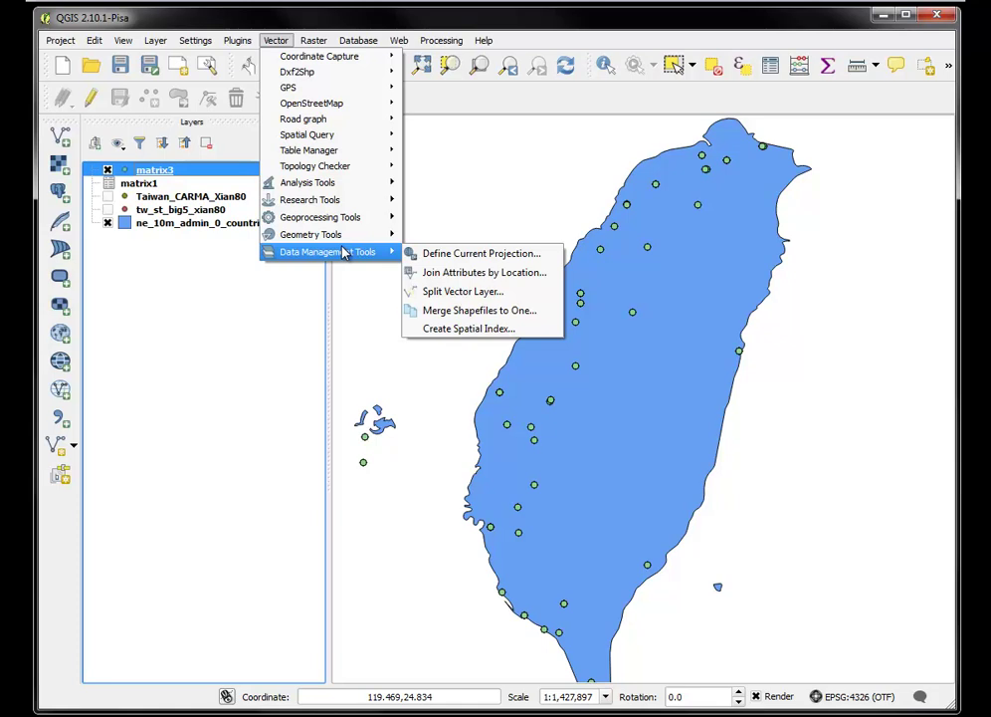
click(487, 279)
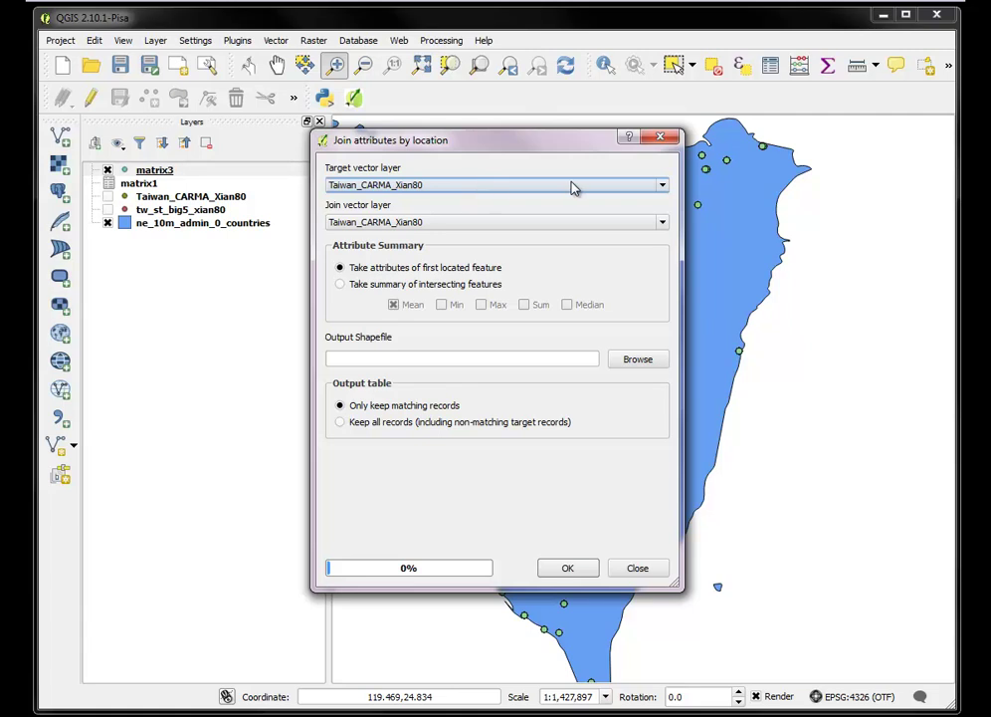
Join matrix3 onto the plants with a mean summary, output to matrix_mean.shp.
click(662, 226)
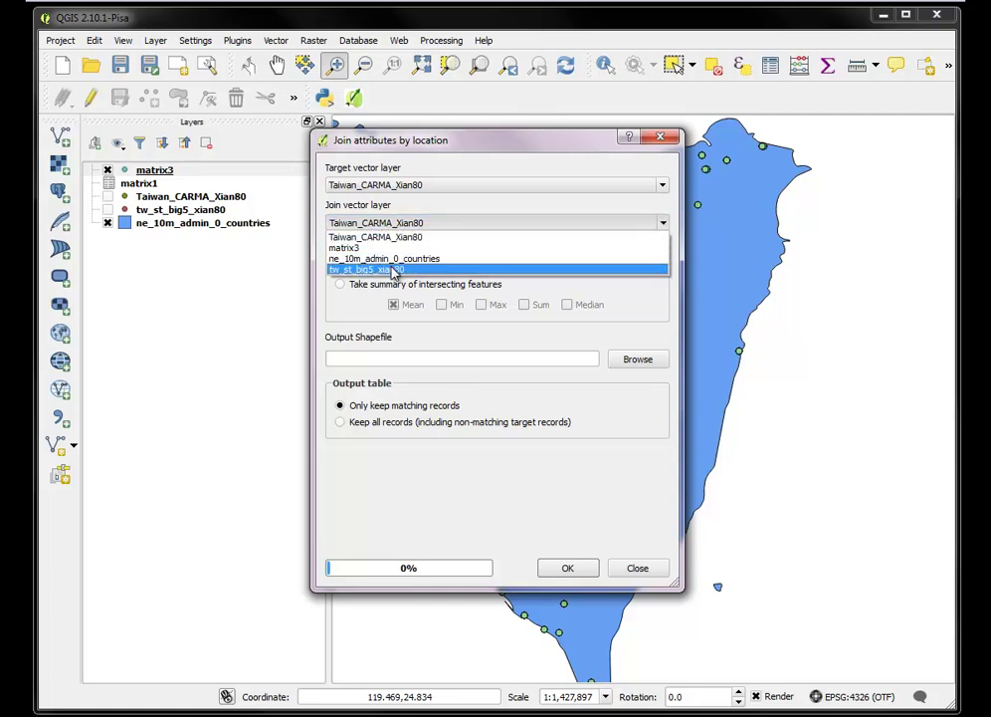
click(358, 248)
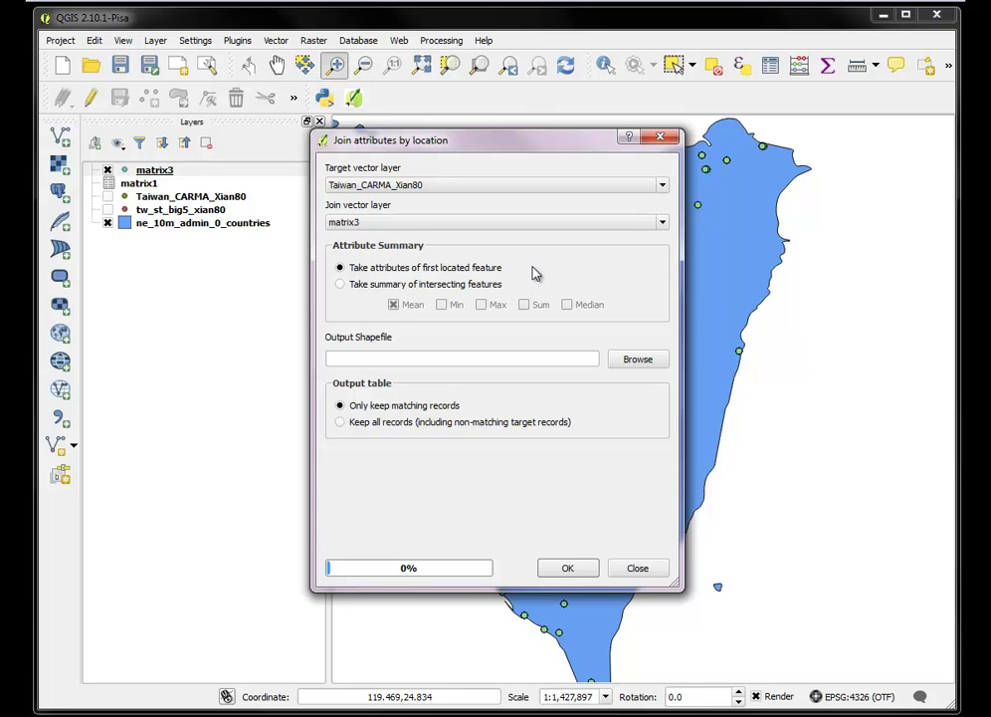
click(340, 284)
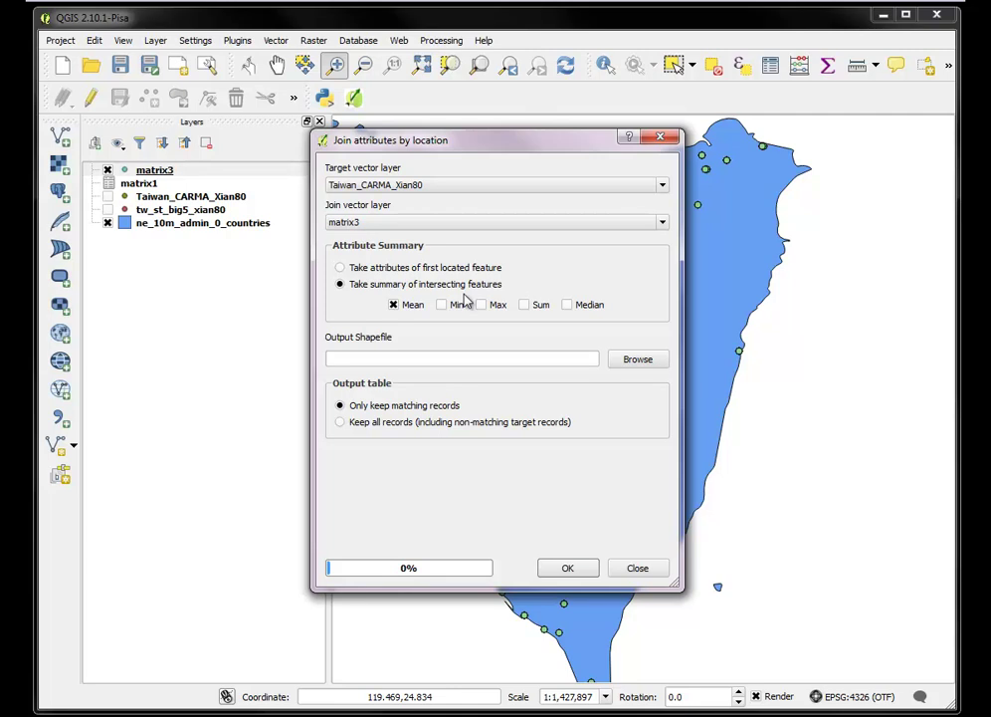
click(625, 361)
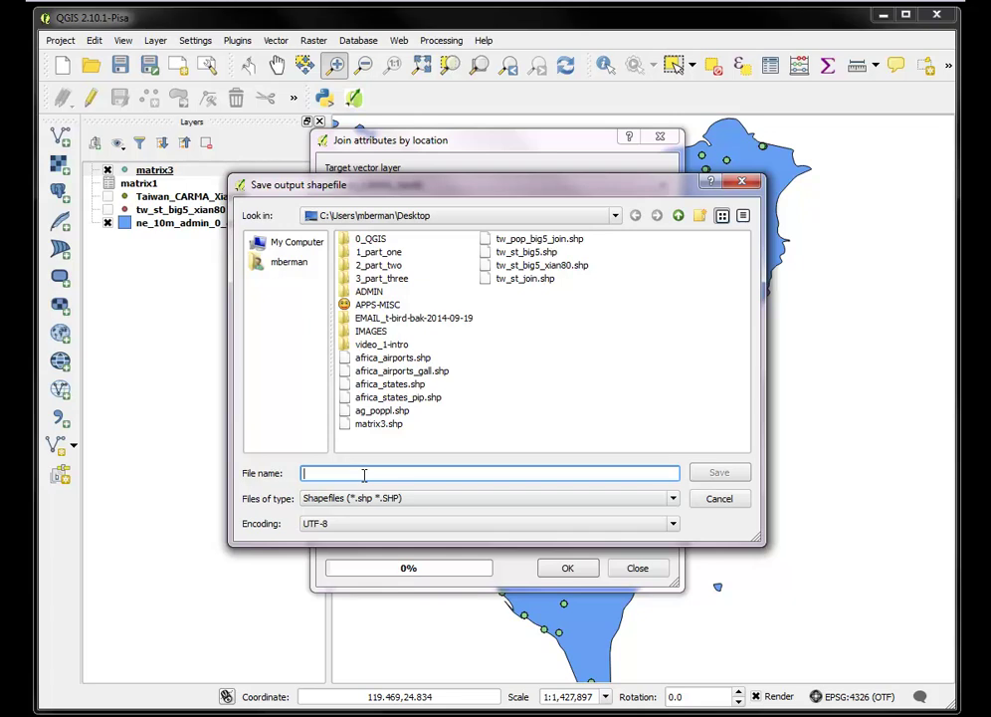
text(matr)
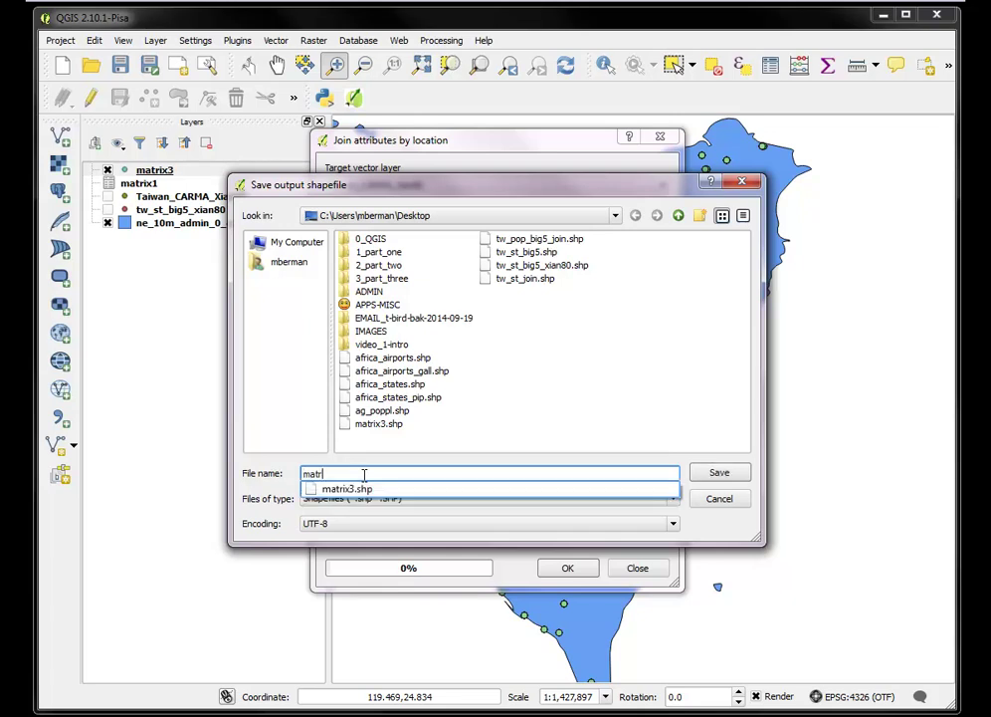
text(ix_mean)
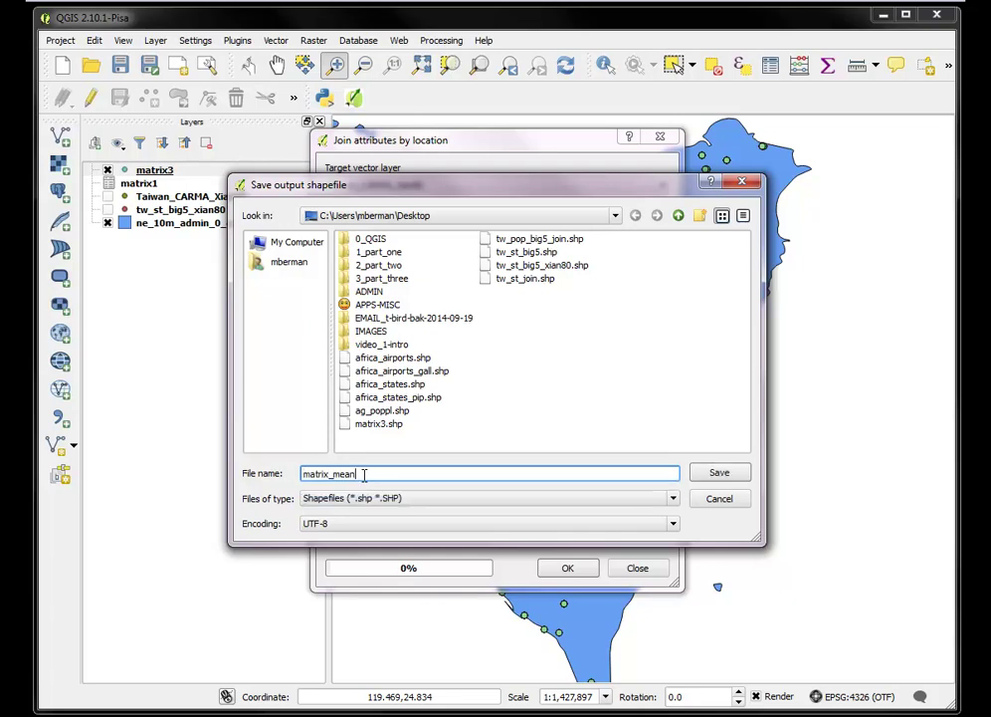
click(721, 474)
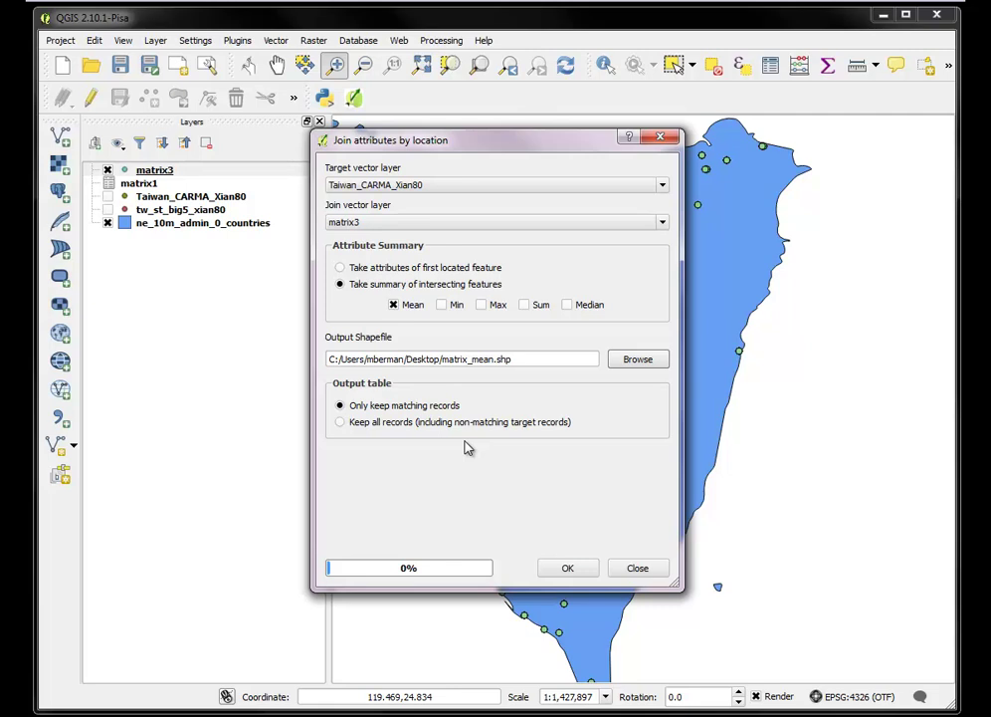
Run the join and add the resulting matrix_mean layer to the map.
click(554, 569)
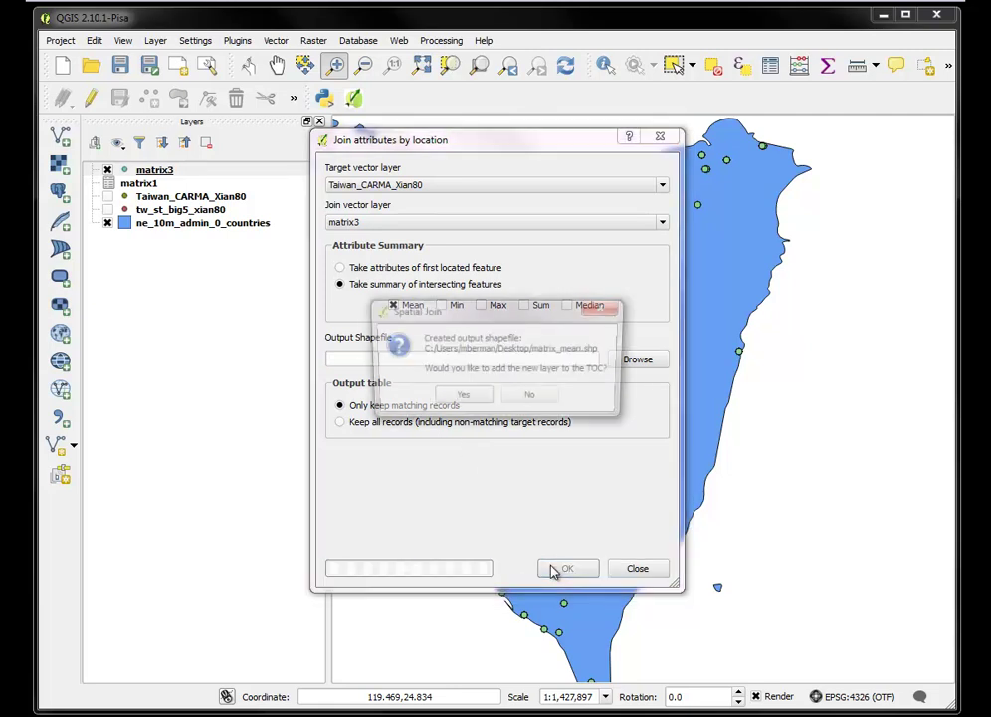
click(474, 404)
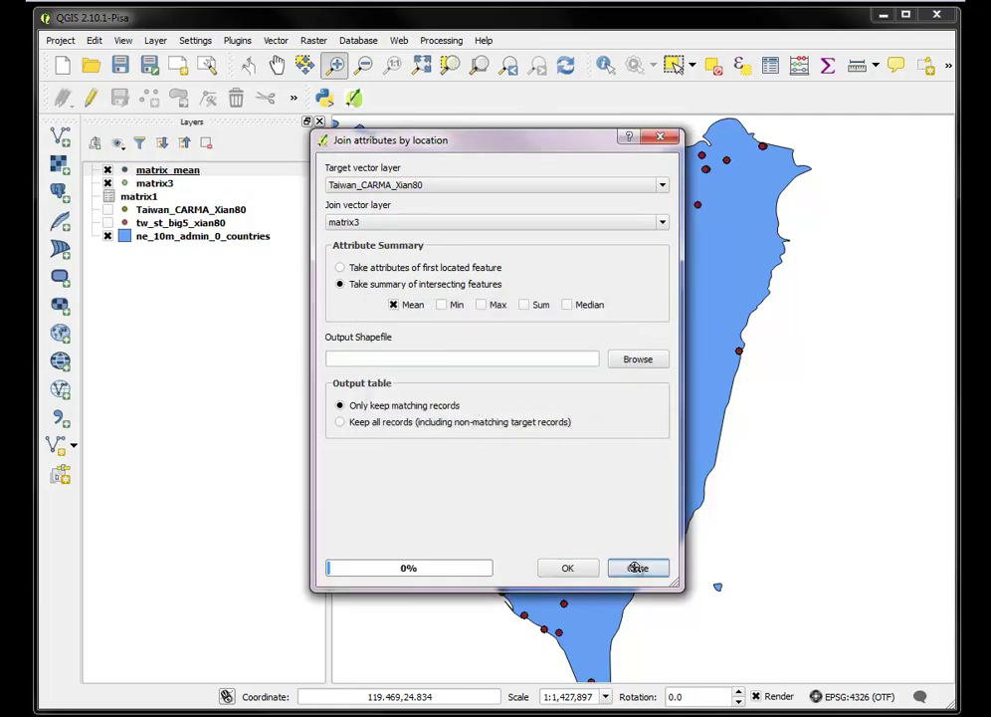
click(636, 567)
Inspect matrix_mean's attribute table for the MEANDistan and COUNT fields.
right_click(160, 171)
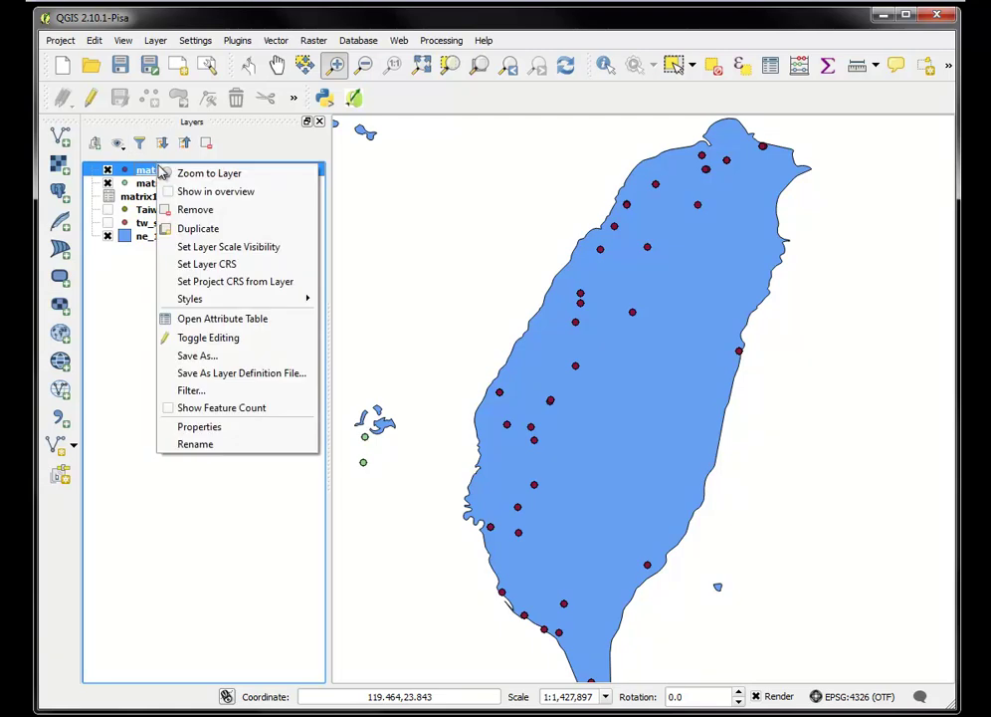
click(207, 319)
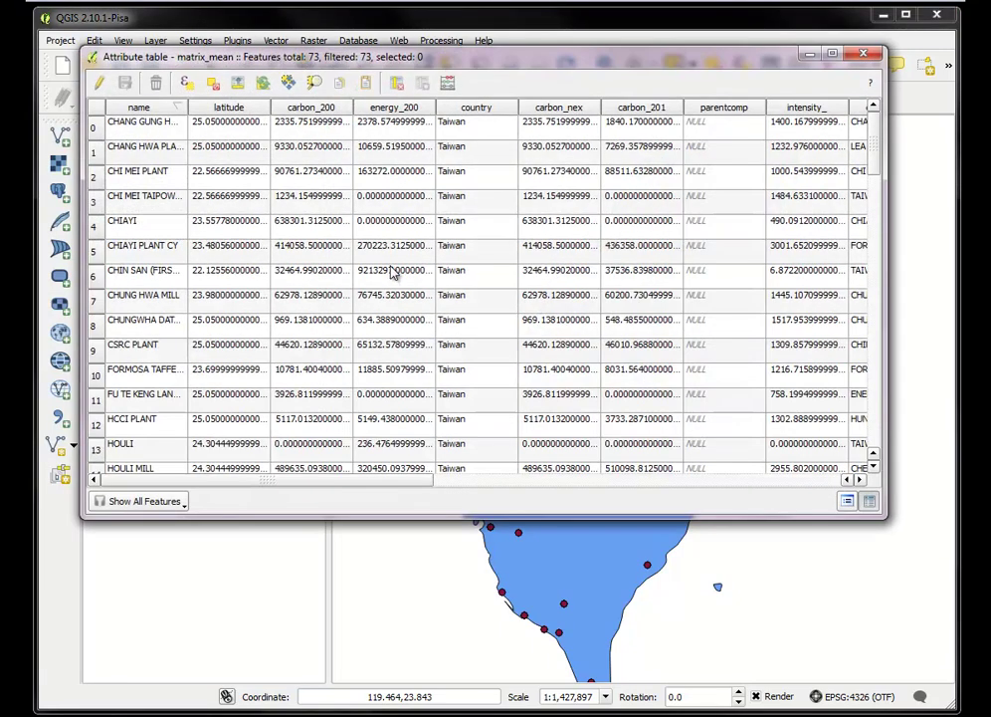
click(864, 53)
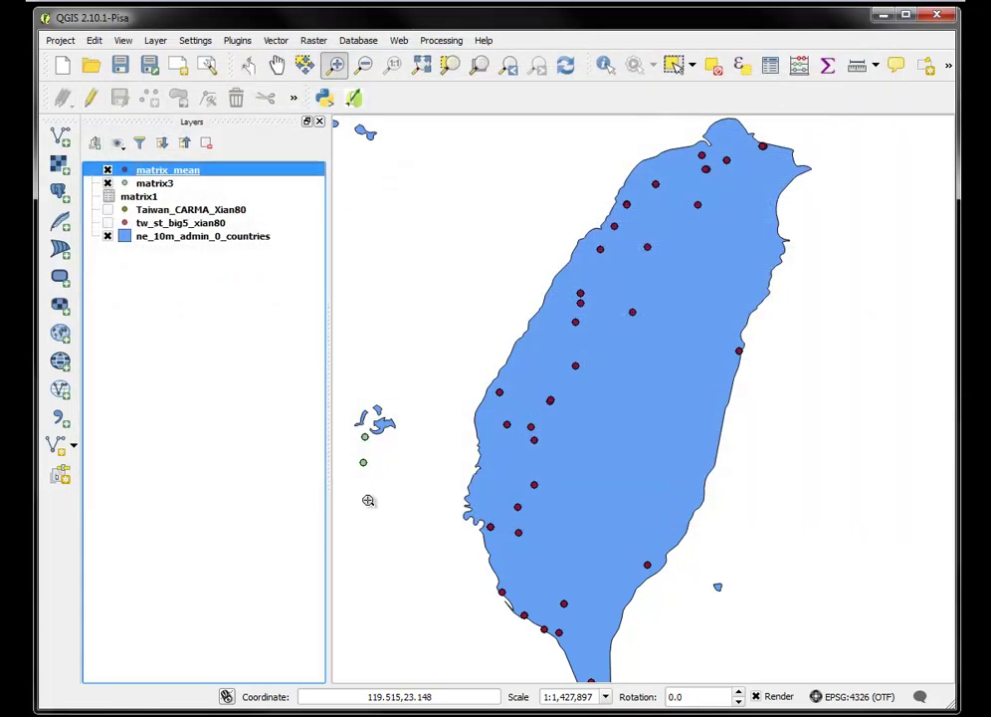
right_click(171, 174)
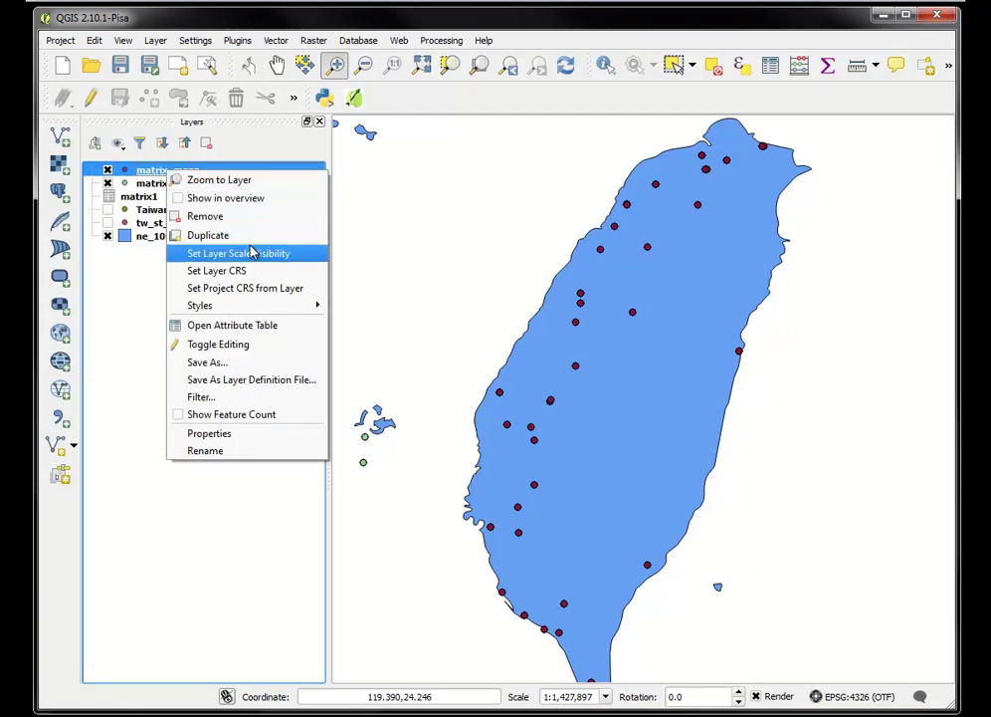
click(245, 326)
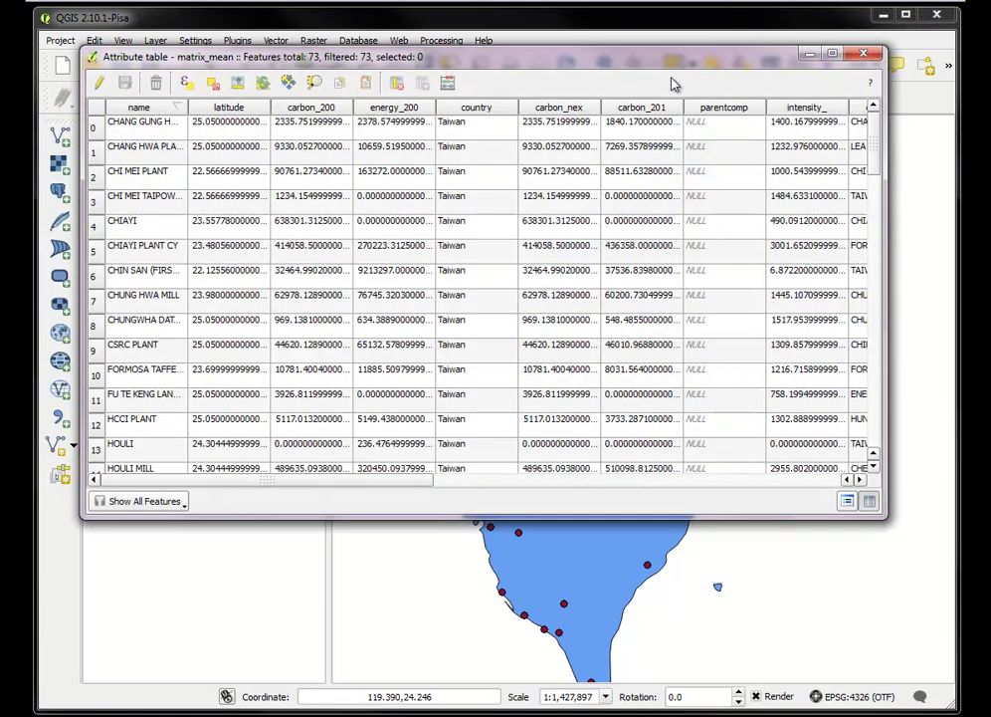
drag(872, 128, 852, 128)
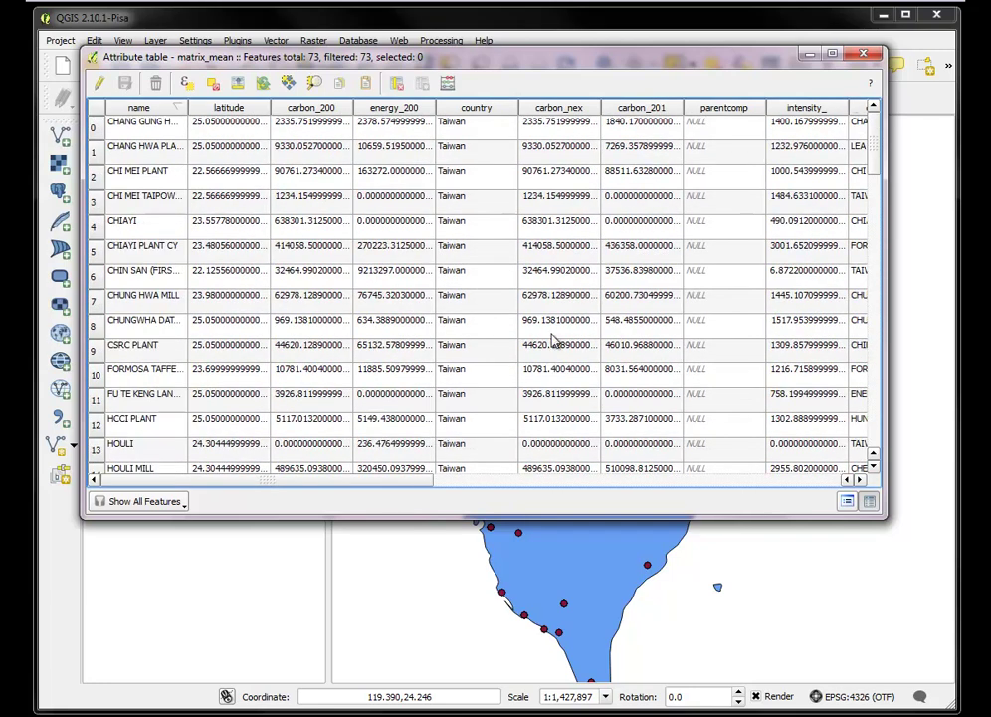
drag(345, 479, 780, 481)
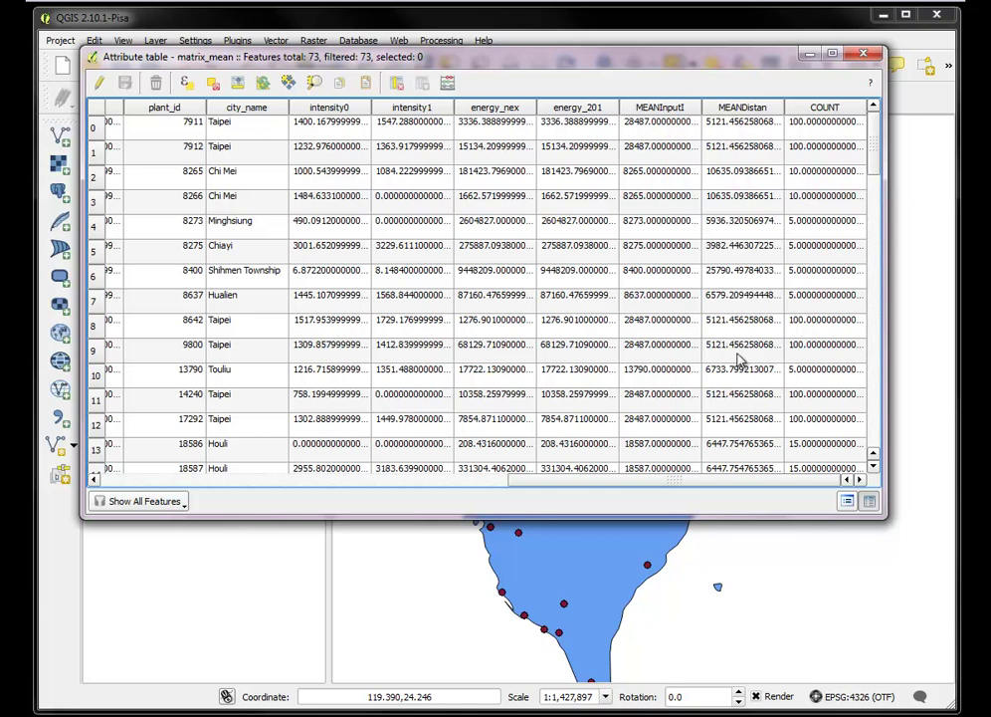
click(863, 53)
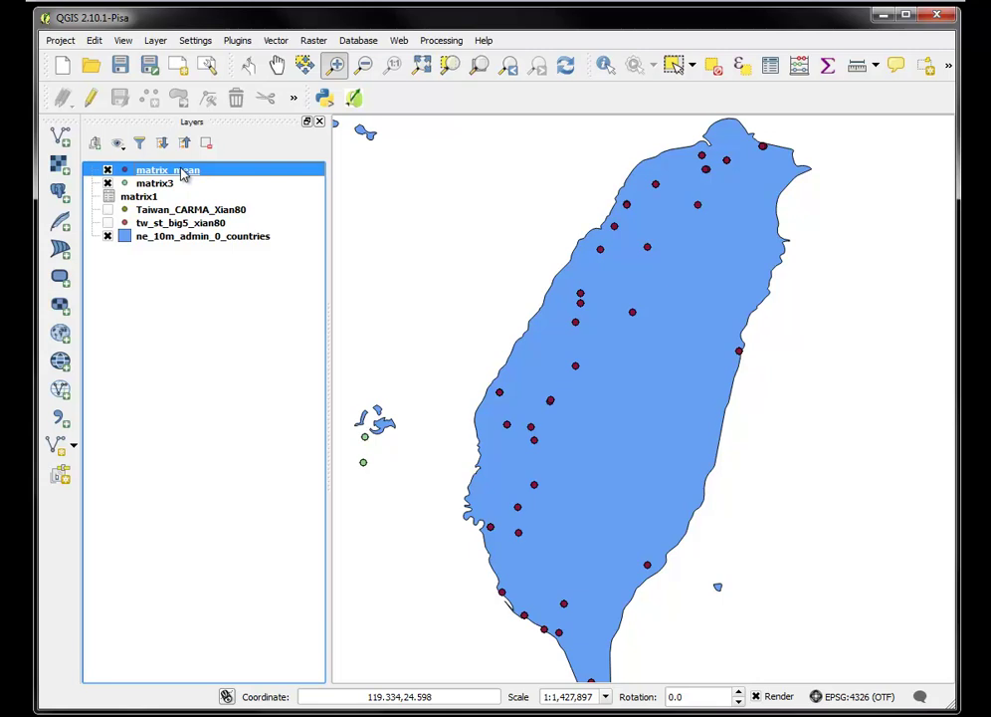
drag(182, 174, 183, 175)
right_click(192, 175)
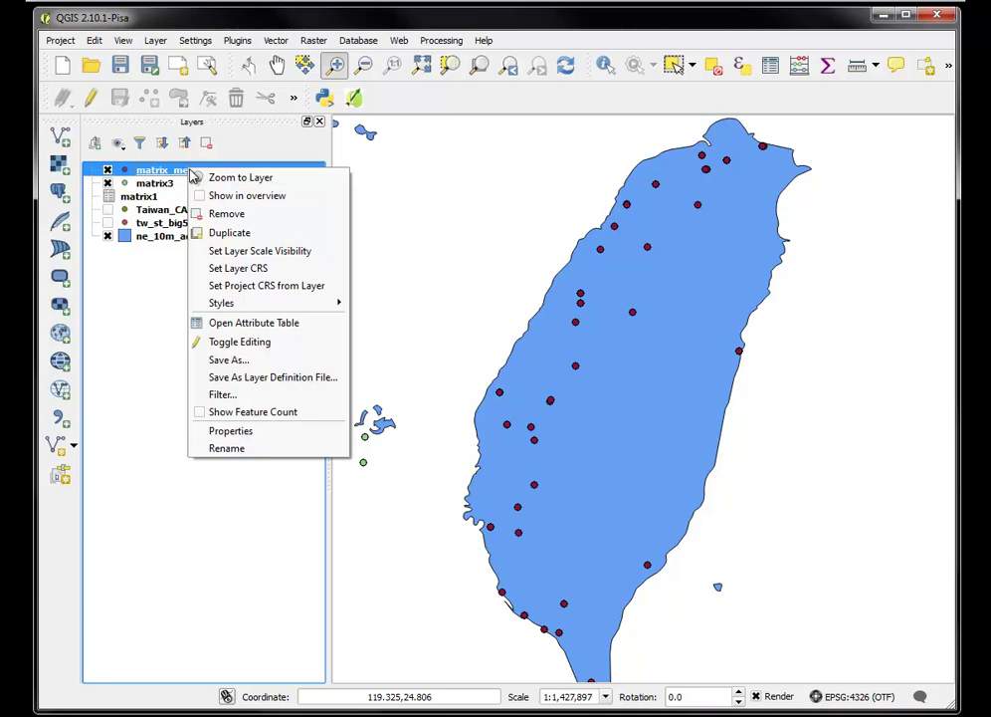
Switch matrix_mean's symbology to Graduated on the MEANDistan column.
click(246, 432)
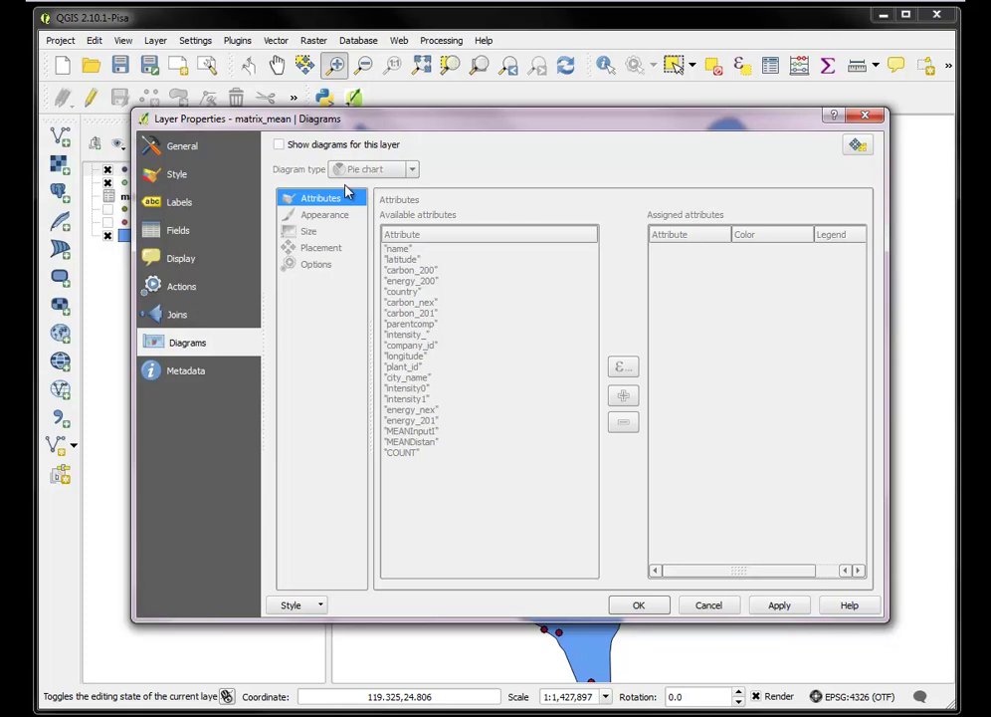
click(182, 176)
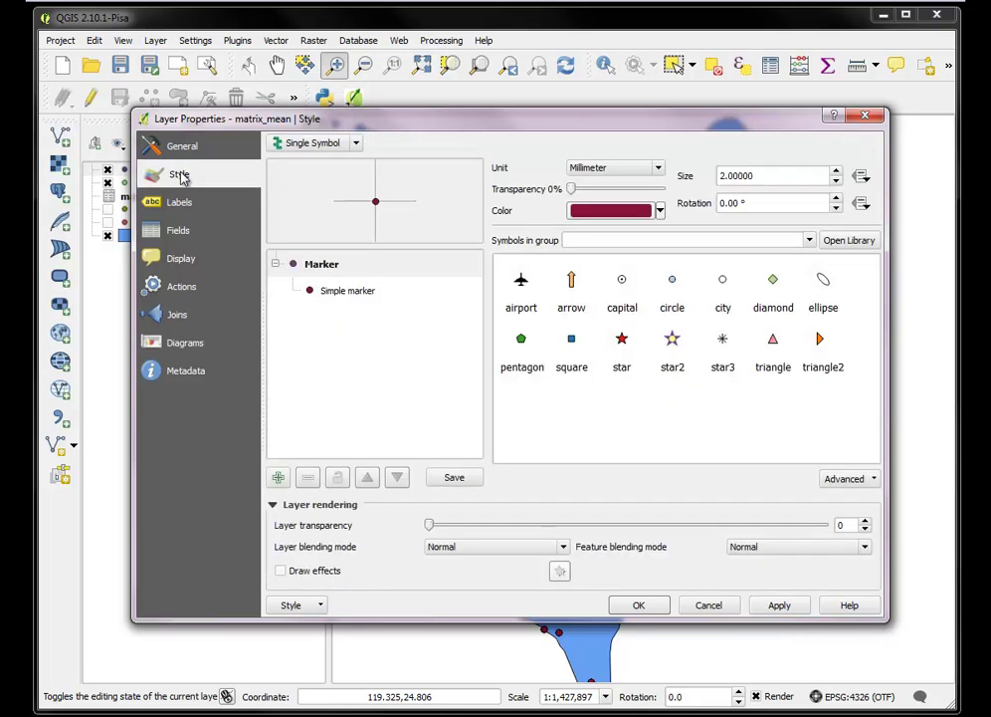
click(354, 146)
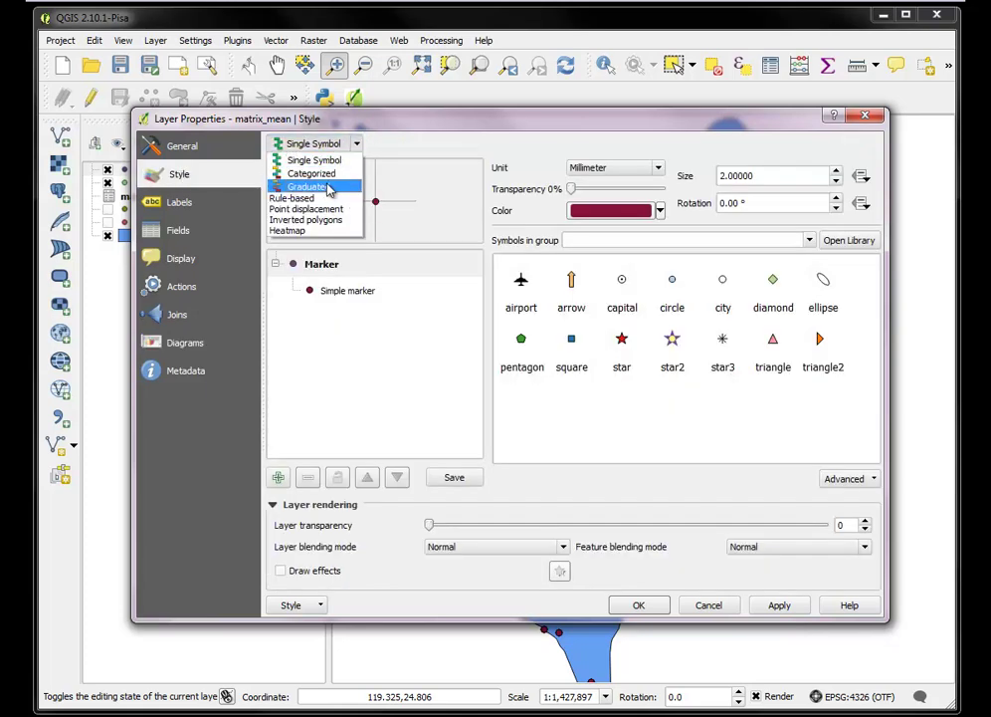
click(326, 188)
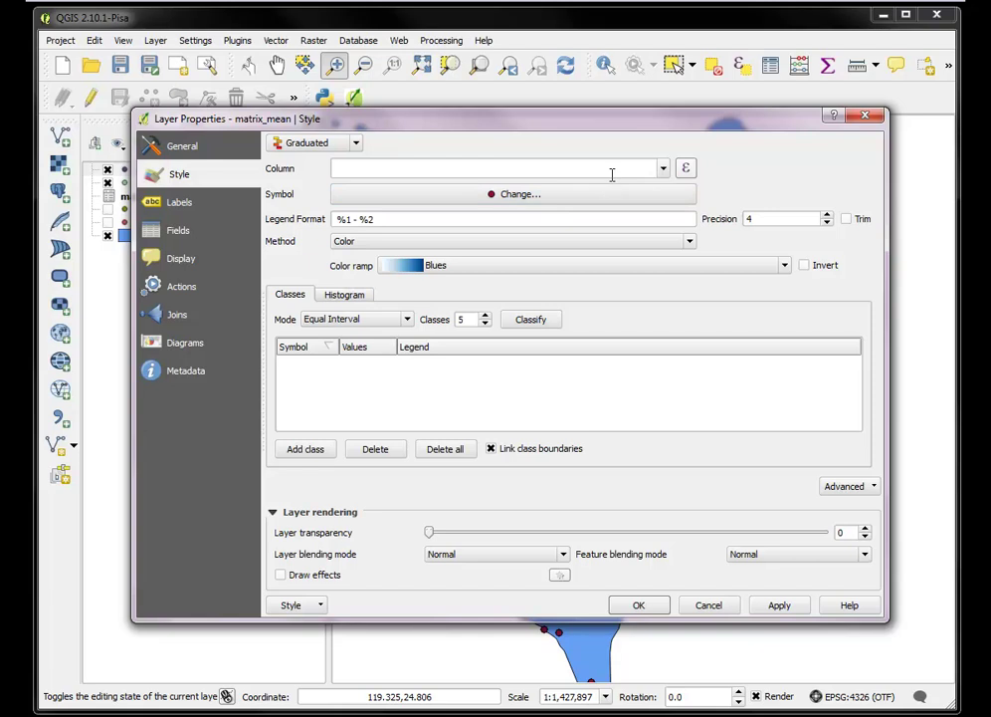
click(663, 171)
scroll(652, 254, down, 3)
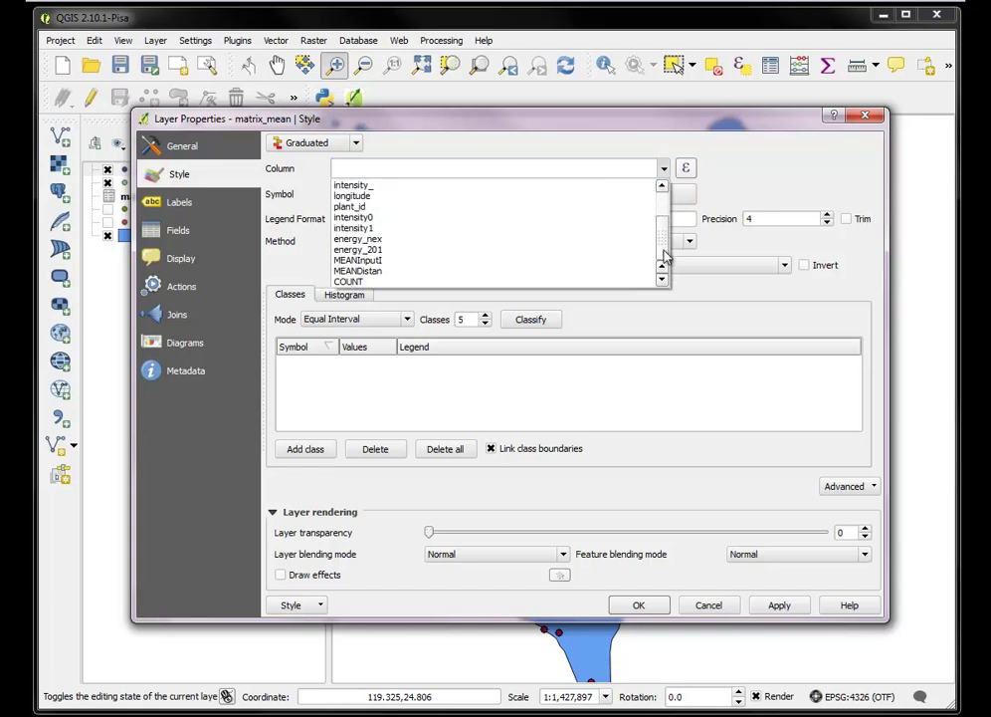
click(471, 272)
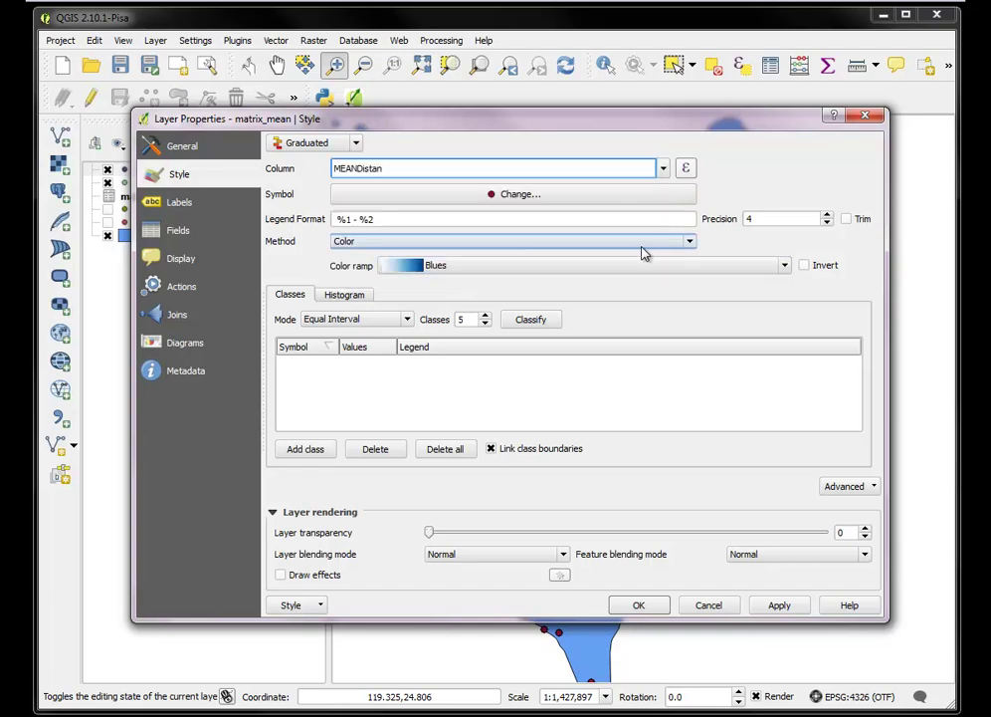
Vary symbols by size, from 1 up to 14 mm.
click(687, 243)
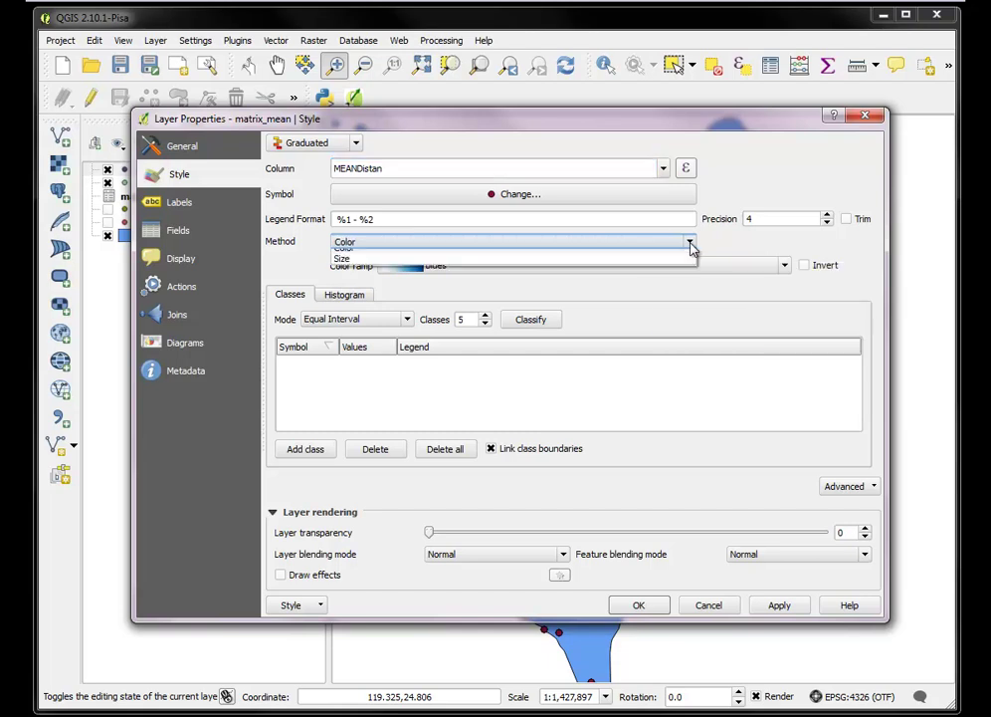
click(486, 269)
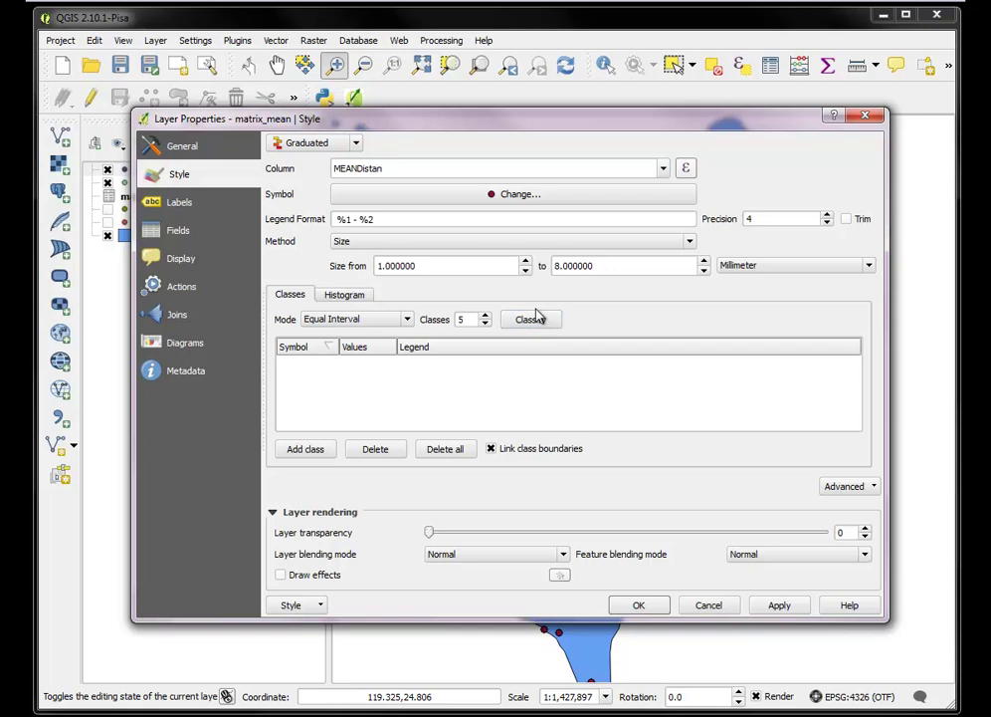
click(703, 261)
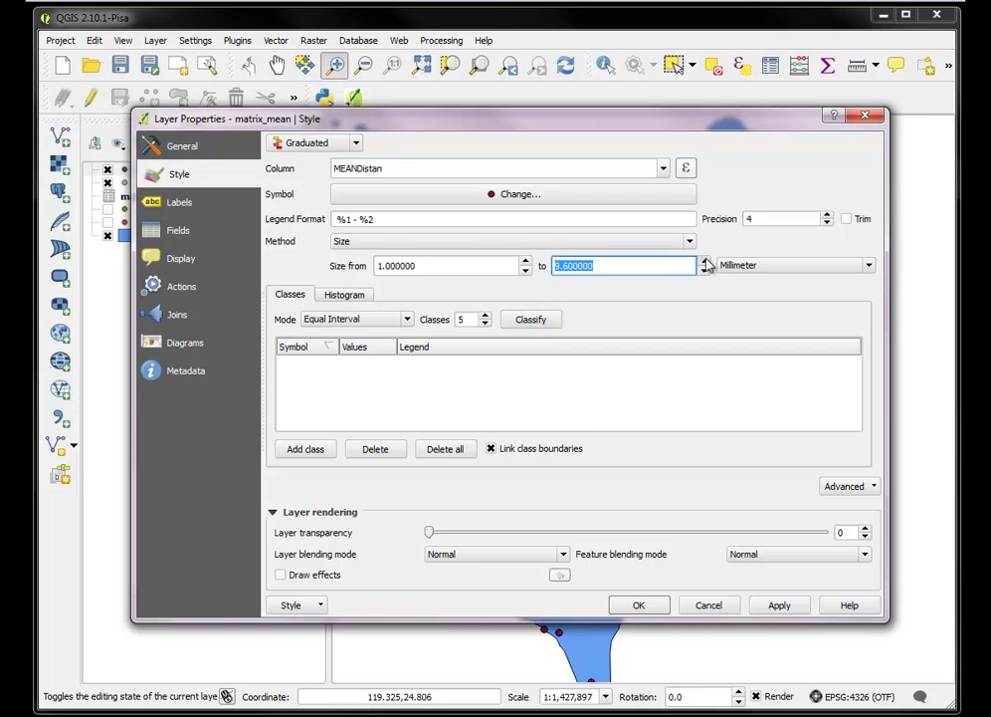
click(705, 261)
click(705, 261)
click(705, 261)
Use 8 Quantile (Equal Count) classes and set layer transparency to about 18%.
click(408, 318)
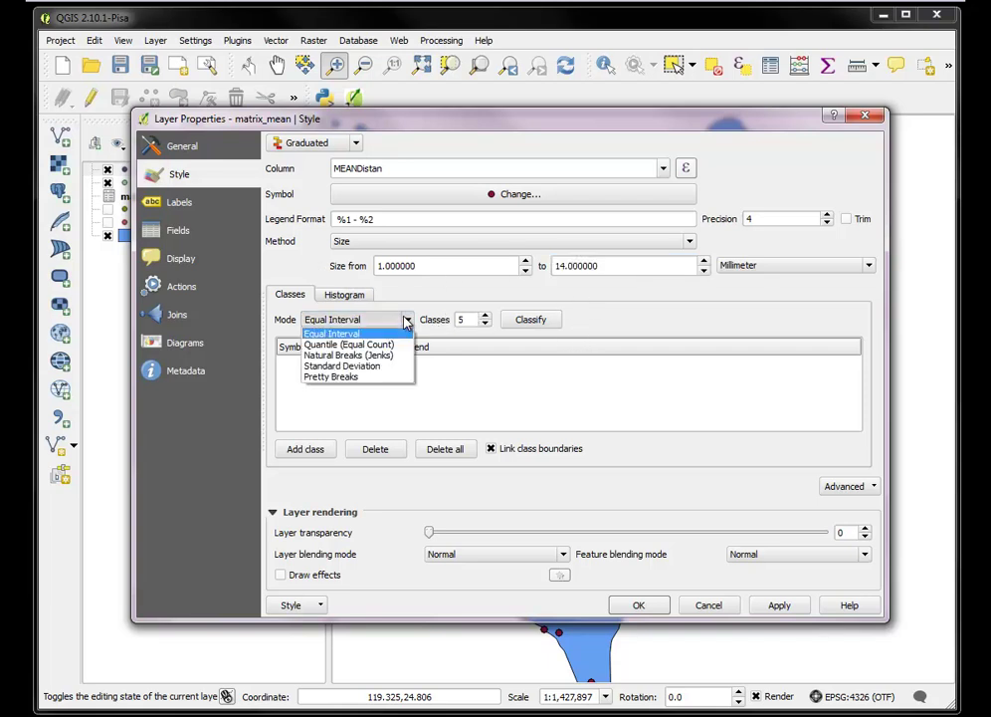
click(365, 355)
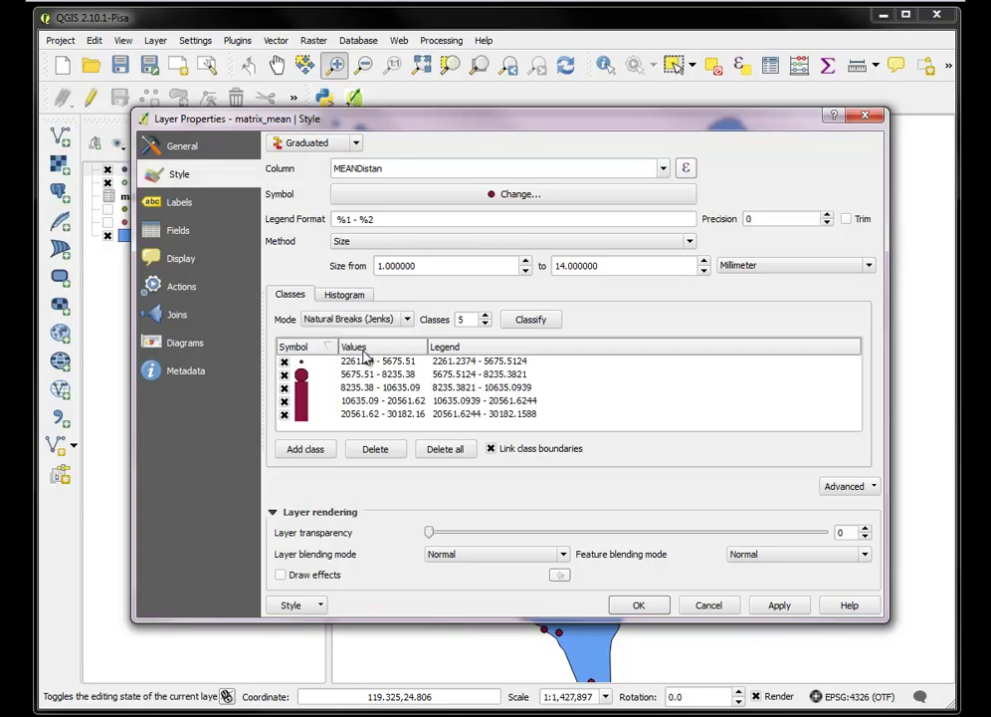
click(485, 315)
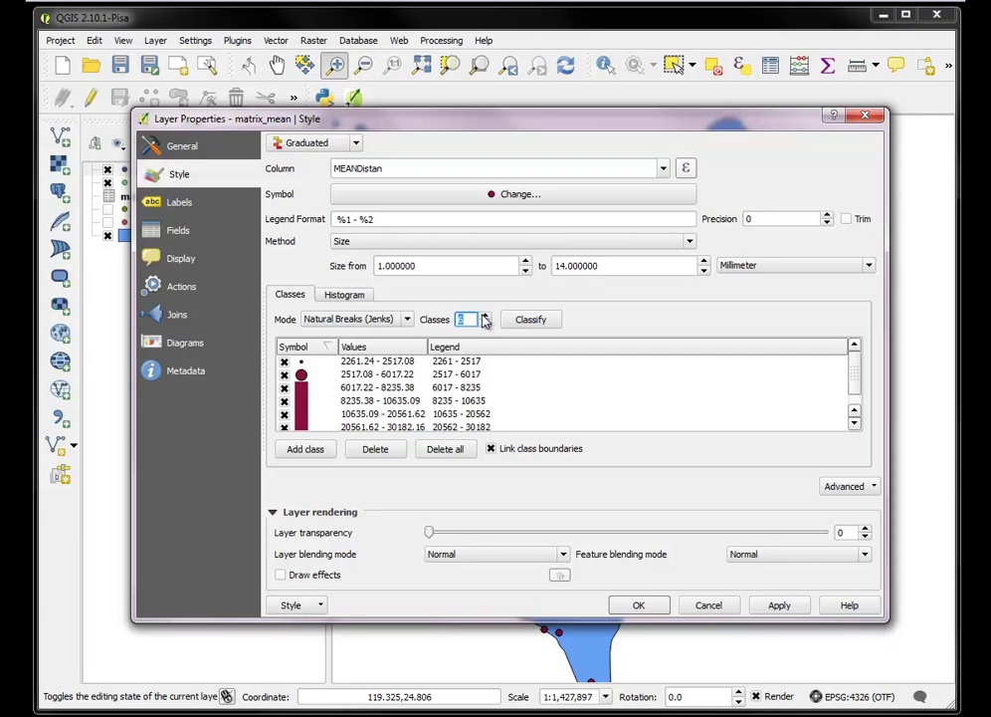
click(484, 315)
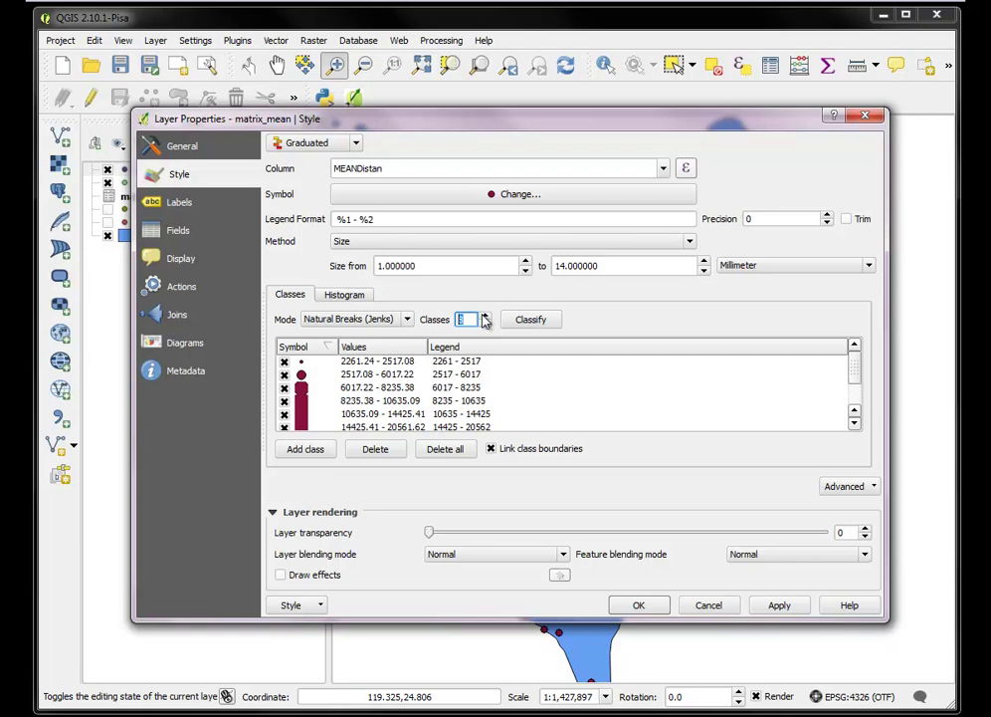
click(408, 320)
click(371, 344)
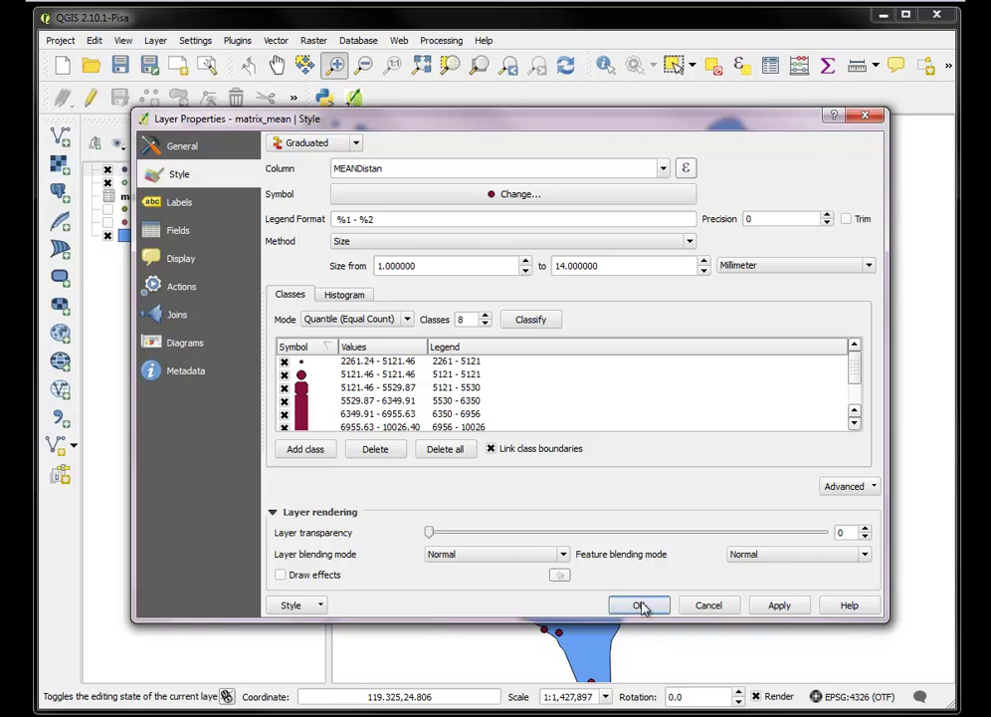
click(446, 532)
drag(431, 534, 499, 533)
click(640, 607)
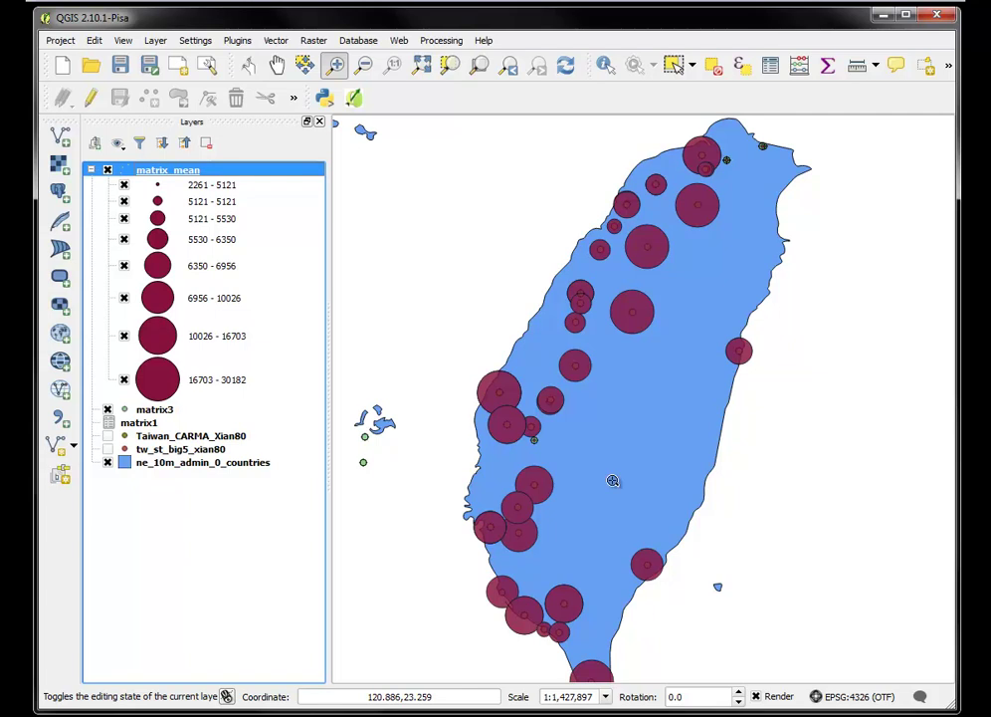